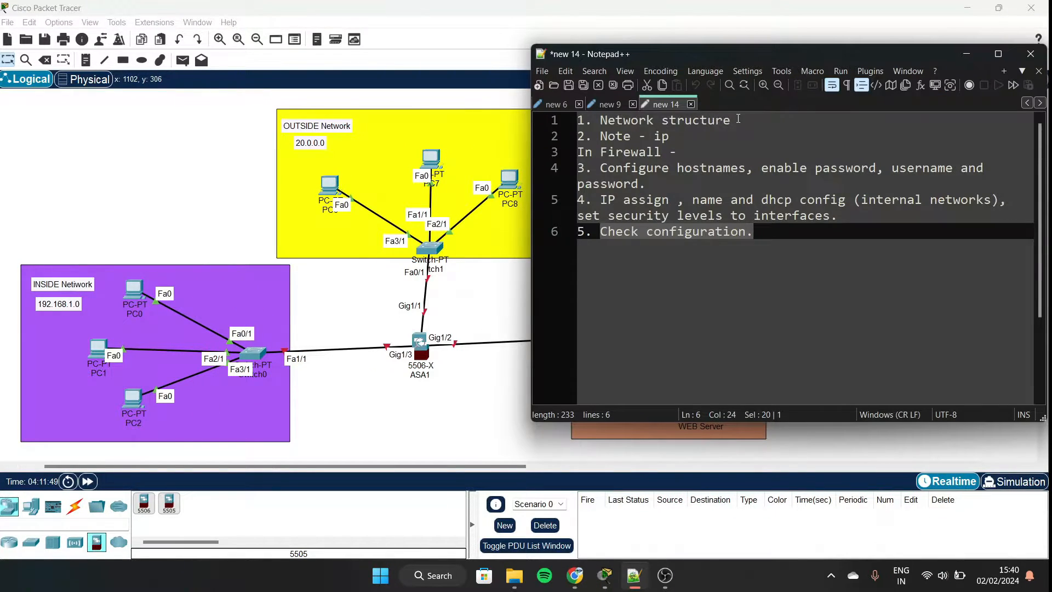
Highlight 'Network structure' on line 1 of the Notepad++ steps list.
left_click_drag(738, 119, 599, 119)
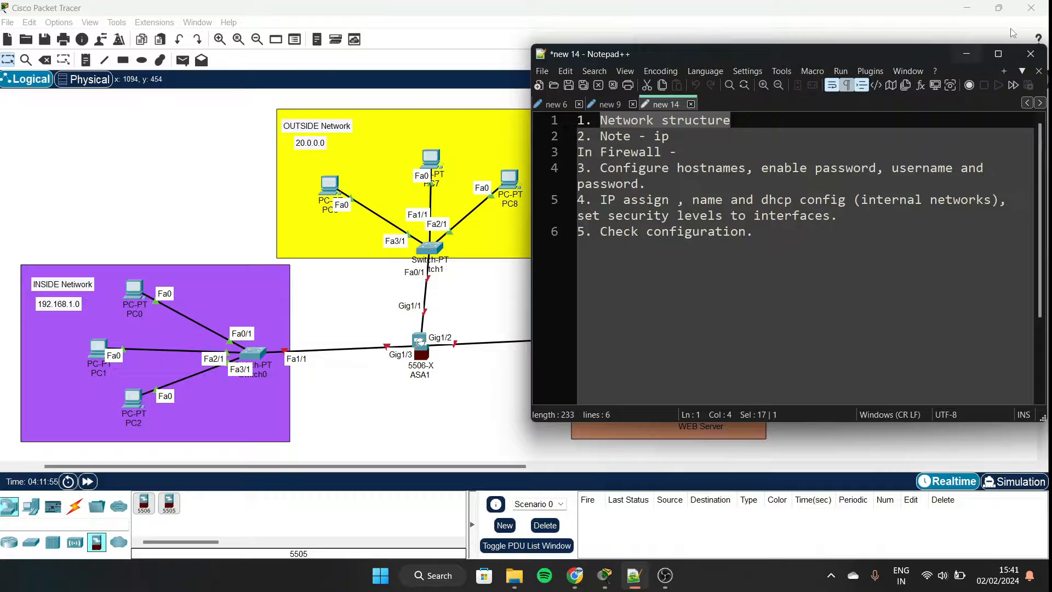
Review the first plan steps in Notepad++: Network structure, Note - ip, In Firewall.
left_click(975, 53)
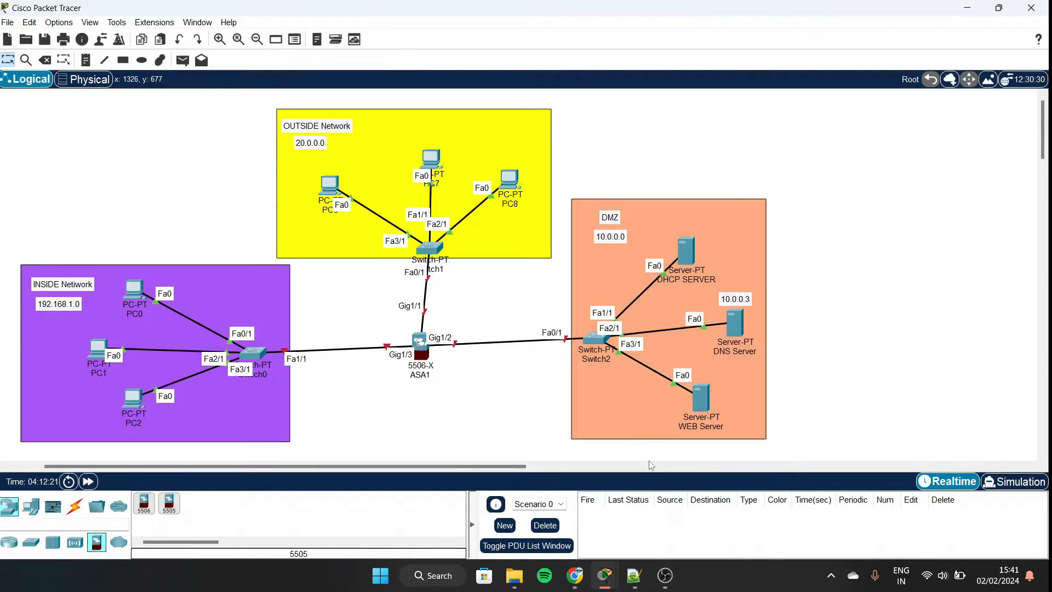
mouse_move(633, 584)
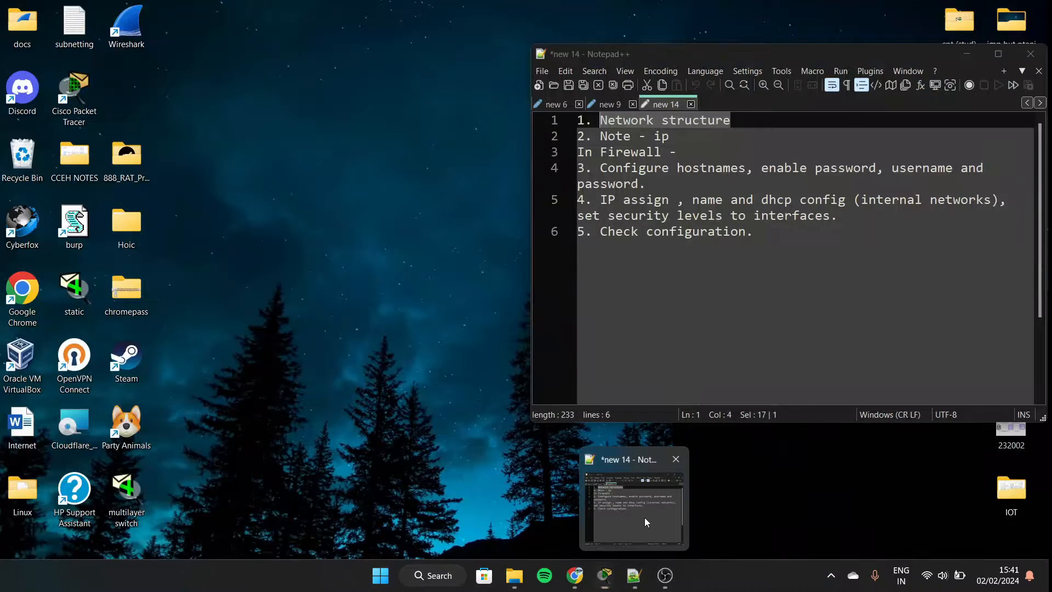
left_click(644, 517)
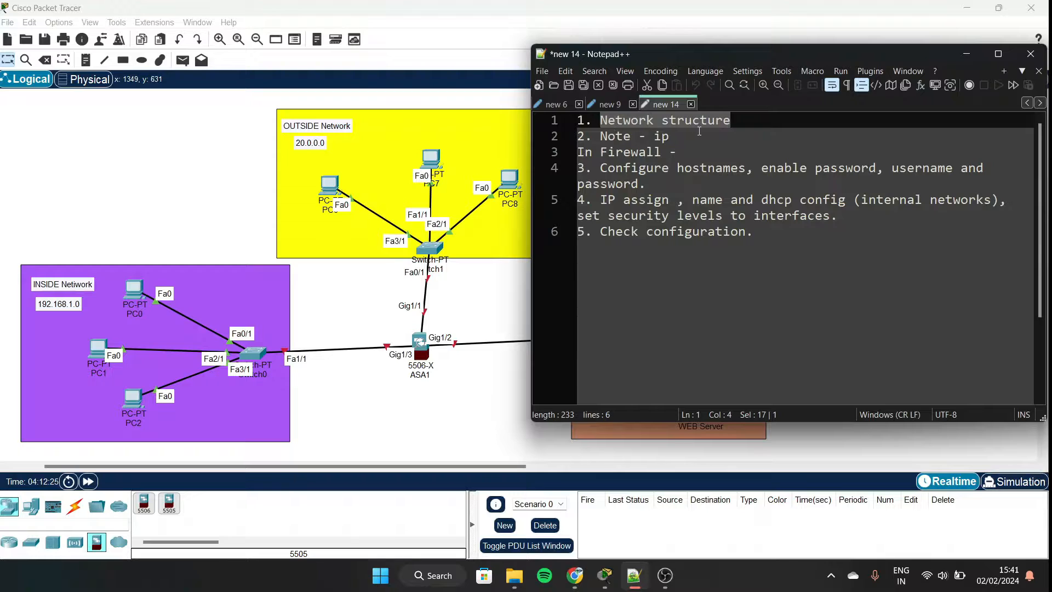
left_click_drag(685, 136, 599, 137)
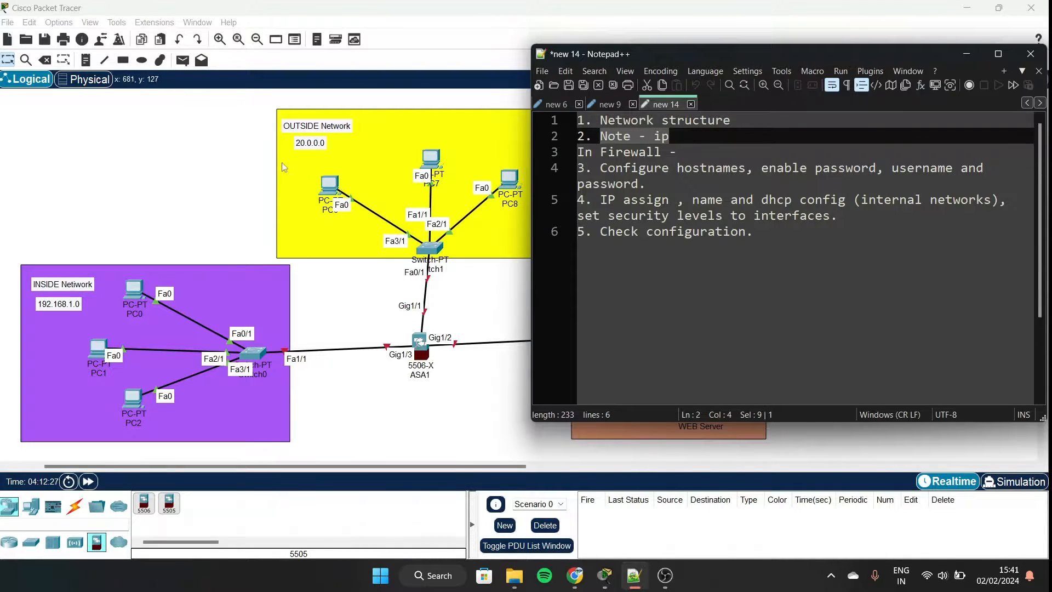
left_click(667, 152)
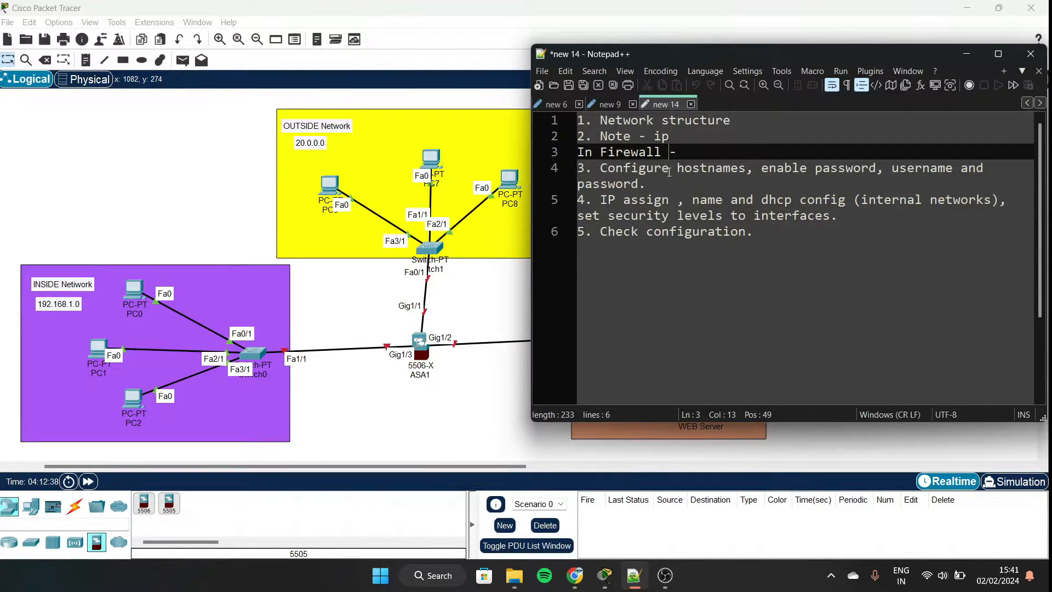
Review step 3's hostname and password notes, then move to step 4 and hide Notepad++.
left_click_drag(669, 172, 752, 174)
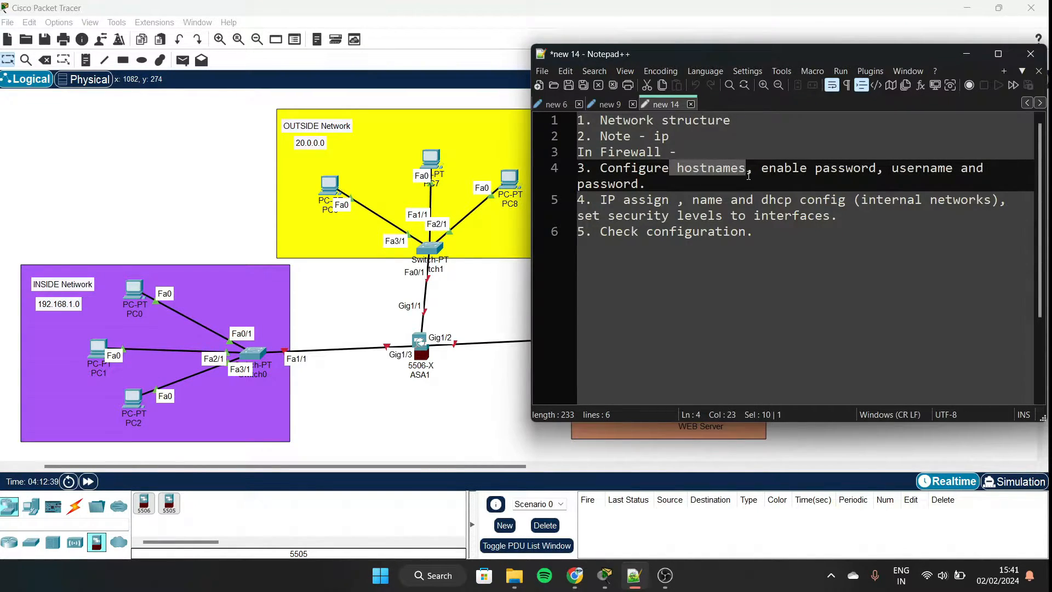
left_click(865, 171)
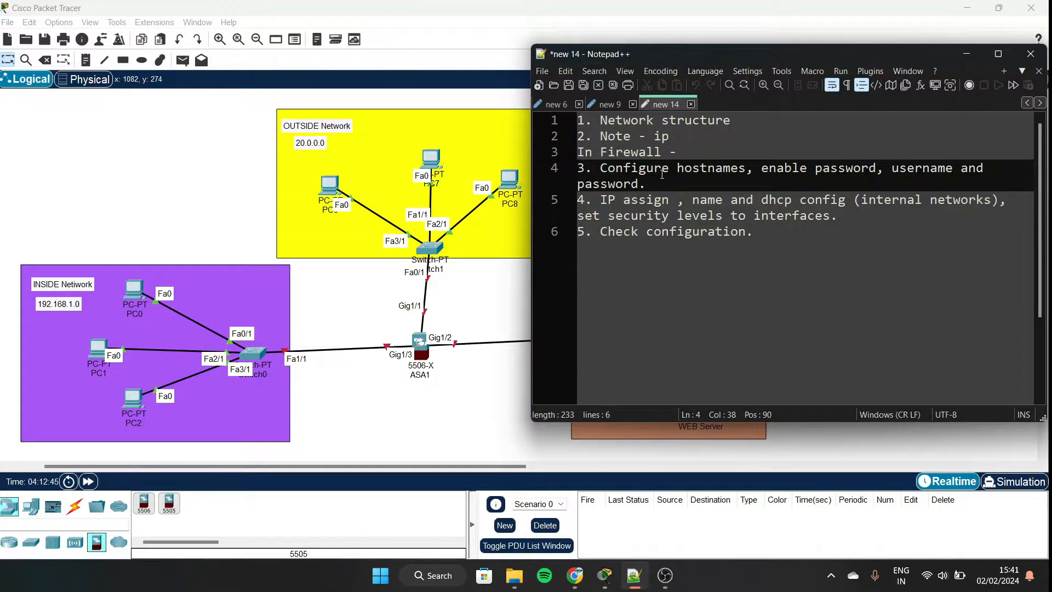
left_click_drag(645, 182, 679, 214)
left_click(707, 194)
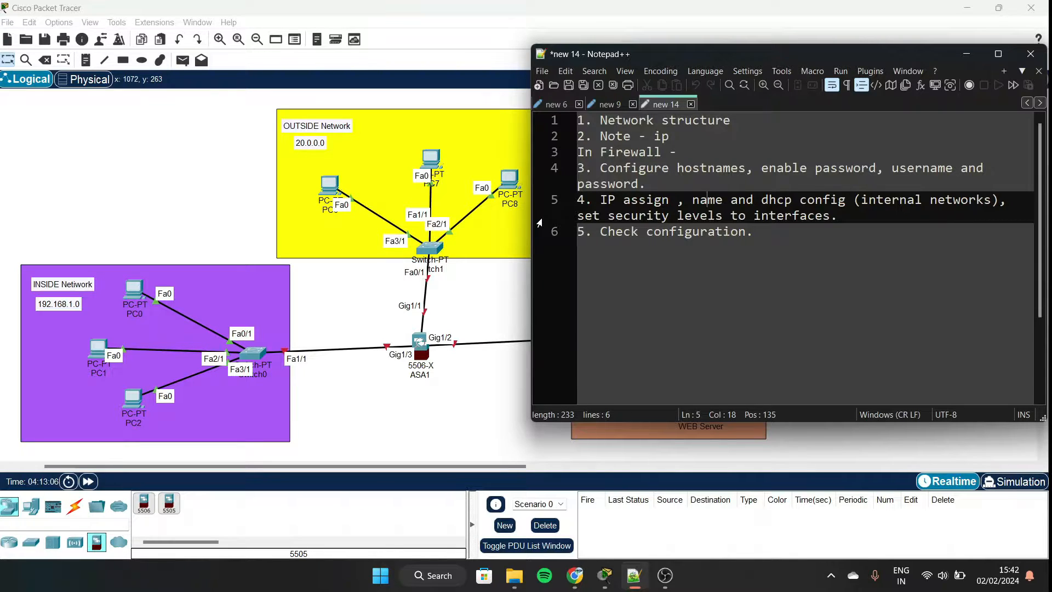
left_click(968, 53)
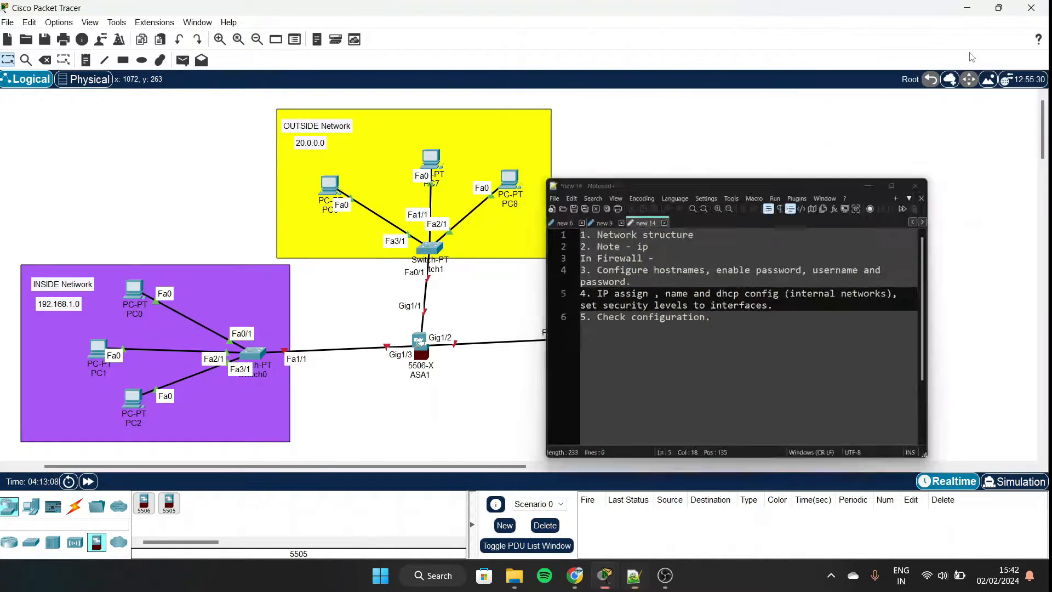
Open ASA1's CLI and enter privileged mode, then global configuration mode with conf t.
left_click(418, 344)
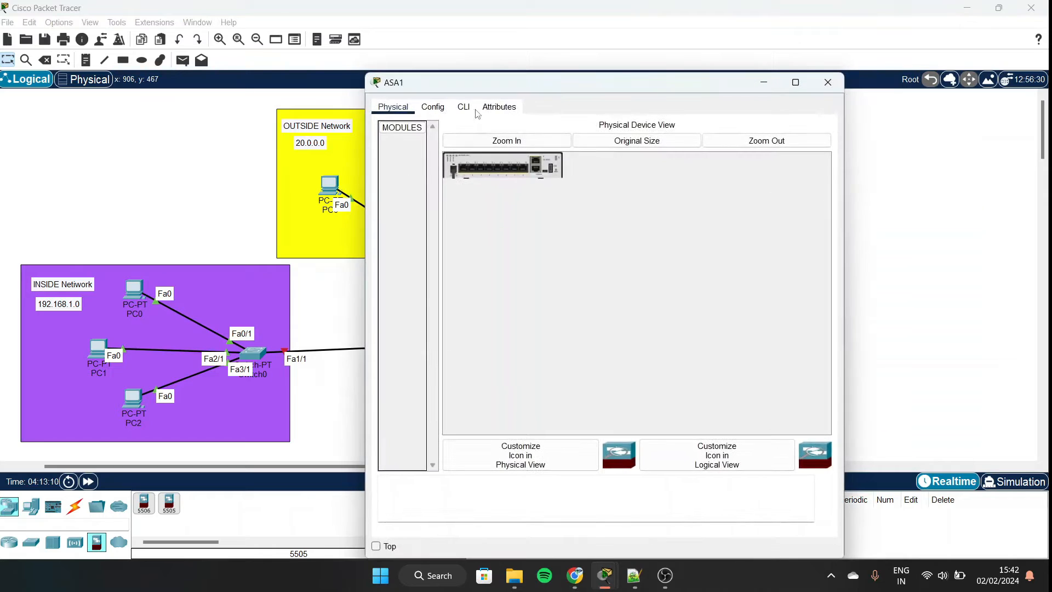
left_click_drag(498, 87, 656, 59)
left_click(627, 78)
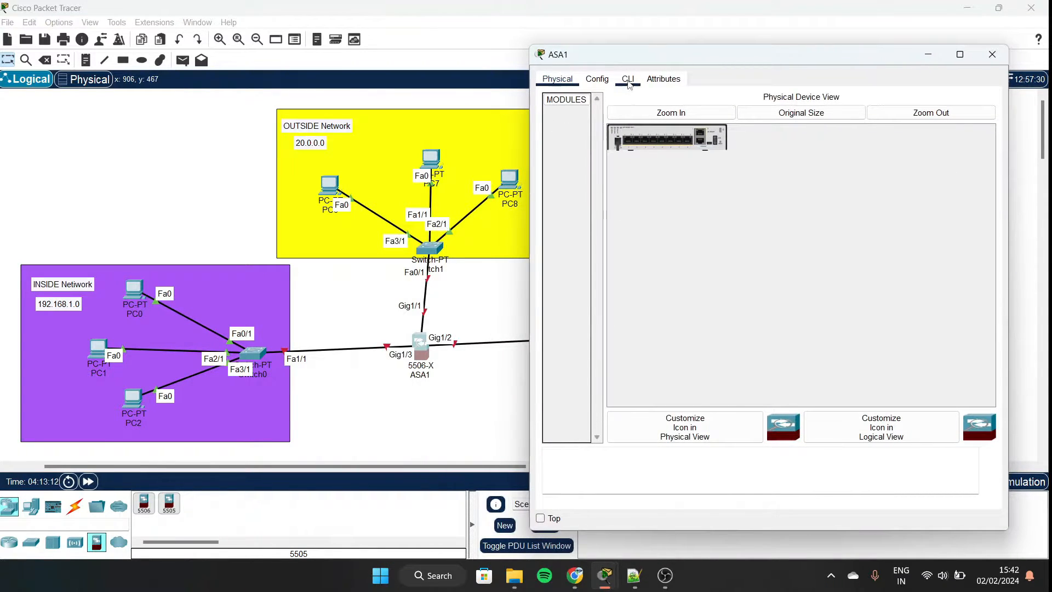
type("e")
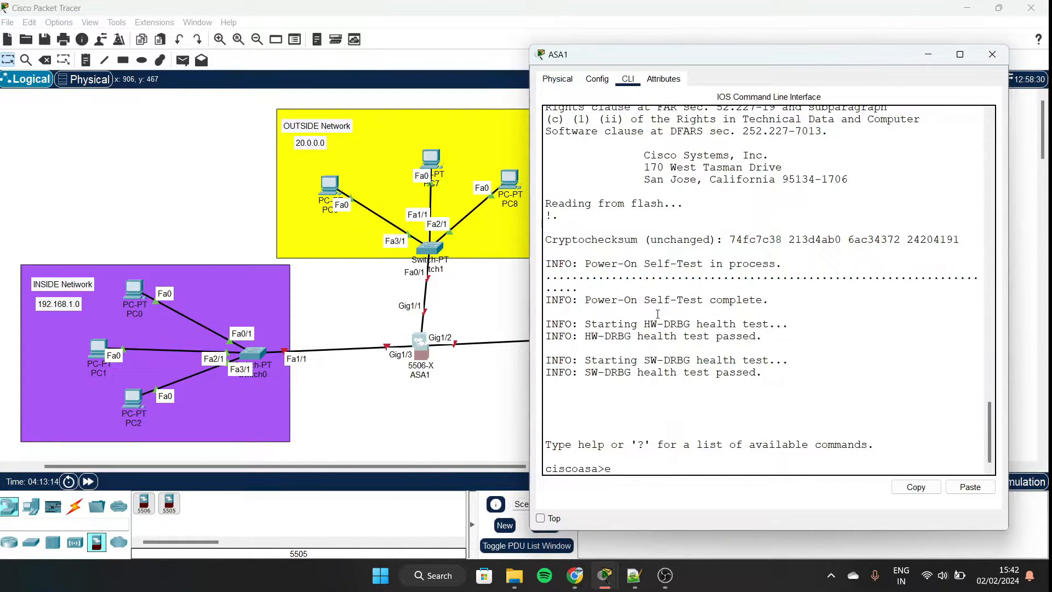
type("n")
key("Return")
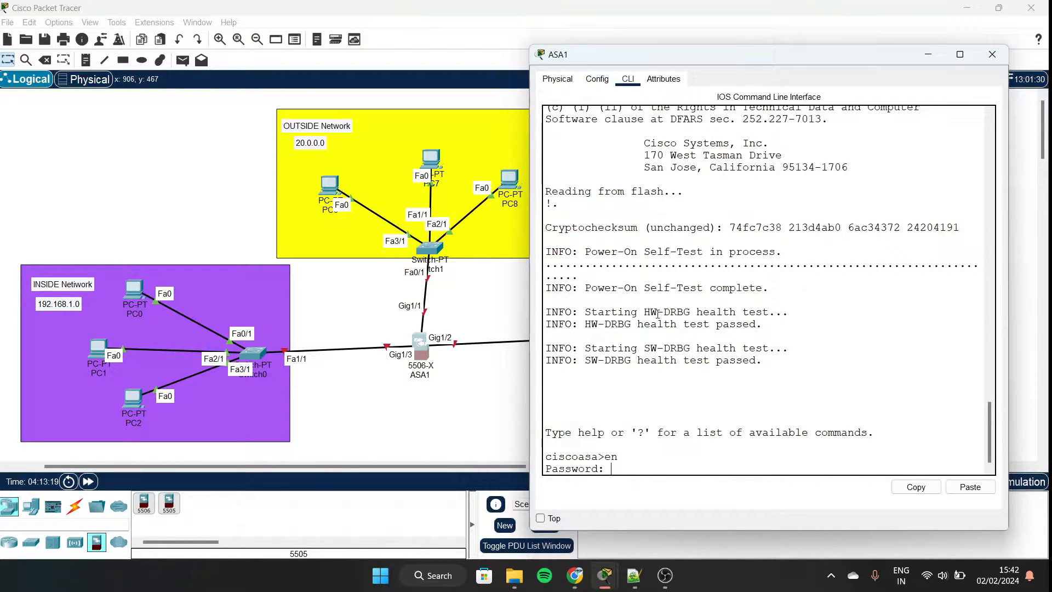
key("Return")
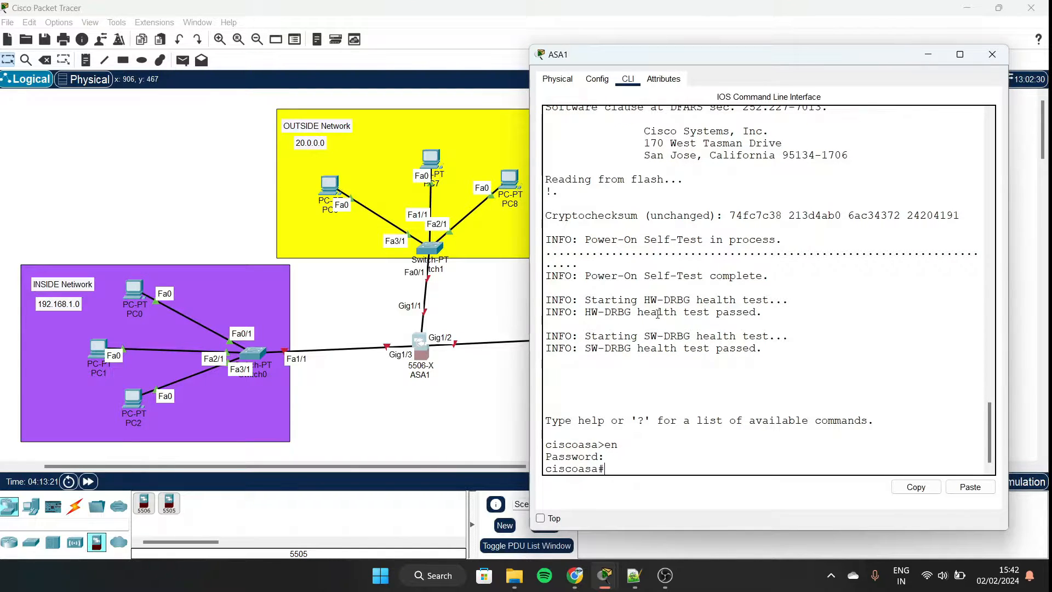
type("conf t")
key("Return")
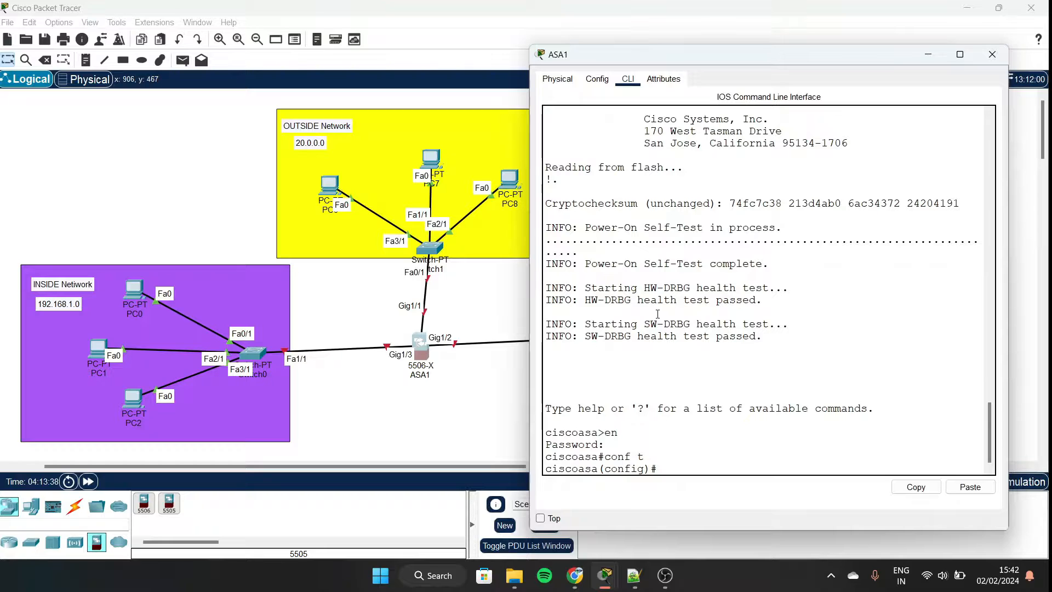
Set the firewall hostname to Cisco-FW.
type("hostname")
type("Cisco-FW")
key("Return")
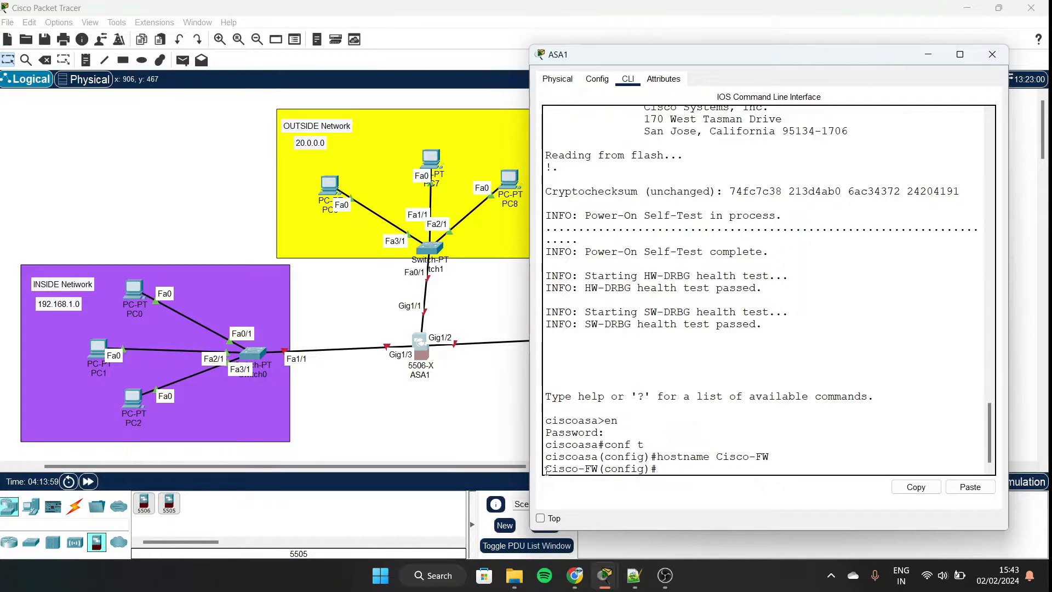
left_click_drag(545, 469, 610, 480)
Set an enable password on Cisco-FW.
left_click(661, 471)
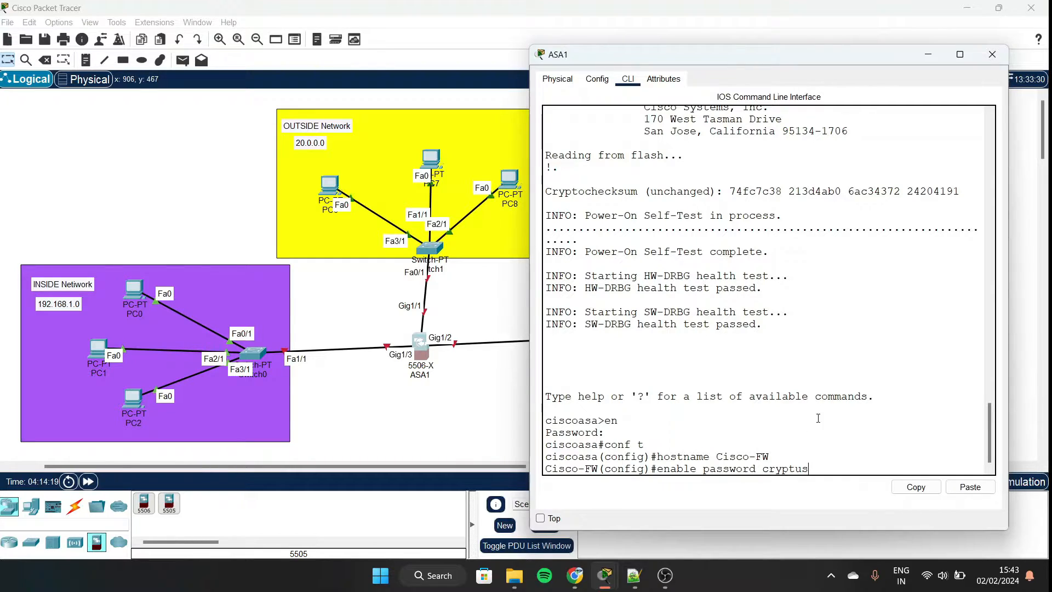
key("Return")
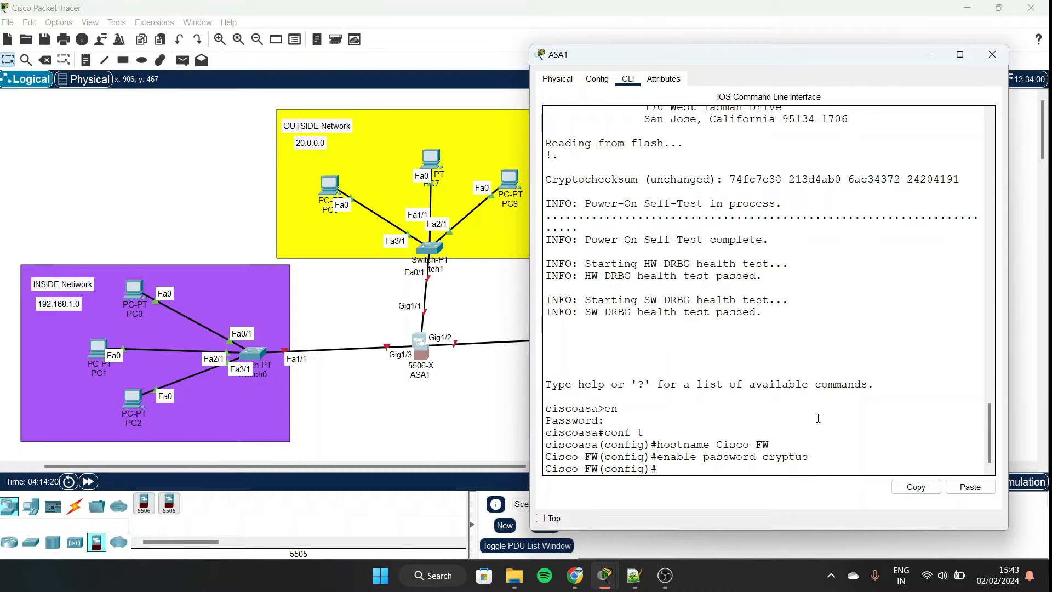
Log off the console and log back into privileged mode with the new enable password.
type("ex")
key("Return")
type("e")
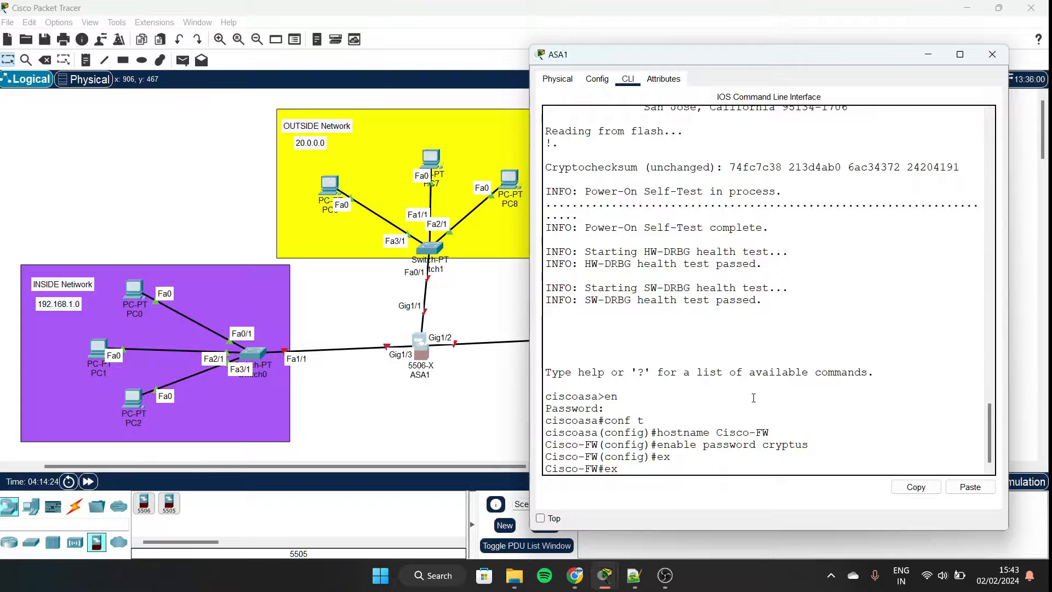
type("x")
key("Return")
type("en")
key("Return")
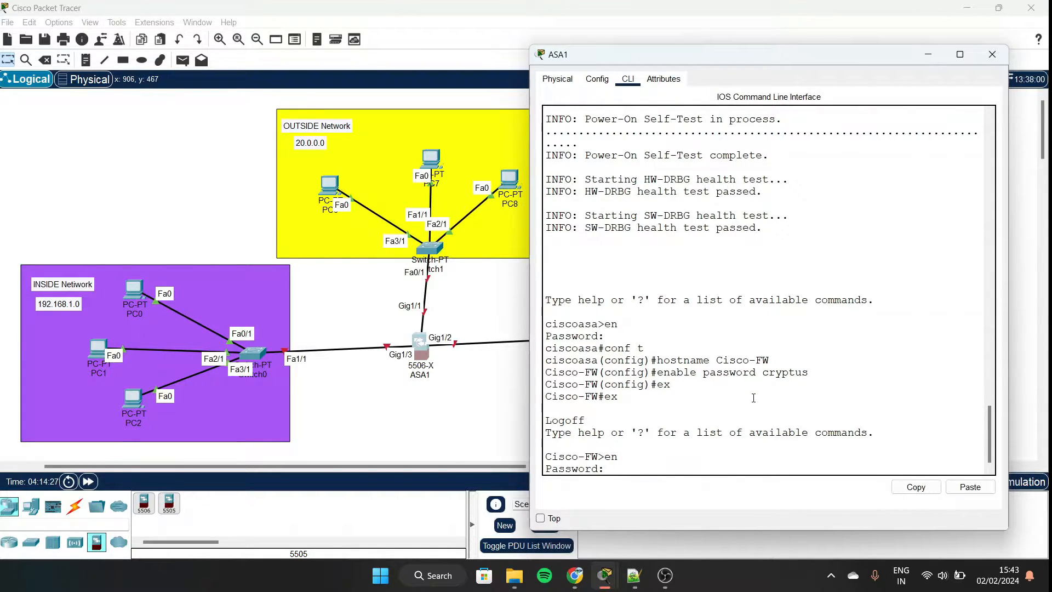
key("Return")
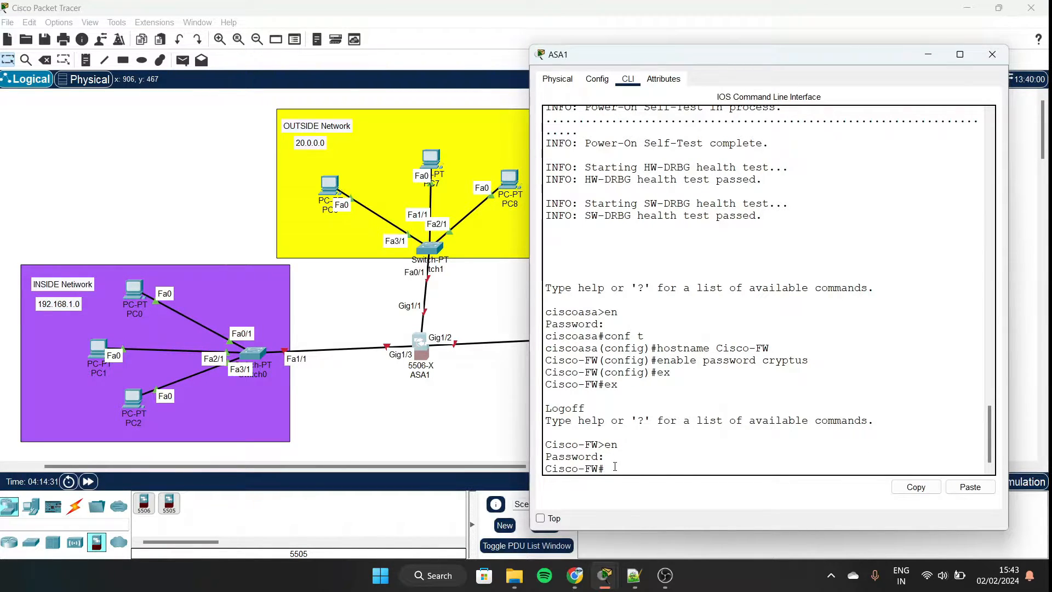
In configuration mode, create a local admin user with its password, then query clock set help.
key("Return")
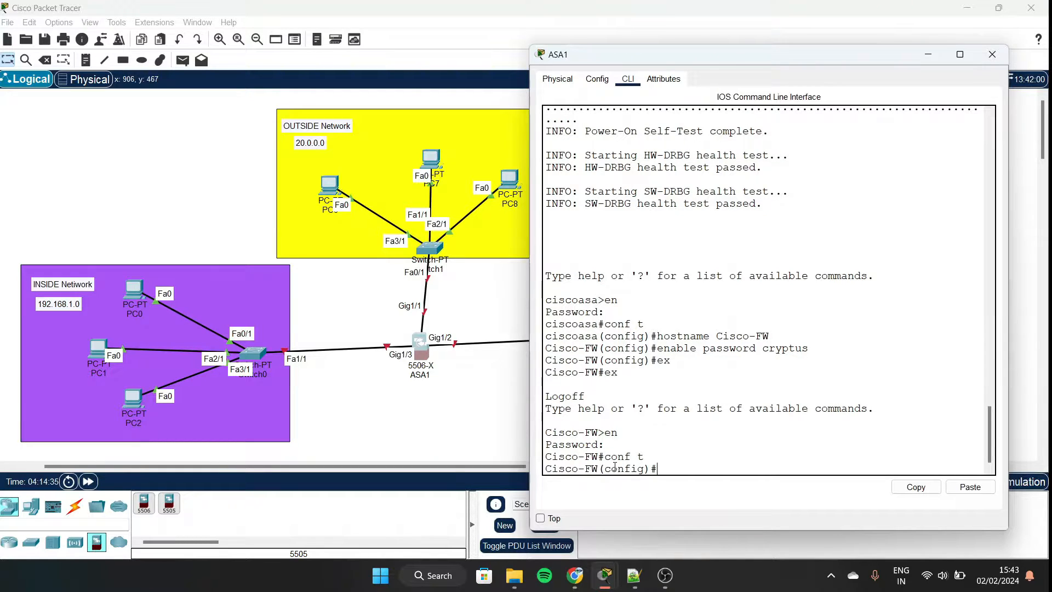
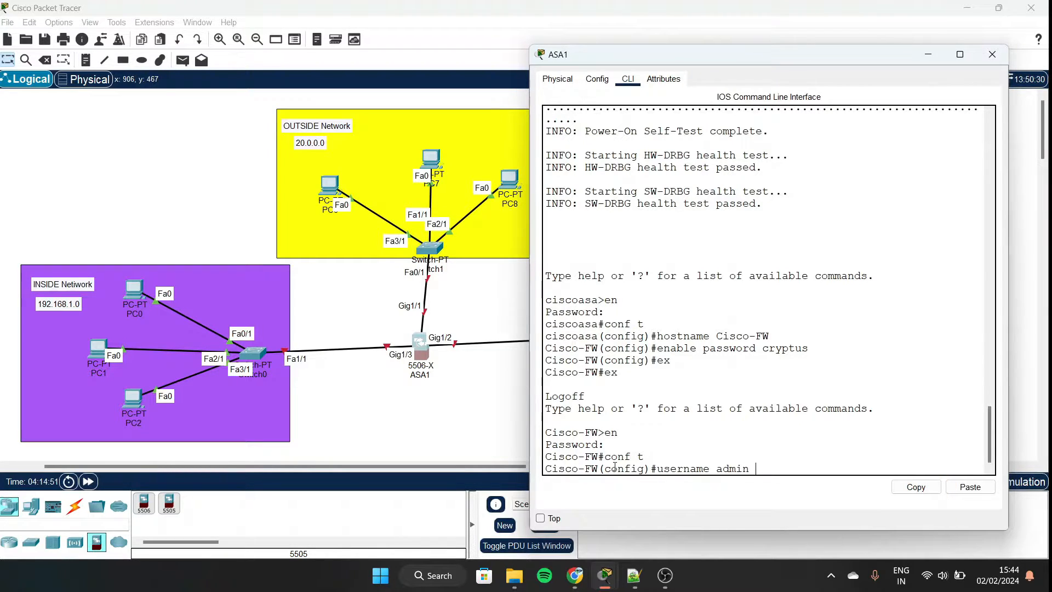
key("Return")
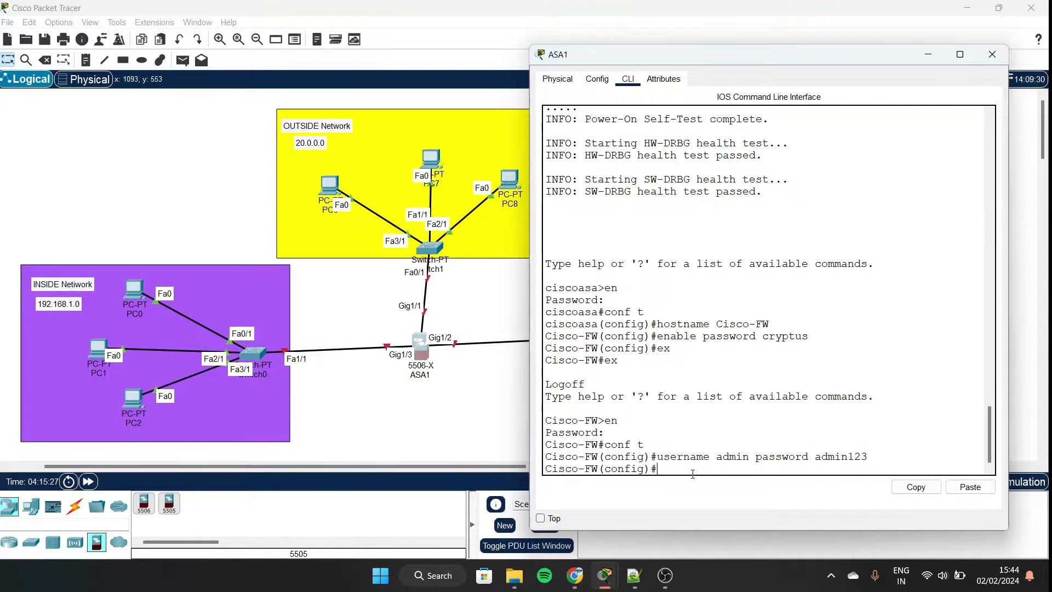
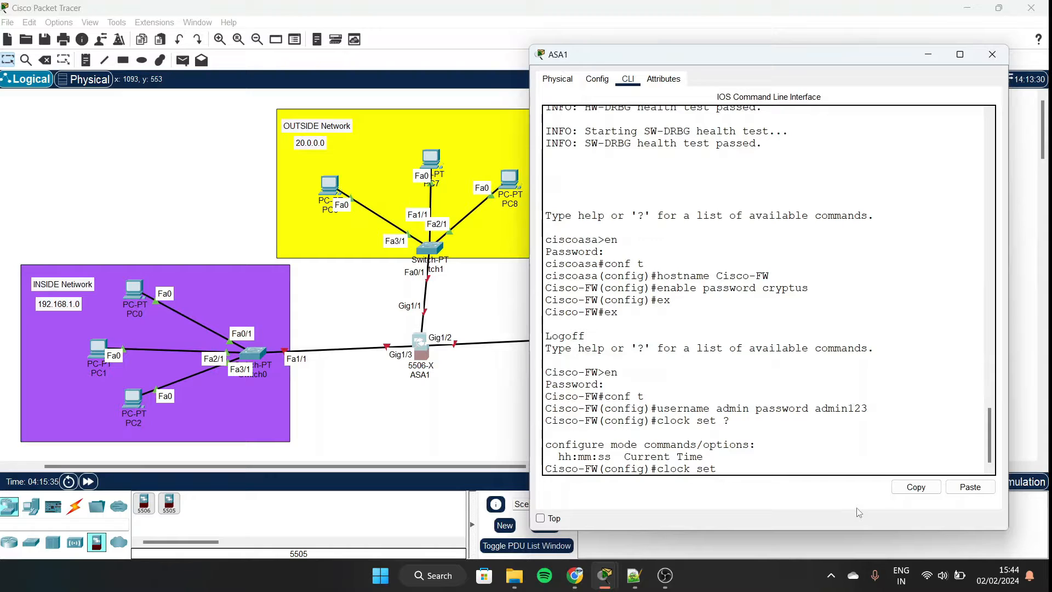
Set the firewall clock to 15:46:00 on 2 February 2024.
left_click_drag(554, 456, 620, 456)
left_click(620, 457)
type("5:46:00")
type("?")
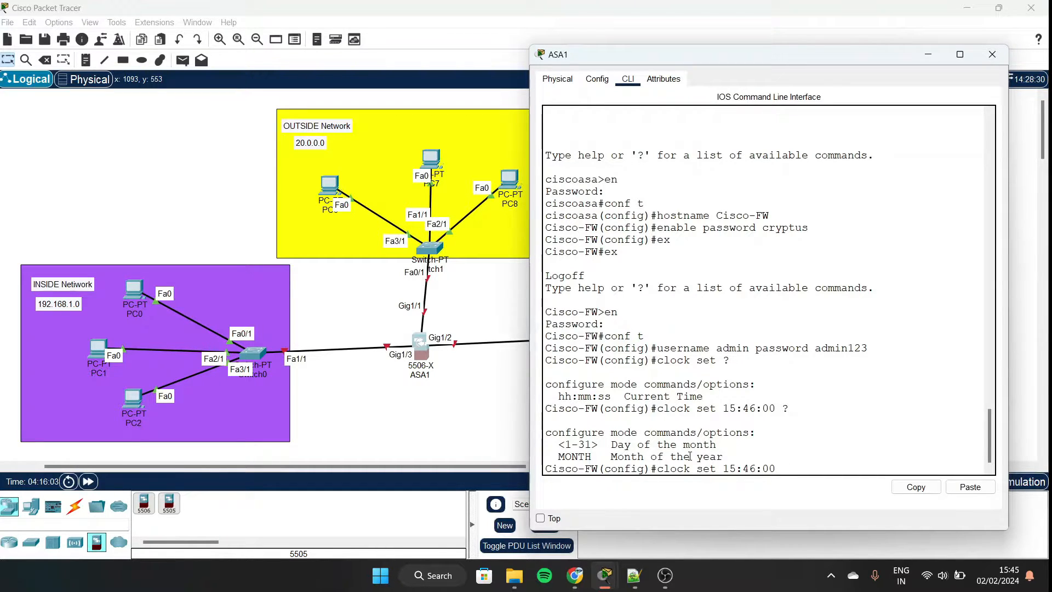
type("2")
type(" febru")
type("aru")
type("y 2024")
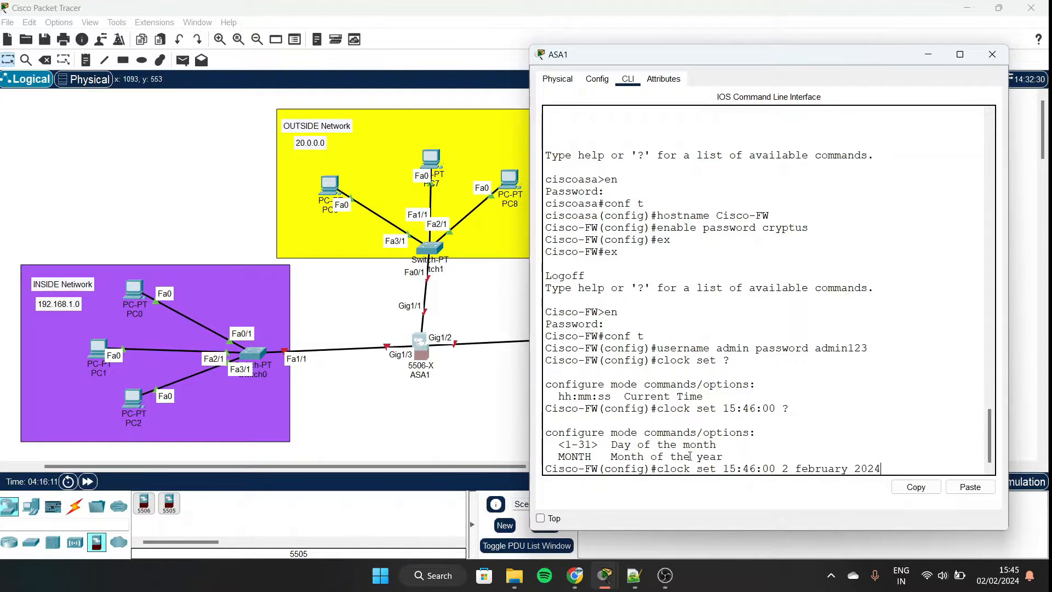
key("Return")
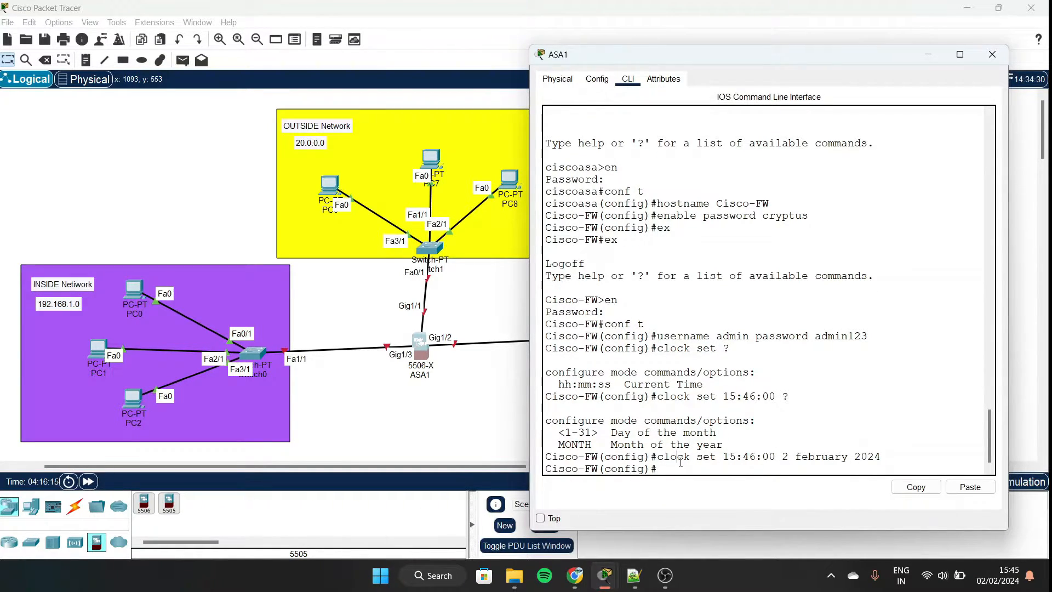
left_click_drag(678, 456, 848, 458)
Give interface g1/3 the address 192.168.1.1 255.255.255.0.
type("int")
type("g1/3")
key("Return")
type("ip add")
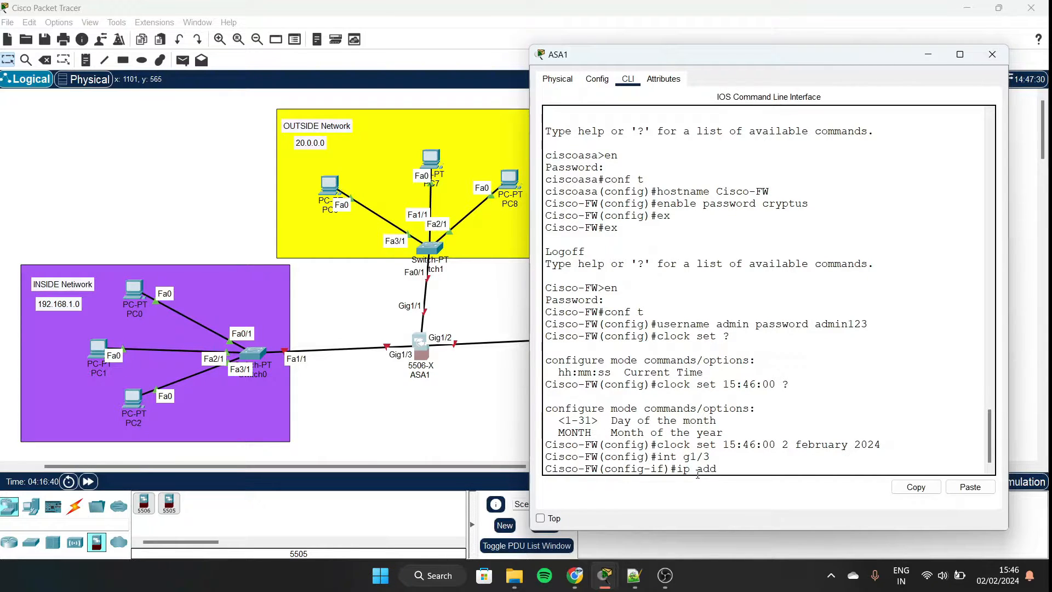
type(" 192.168.1.1")
type("255.255.255.0")
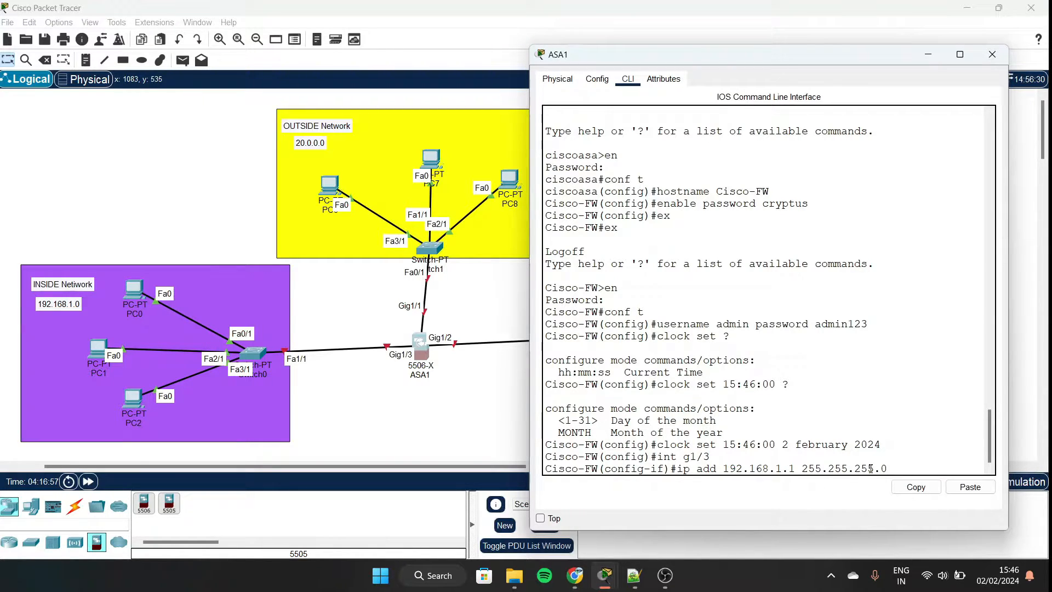
key("Return")
Name interface g1/3 INSIDE with security level 100.
type("name")
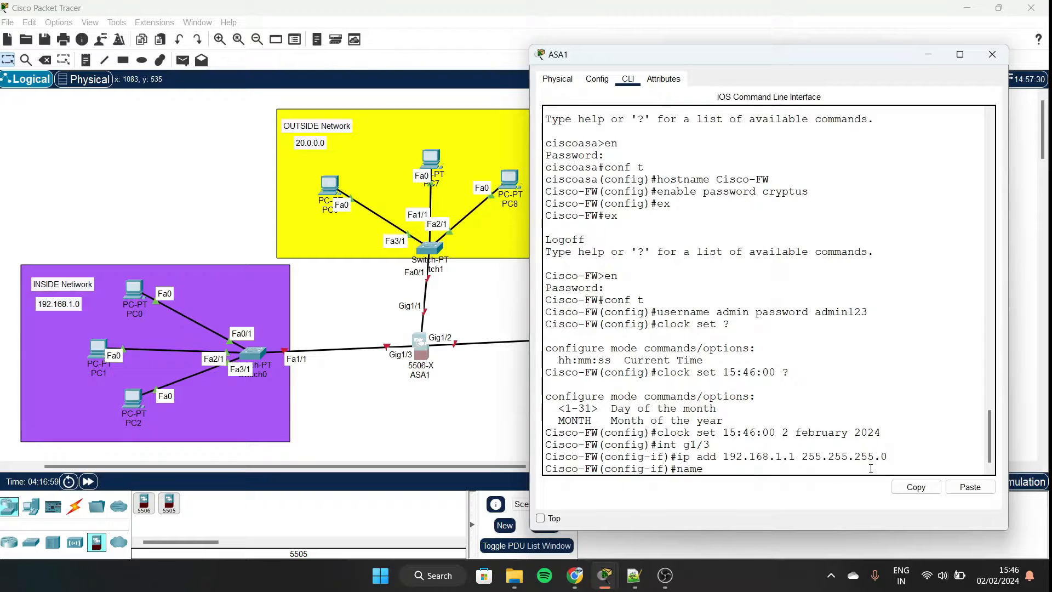
type("if")
type("INSIDE")
key("Return")
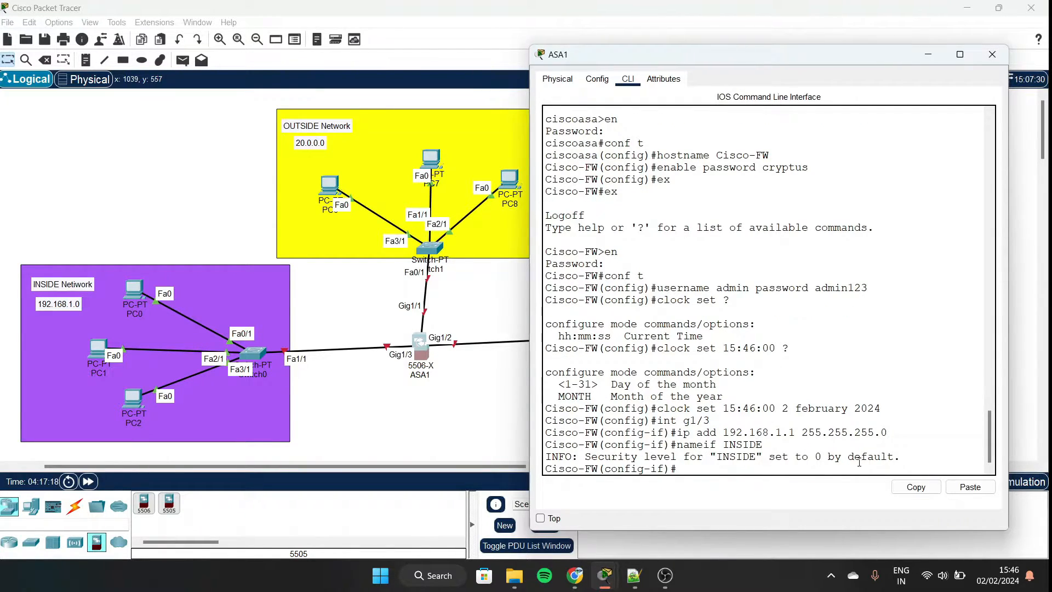
left_click_drag(810, 456, 901, 457)
type("secur")
key("Tab")
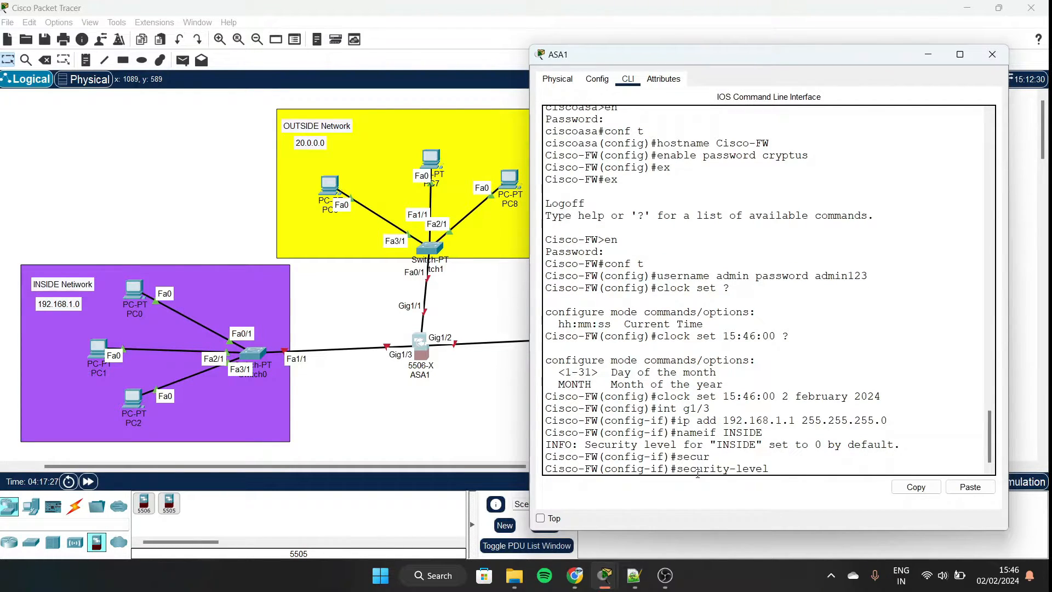
type("100")
key("Return")
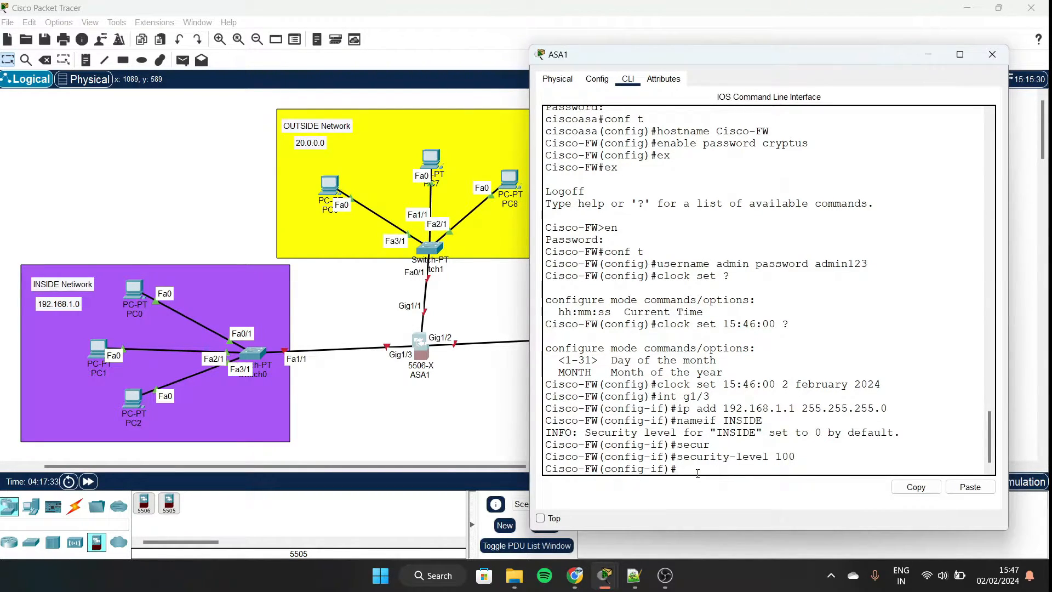
Bring the INSIDE interface up with no shut and leave interface configuration.
type("no shut")
key("Return")
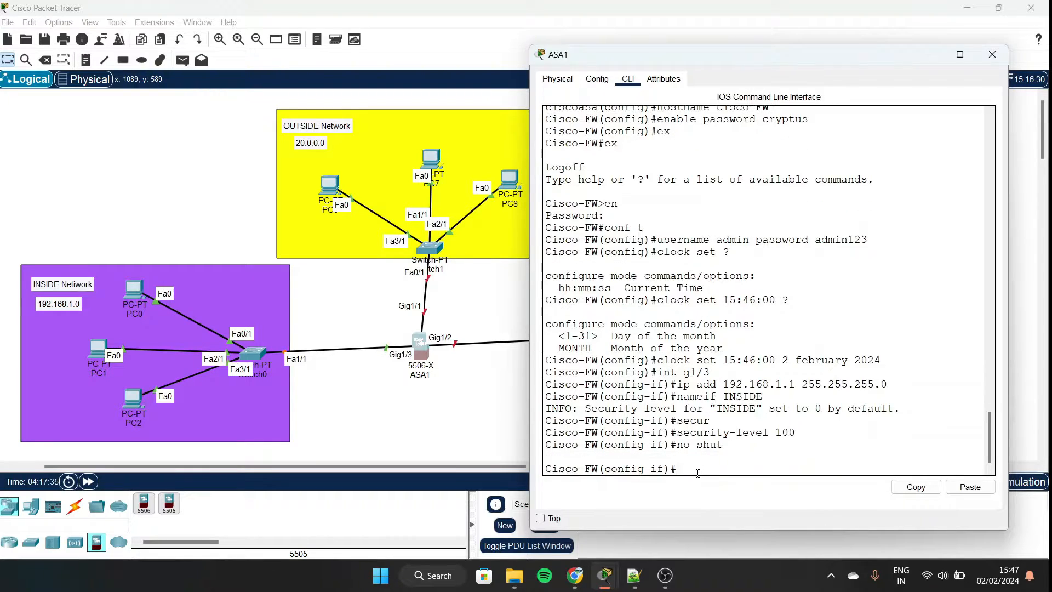
type("ex")
key("Return")
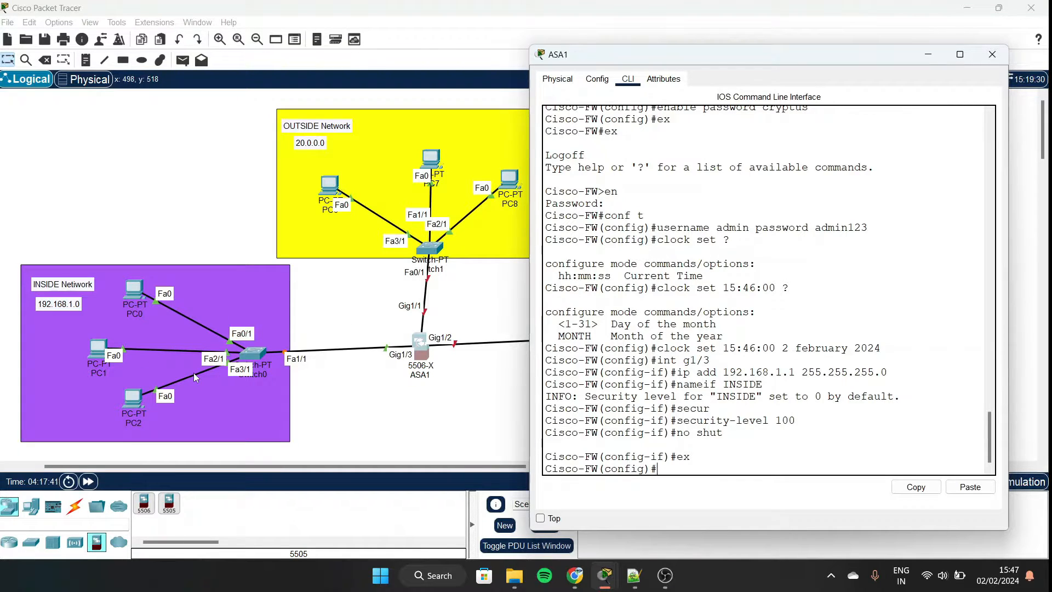
type("dhcp add 192.168.1.")
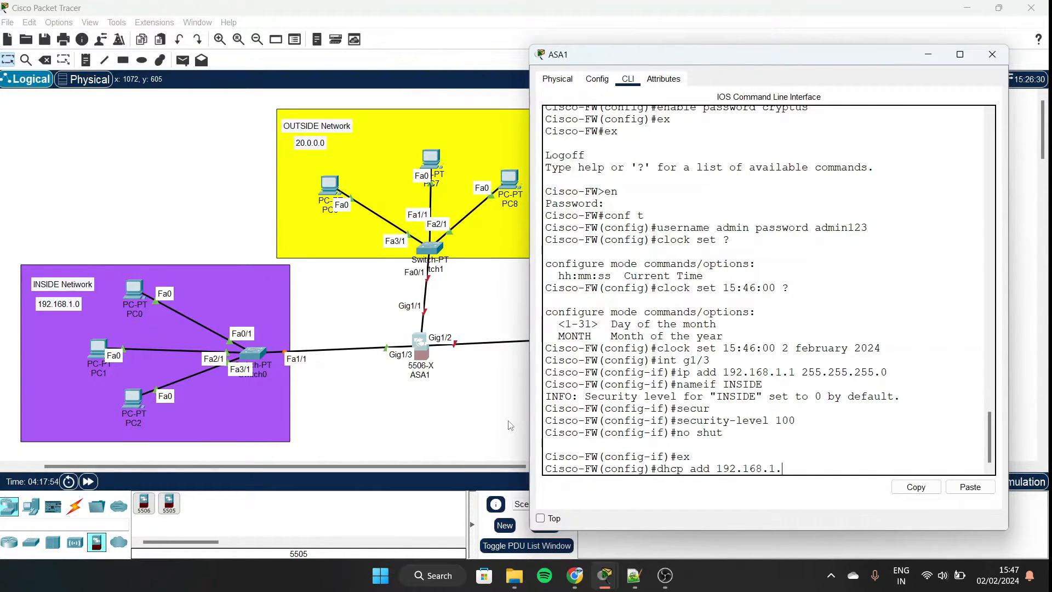
Assign DHCP range 192.168.1.5-192.168.1.10 to INSIDE and leave configuration mode.
type("5-192.168.1.10")
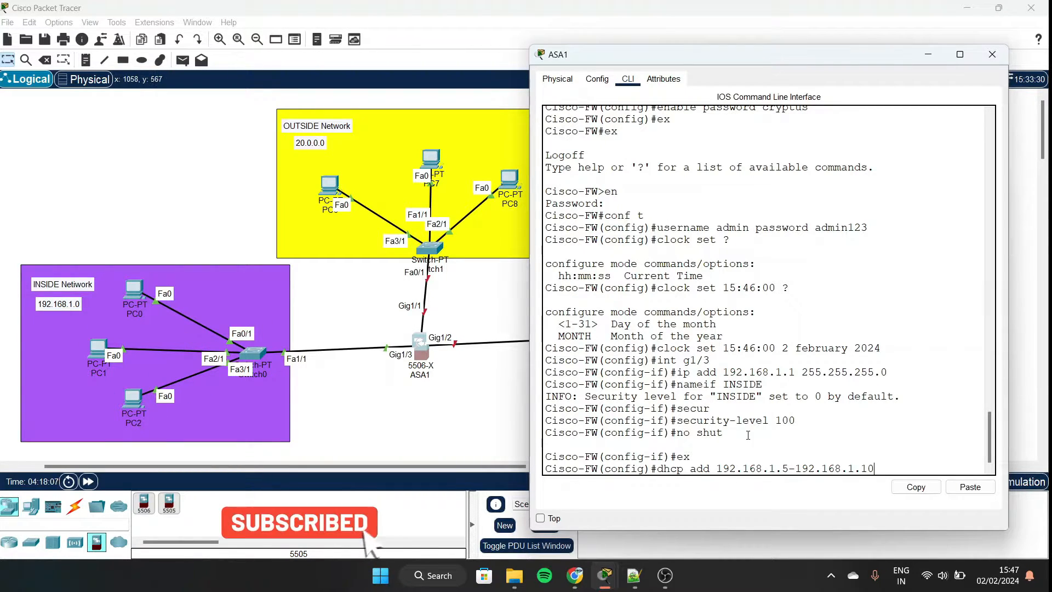
key("Return")
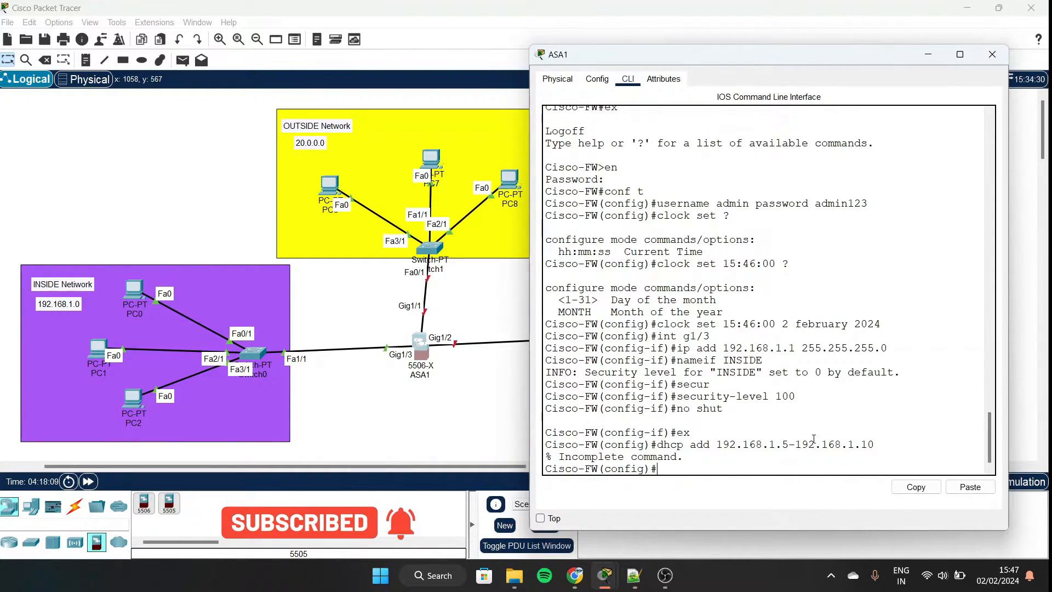
key("Up")
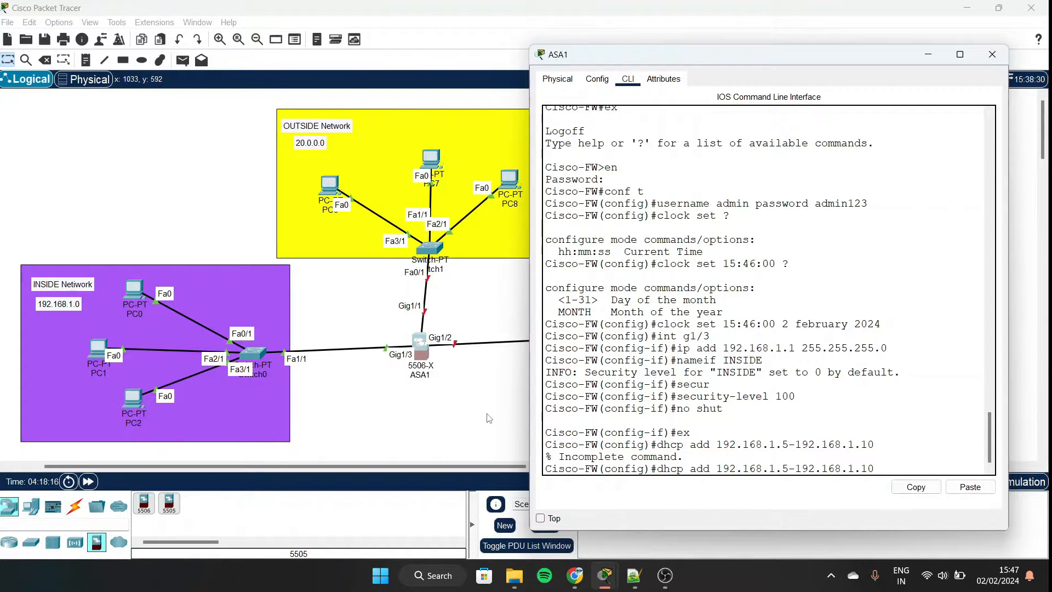
type("INSIDE")
key("Return")
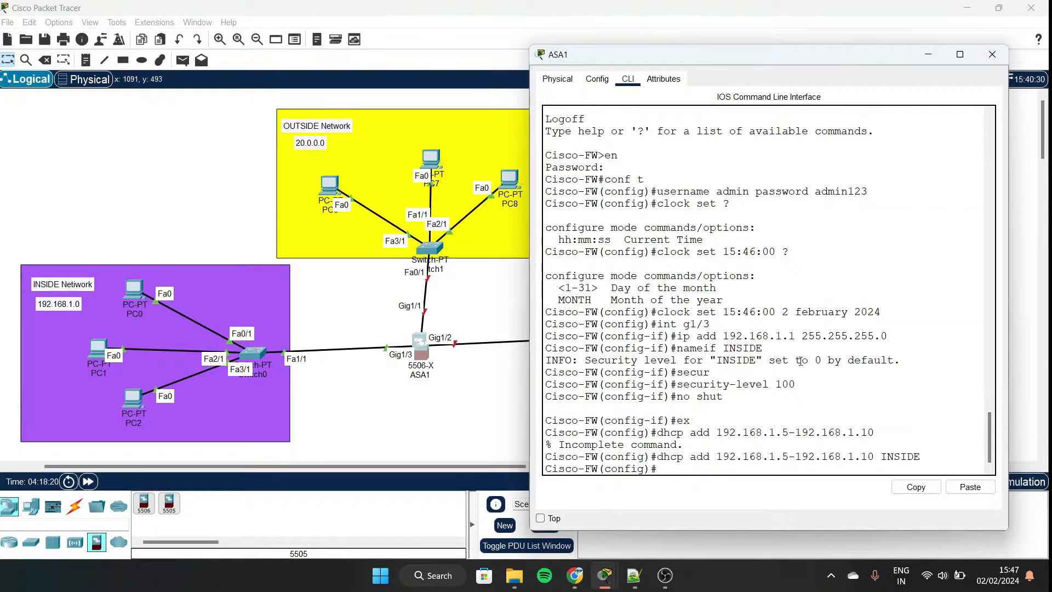
type("ex")
key("Return")
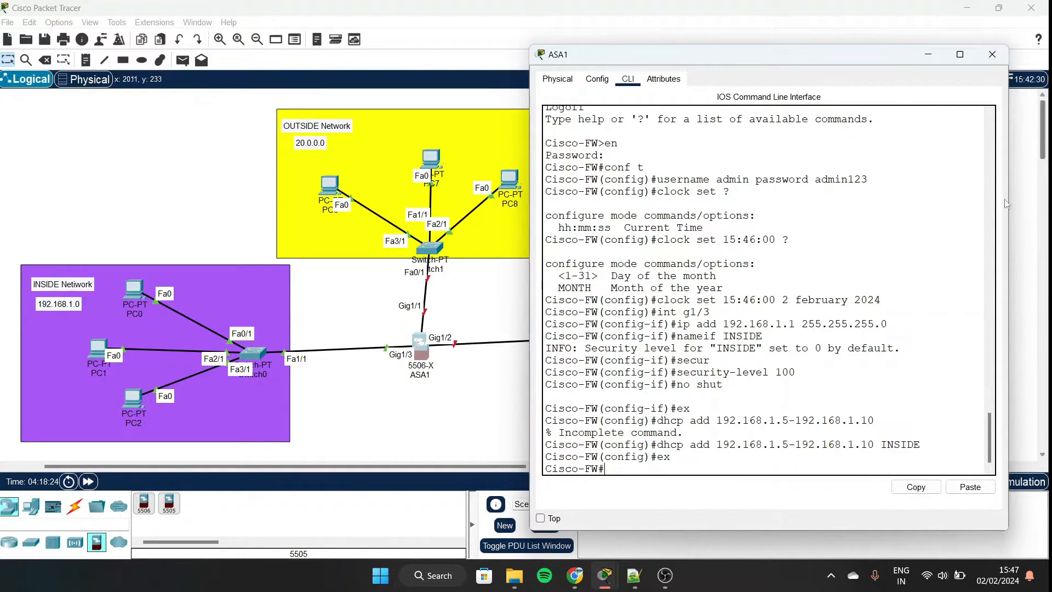
left_click(927, 54)
left_click(122, 292)
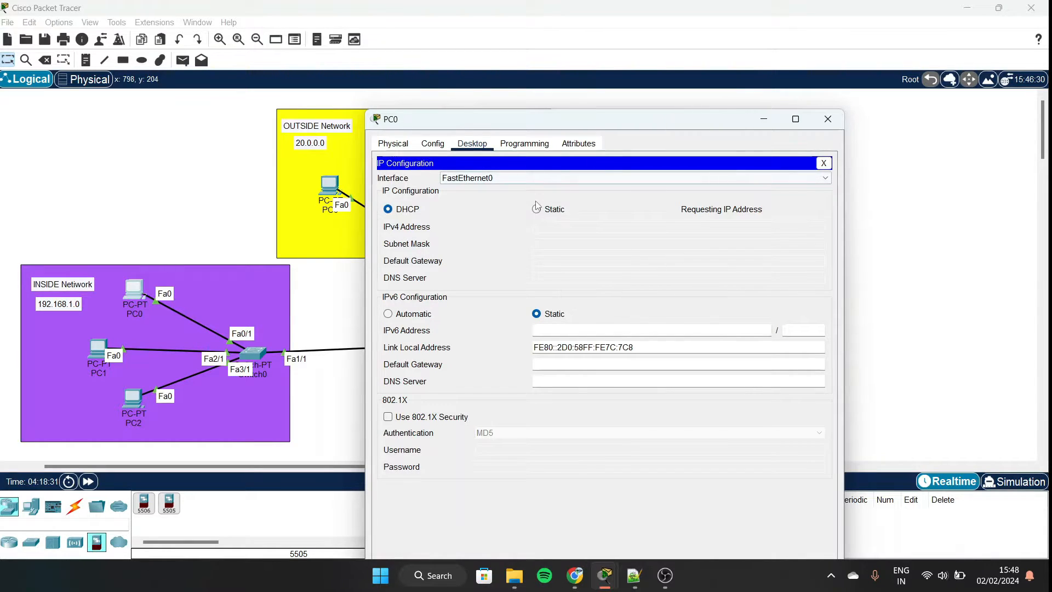
left_click(772, 120)
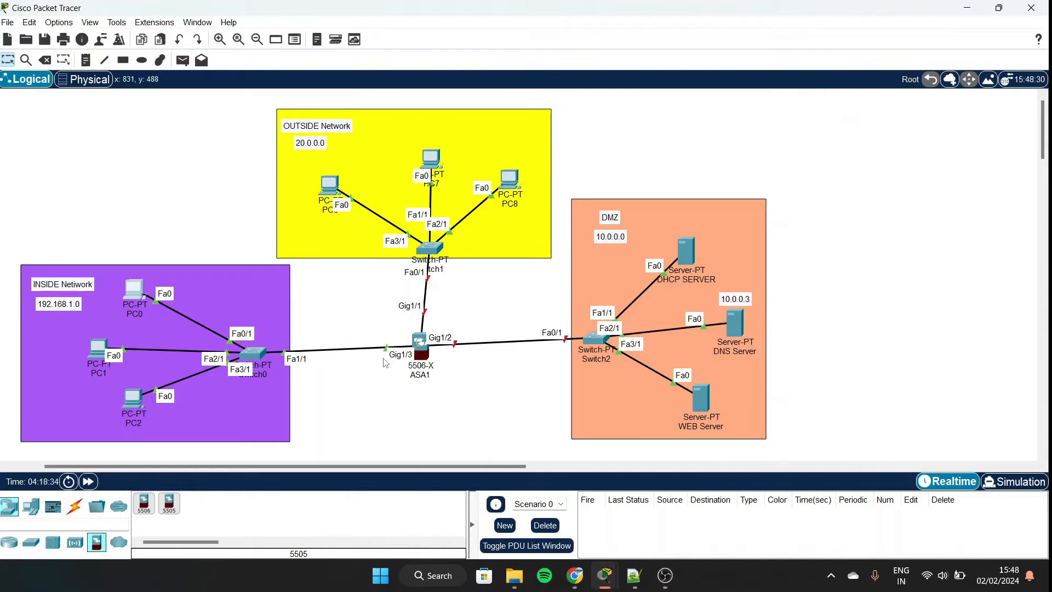
left_click(420, 347)
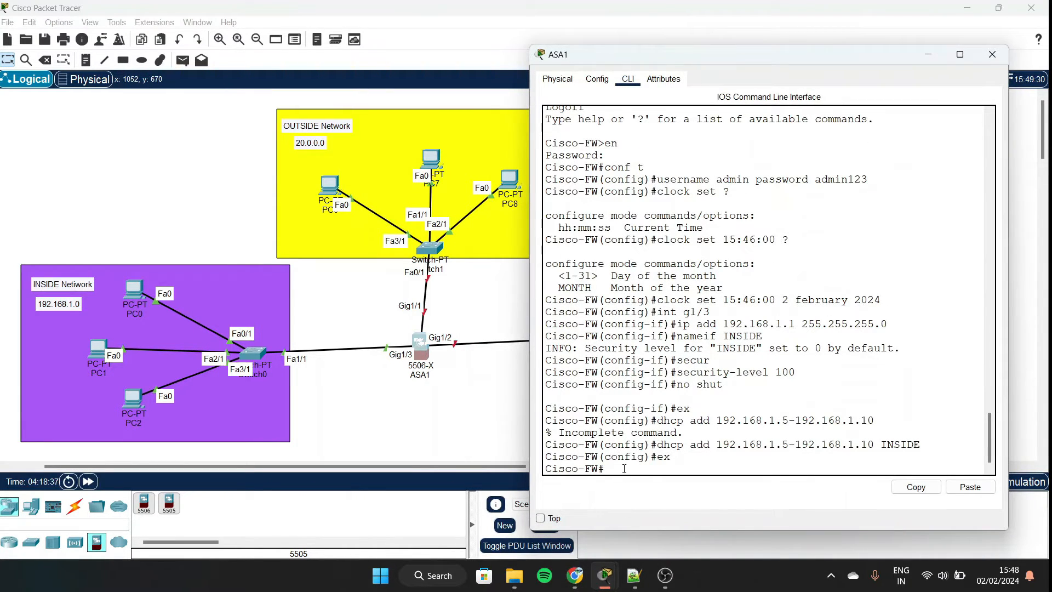
Enter a dhcpd dns 10.0.0.3 command at the privileged prompt.
type("dhc")
key("BackSpace")
key("BackSpace")
type("dhcpd d")
left_click_drag(862, 62, 409, 62)
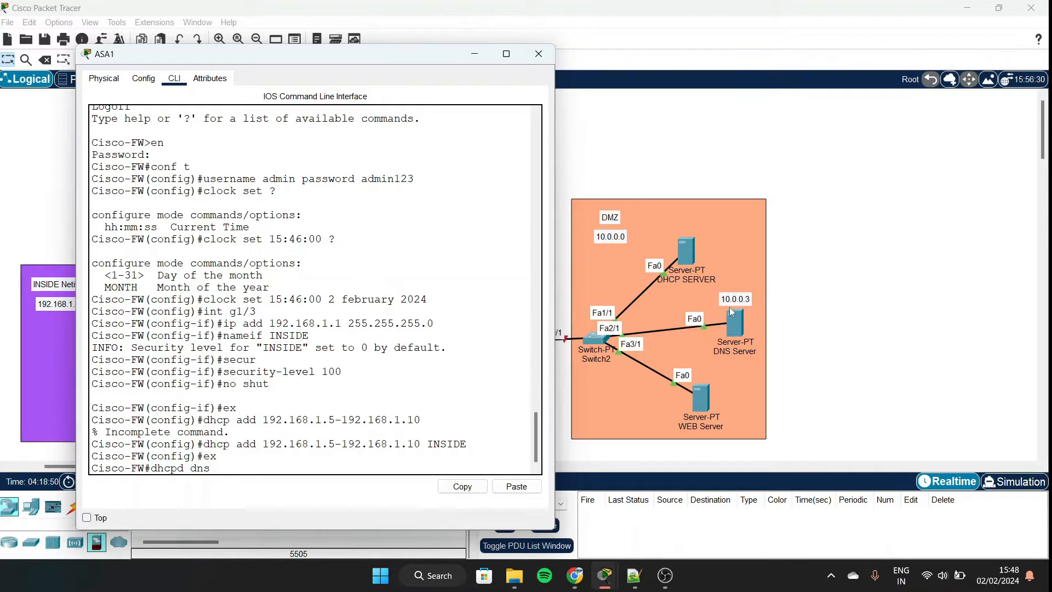
left_click_drag(370, 58, 710, 33)
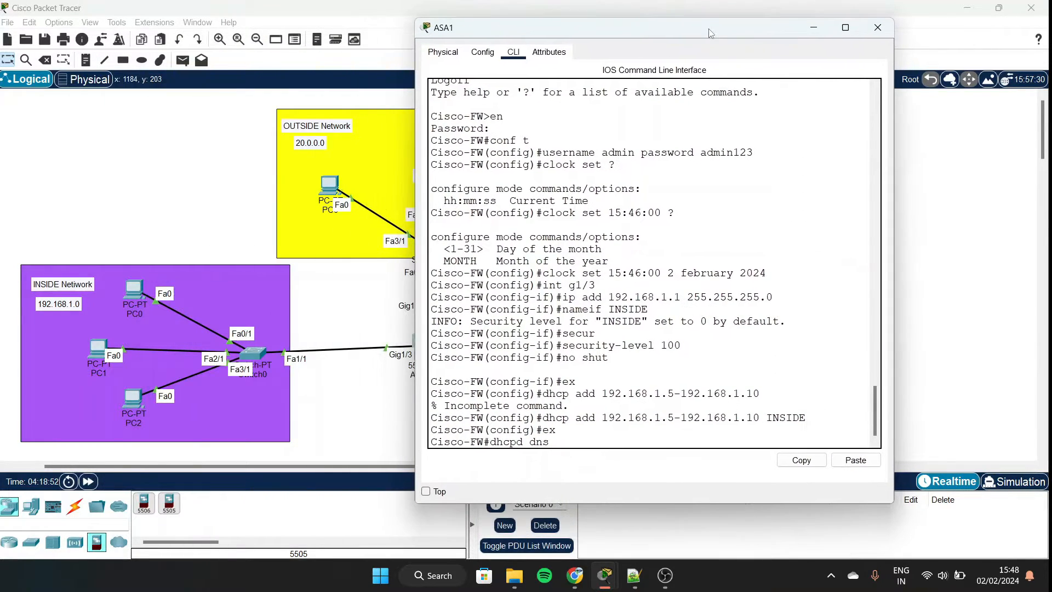
type("0.0.0.3")
key("Return")
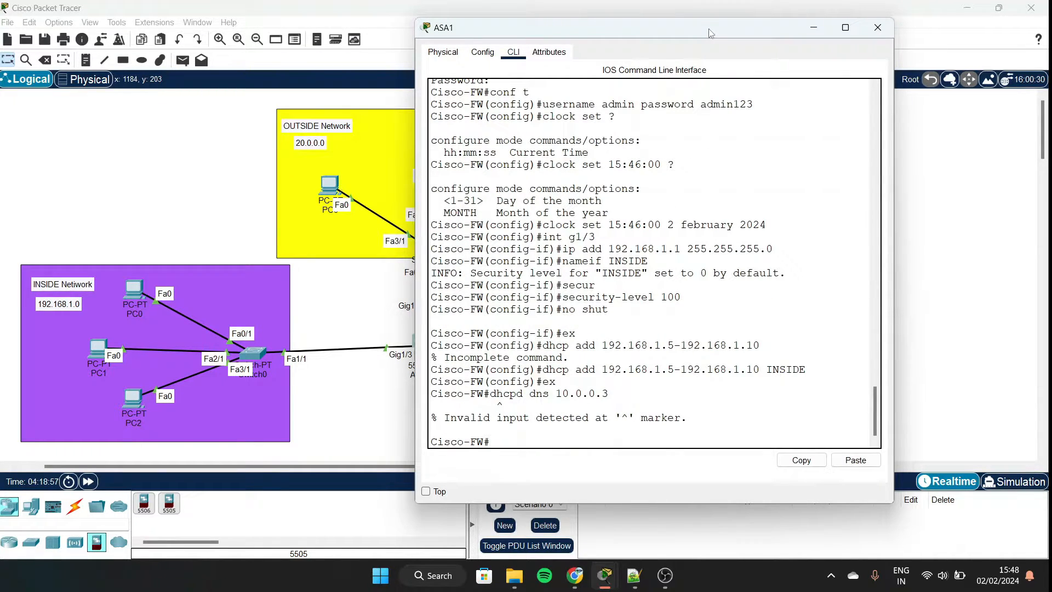
Re-enter configuration mode and re-apply the INSIDE DHCP range from command history.
type("conf t")
key("Return")
key("Up")
key("Up")
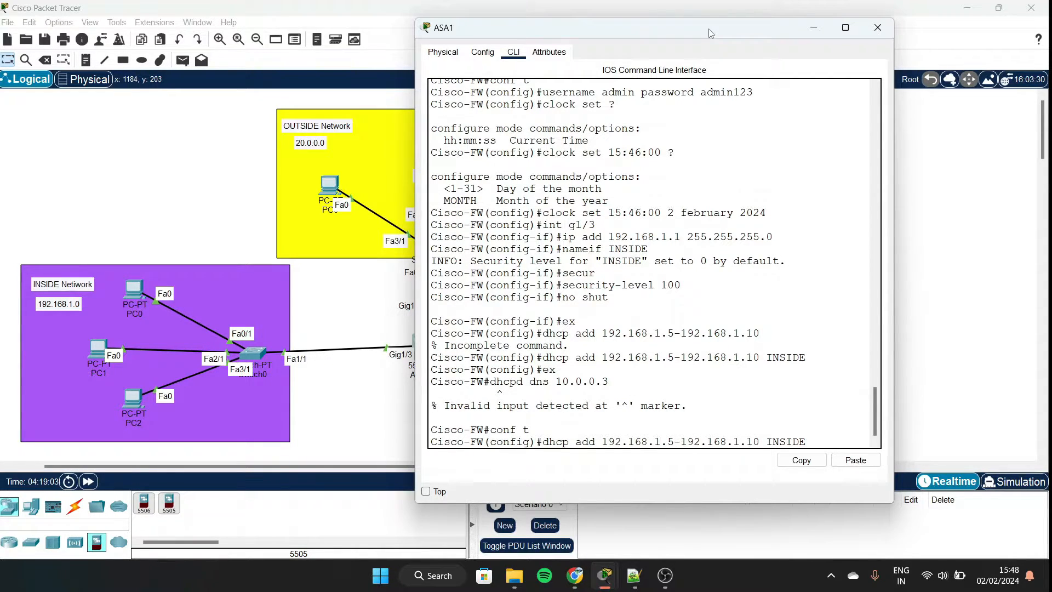
key("Return")
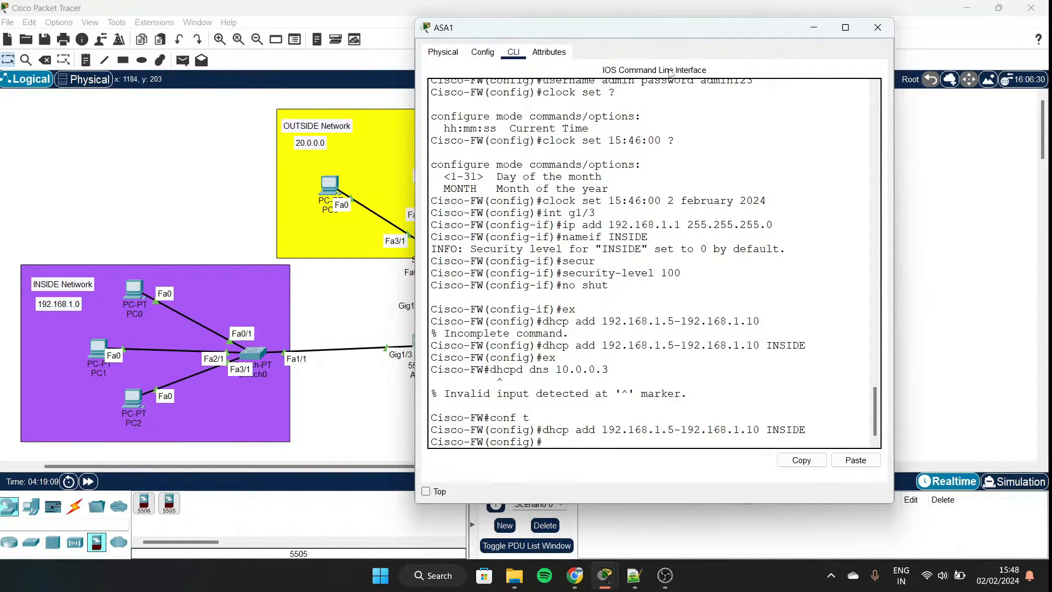
key("Up")
key("Up")
key("Up")
key("Up")
key("Down")
key("Up")
key("Down")
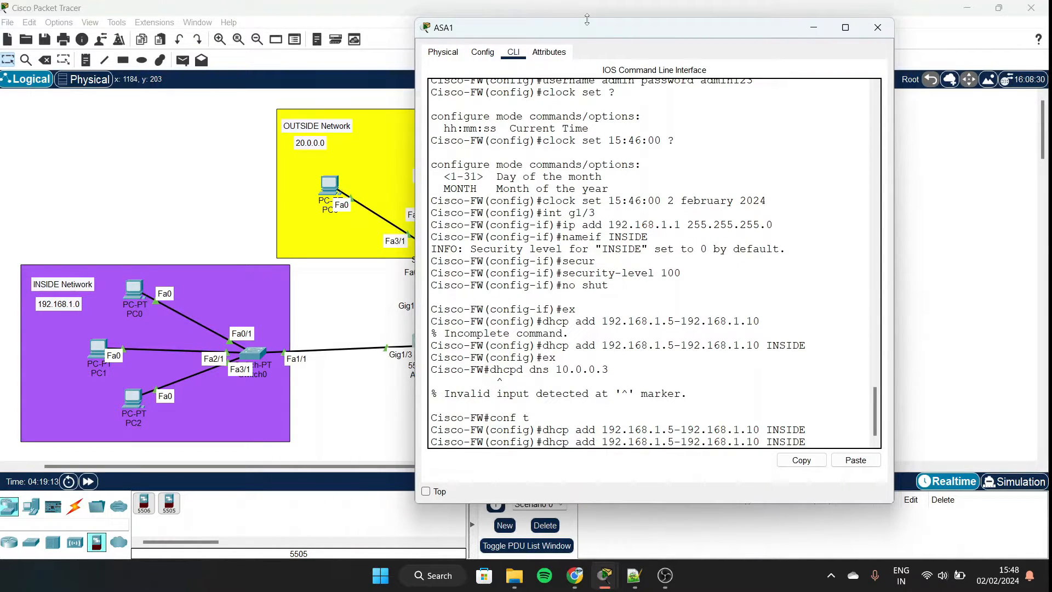
key("Return")
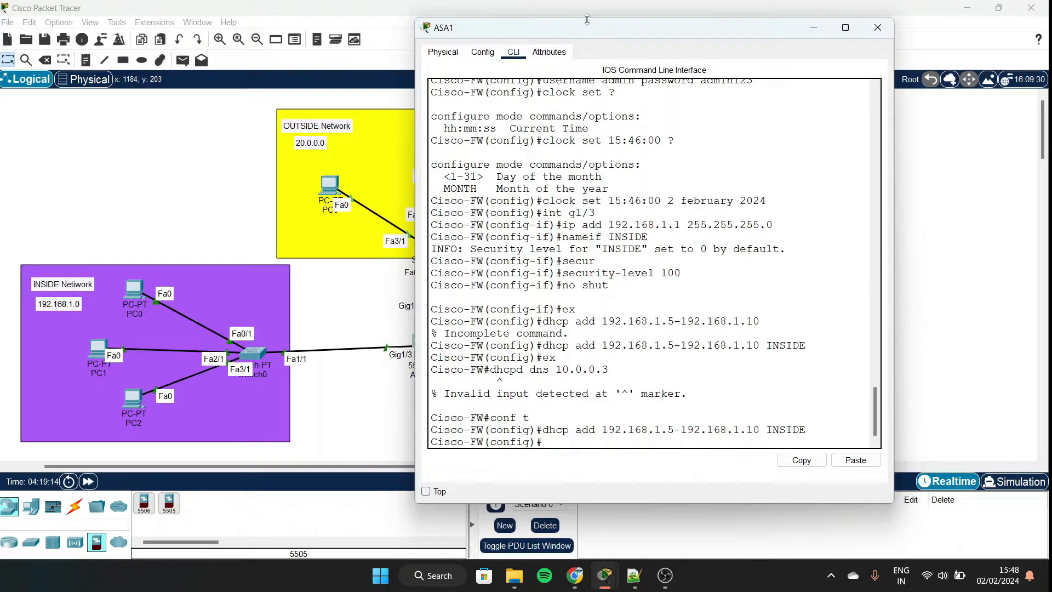
Set DHCP DNS server 10.0.0.3 and enable dhcpd on INSIDE.
type("dhcpd dns 1")
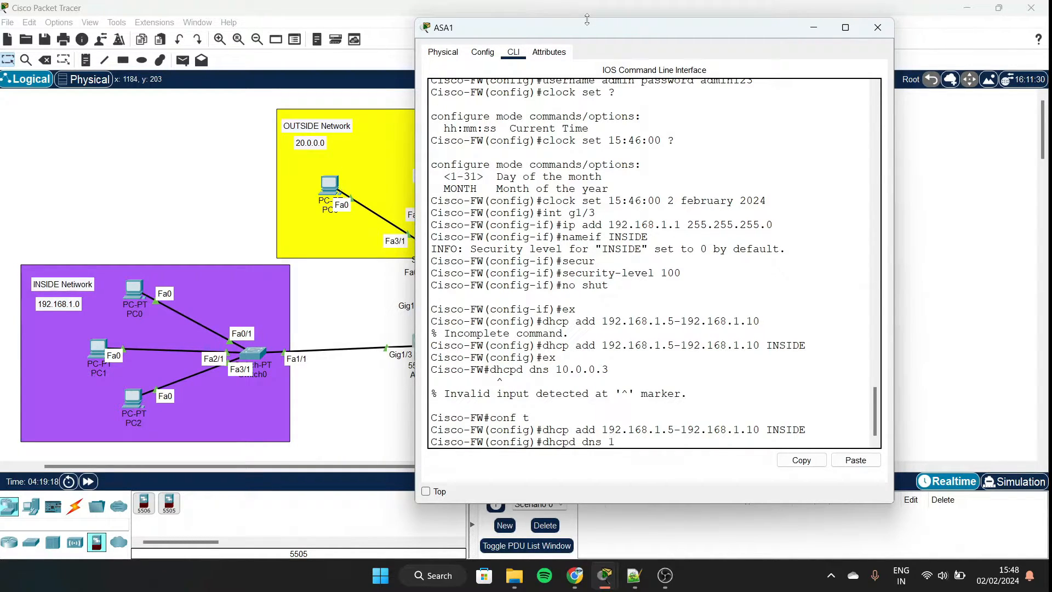
type("92.16")
key("BackSpace")
key("BackSpace")
key("BackSpace")
key("BackSpace")
key("BackSpace")
key("BackSpace")
key("BackSpace")
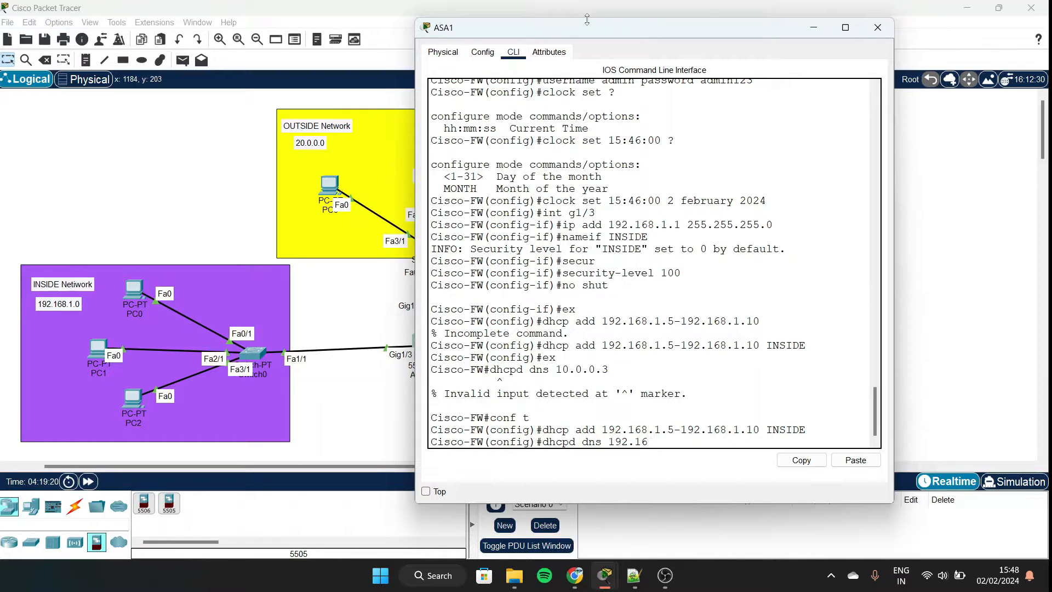
type("10.0.0.3")
key("Return")
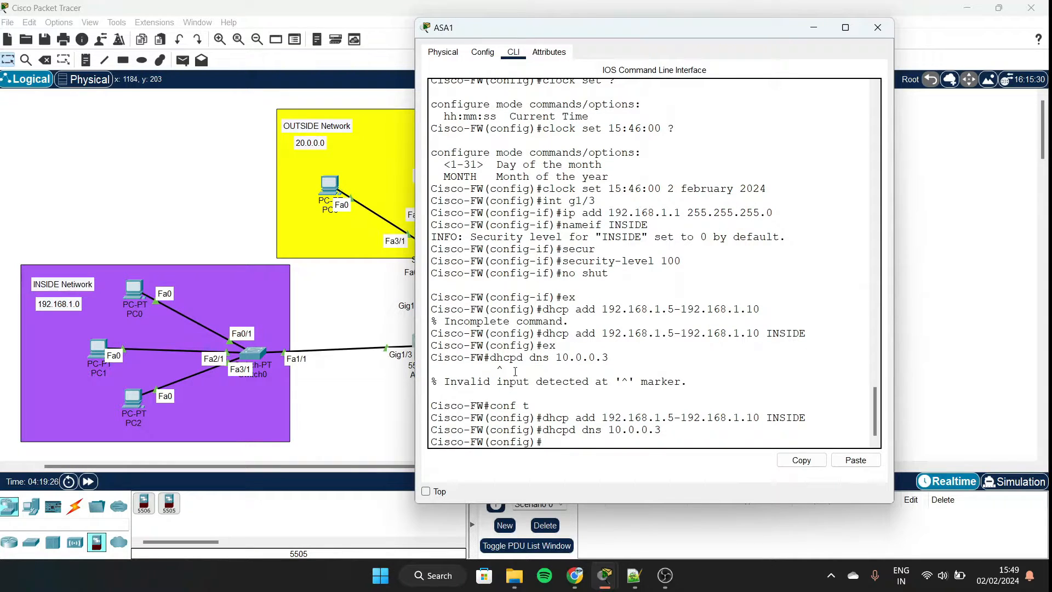
type("dhcpd enable INSID")
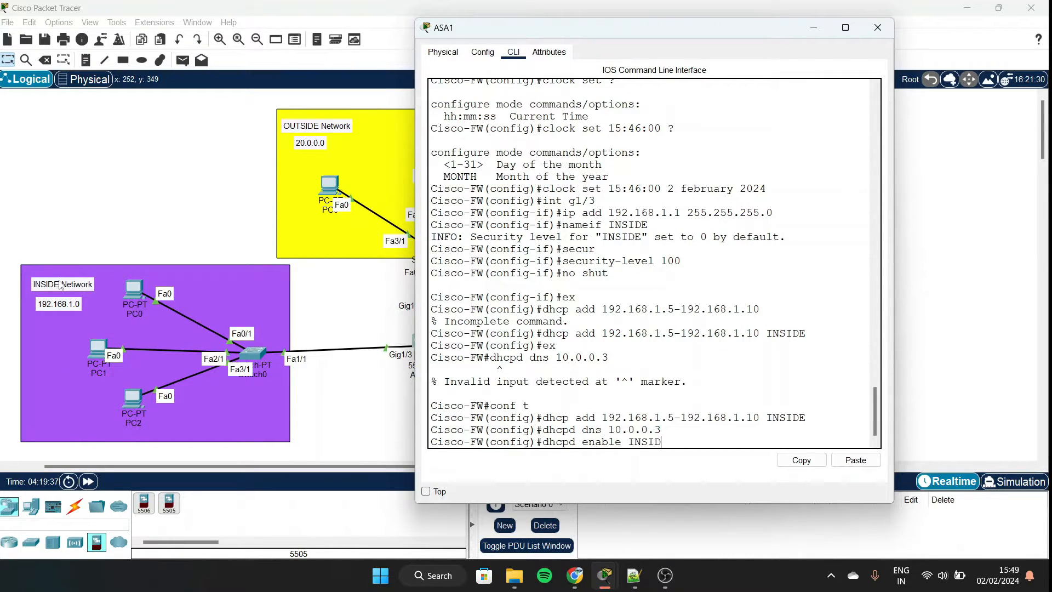
type("E")
left_click_drag(689, 438, 542, 439)
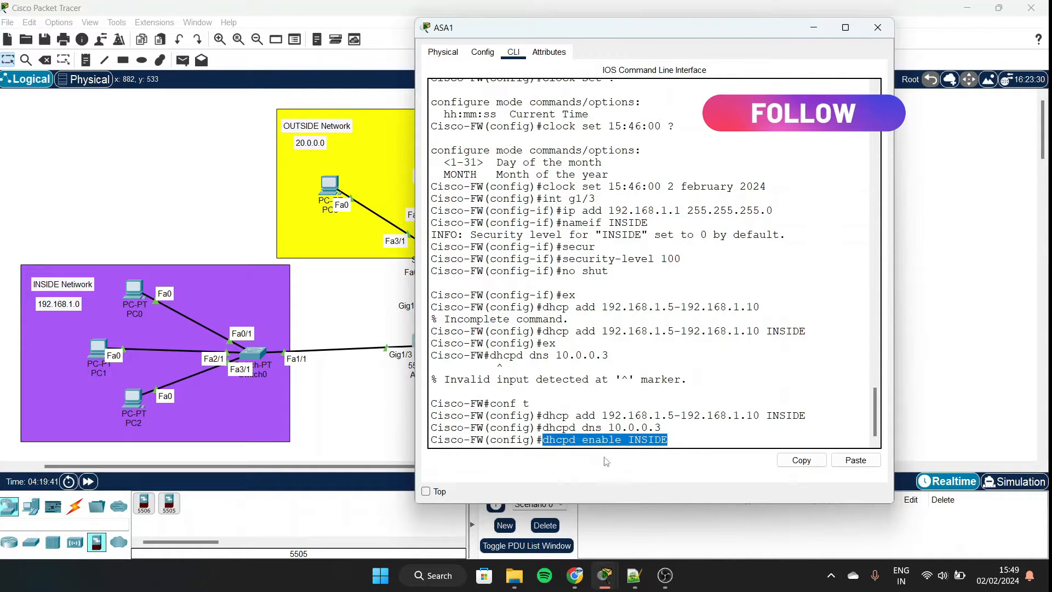
key("Return")
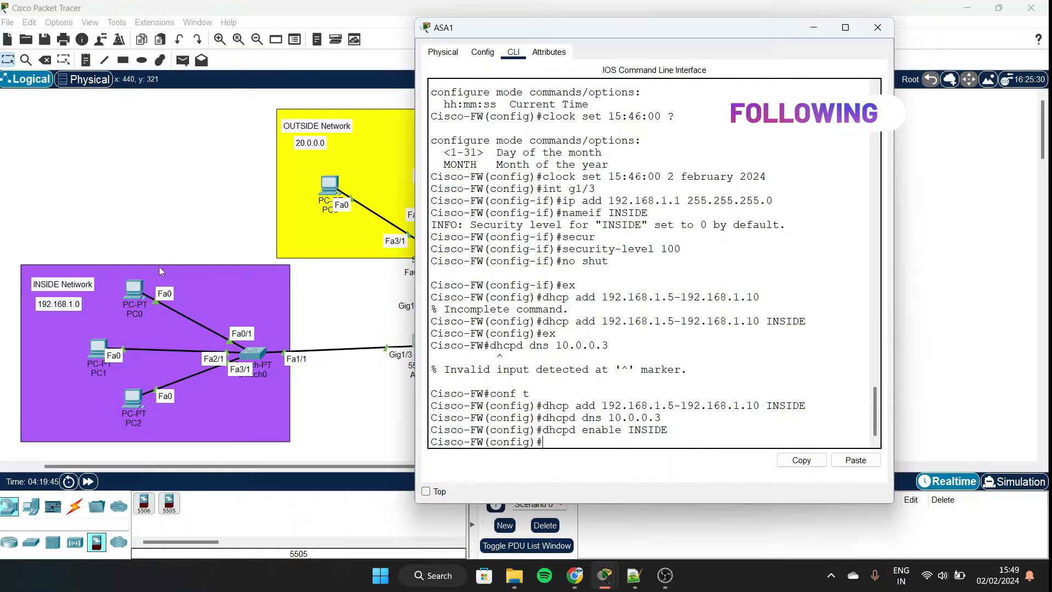
Switch PC0's IP configuration to DHCP.
left_click(126, 295)
left_click(126, 295)
left_click(140, 288)
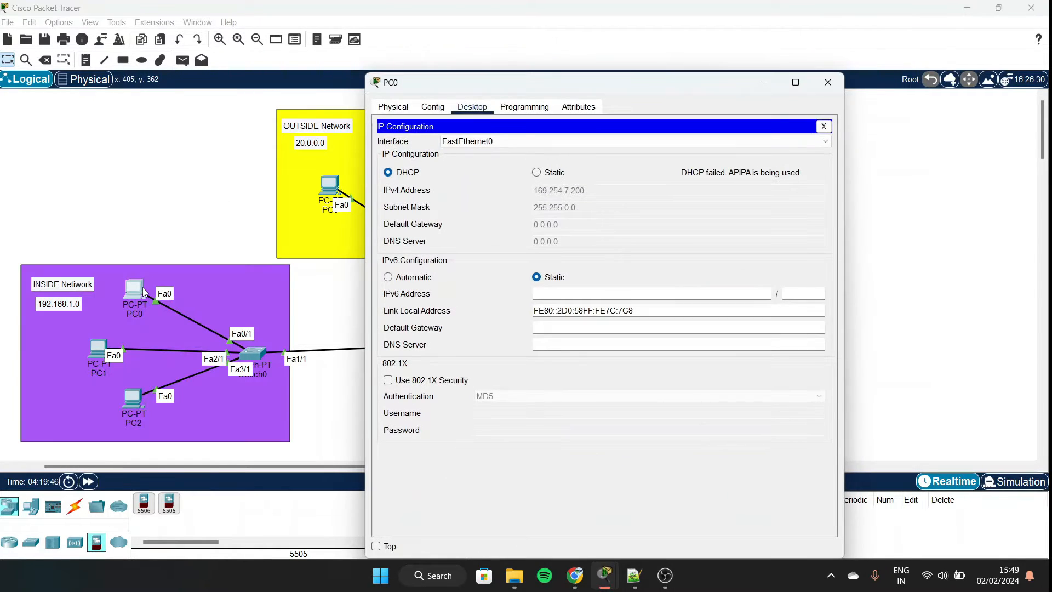
left_click(535, 173)
left_click(389, 173)
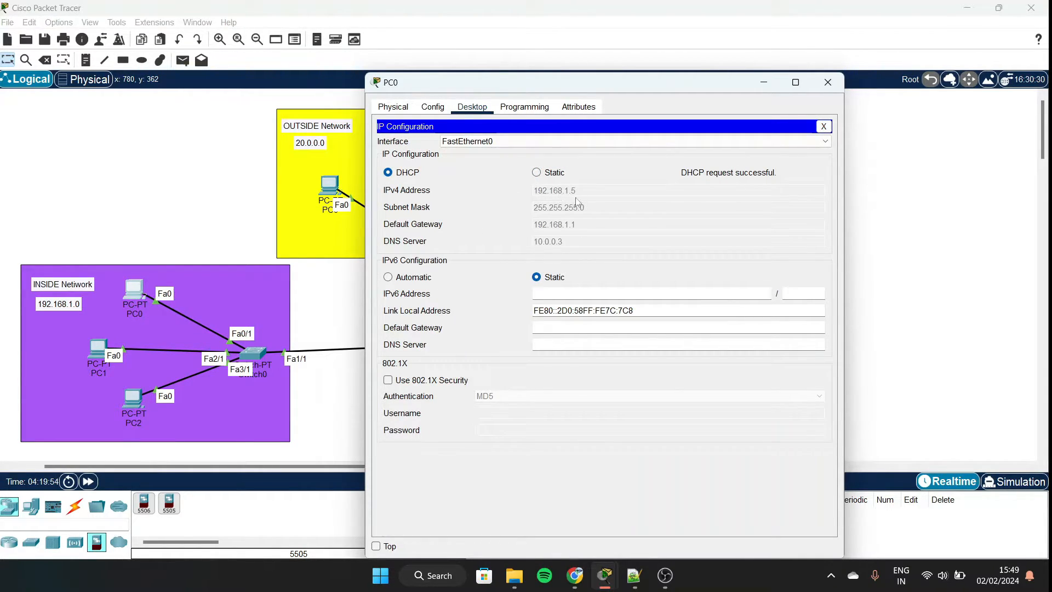
Switch PC1 and PC2 to DHCP, with PC2 getting 192.168.1.7, then close PC2's window.
left_click(97, 352)
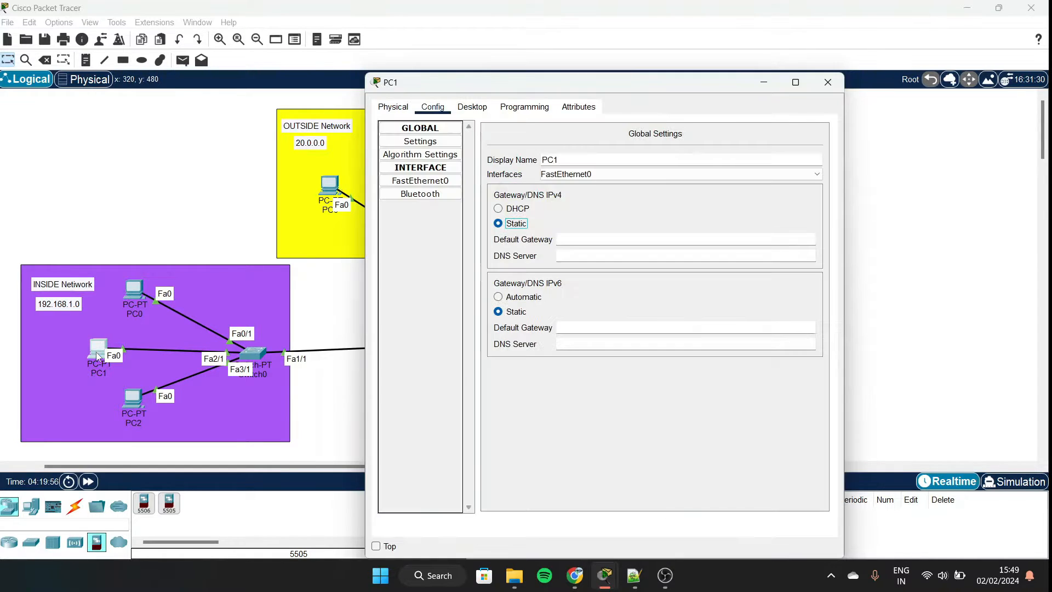
left_click(472, 111)
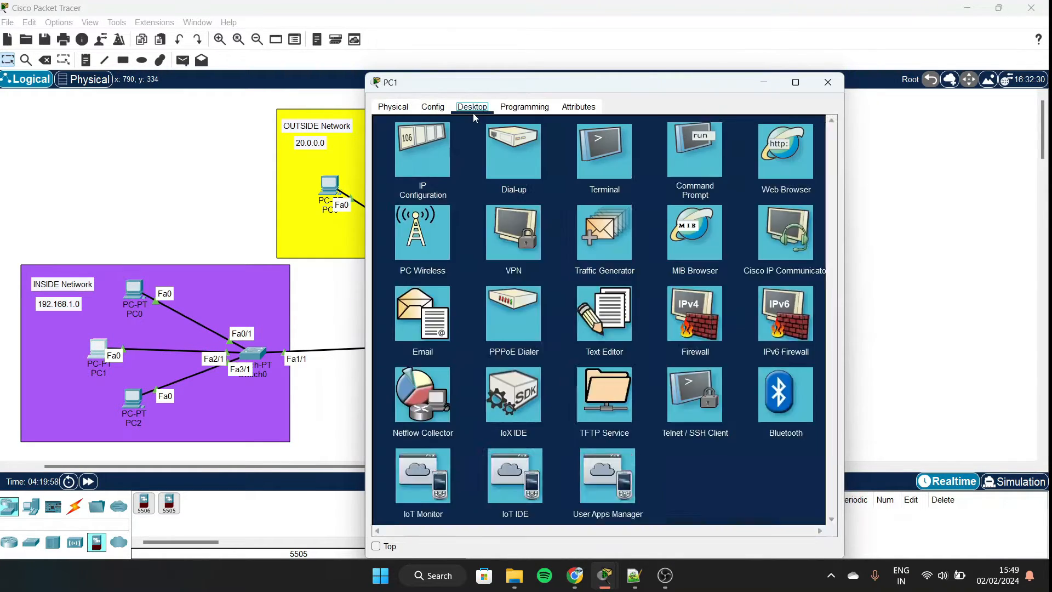
left_click(406, 163)
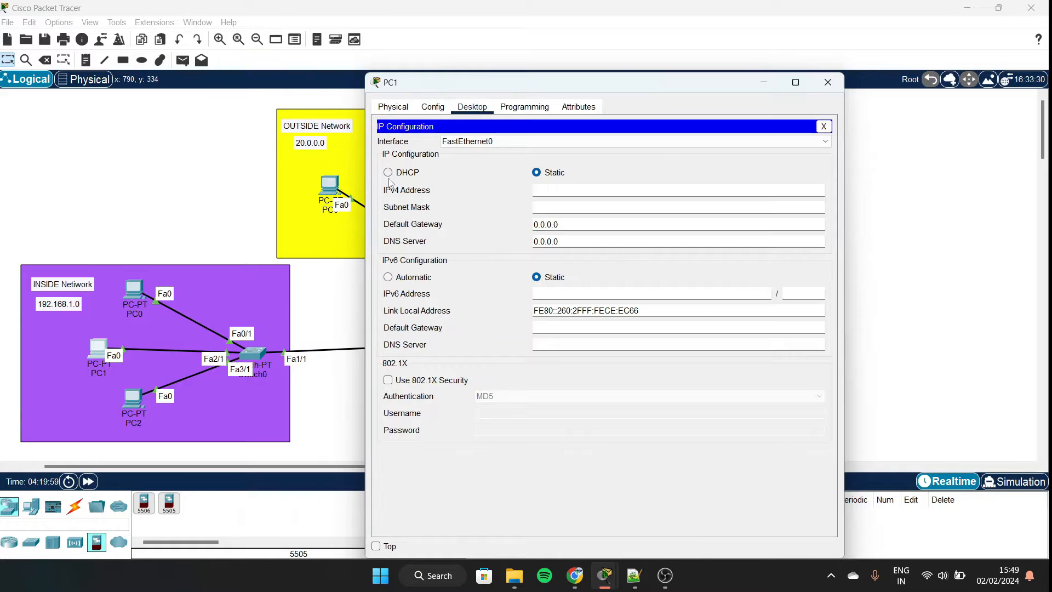
left_click(390, 173)
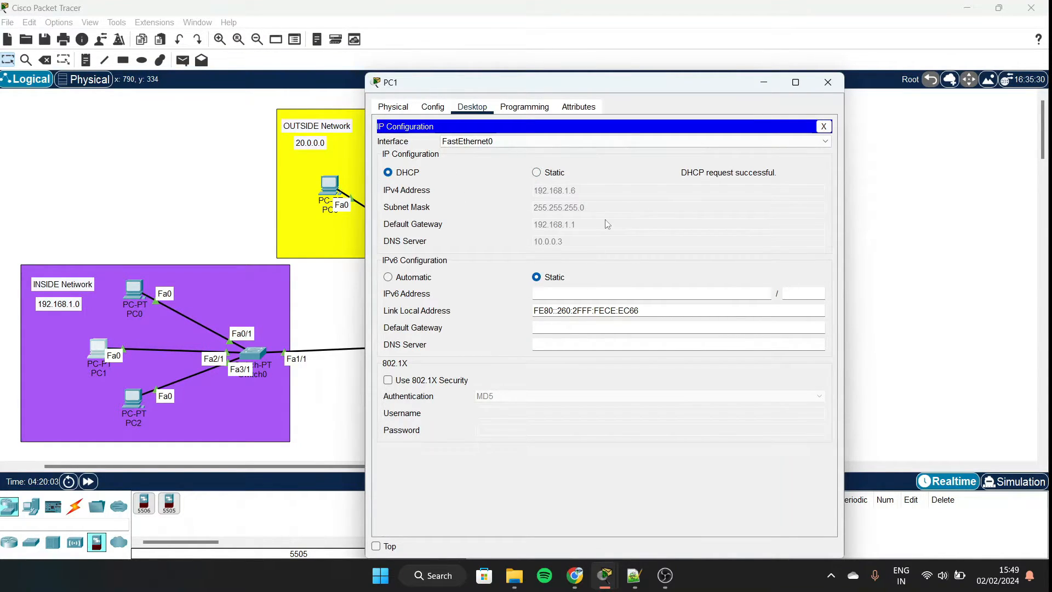
left_click(127, 405)
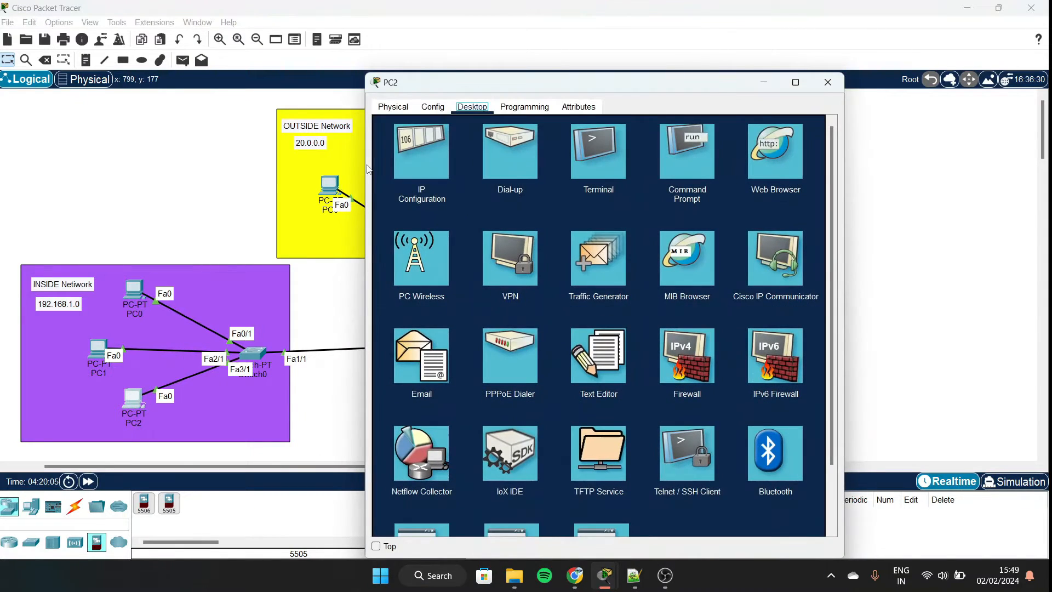
left_click(409, 159)
left_click(387, 173)
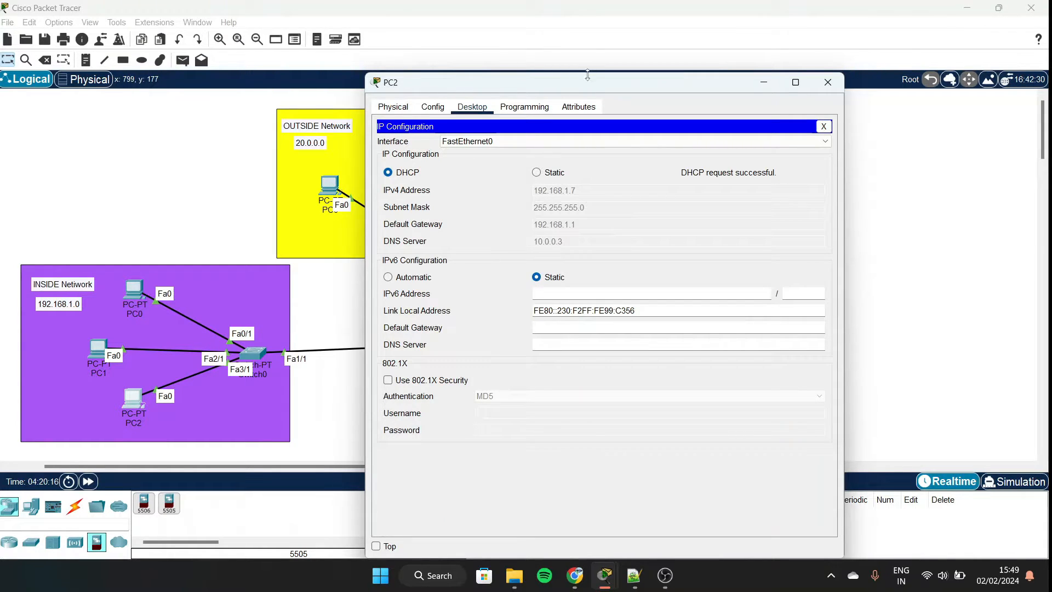
left_click_drag(584, 89, 696, 88)
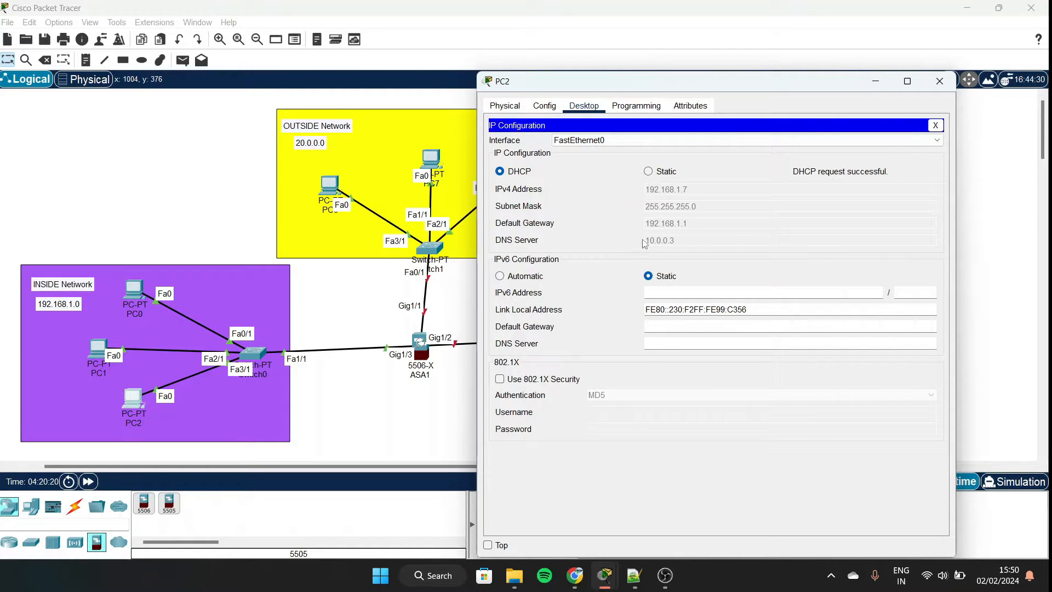
left_click(941, 87)
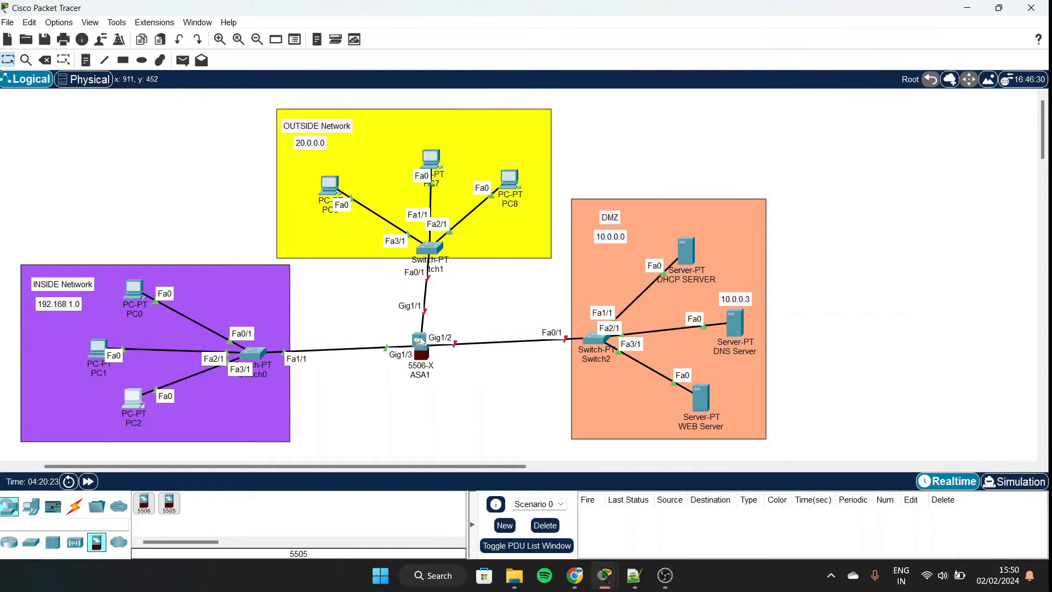
Reopen the ASA1 firewall's CLI, scroll to show the DMZ, and start typing int g1/3.
left_click(420, 341)
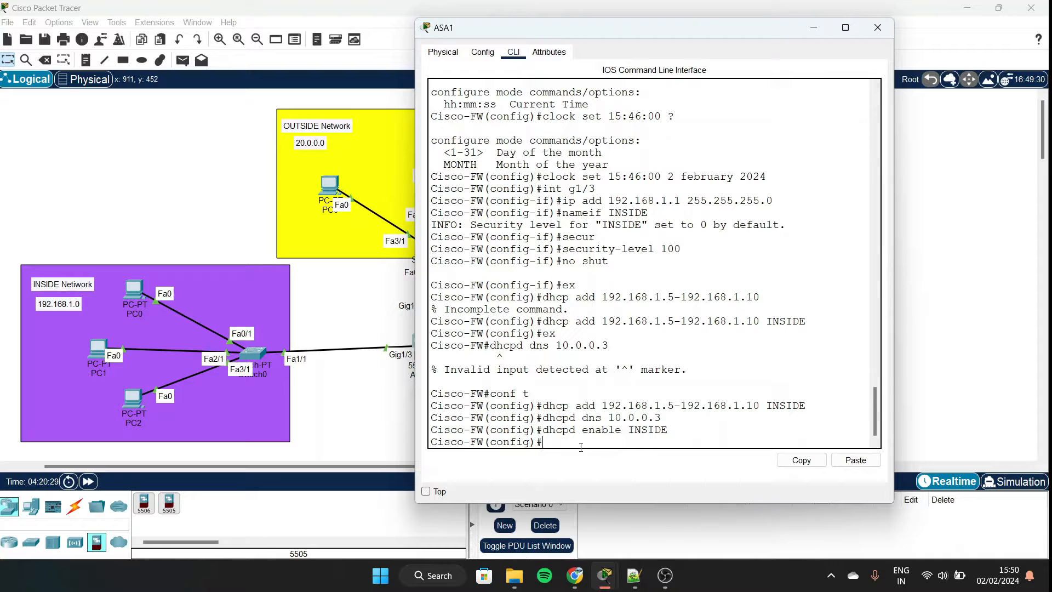
scroll(160, 360, "right", 5)
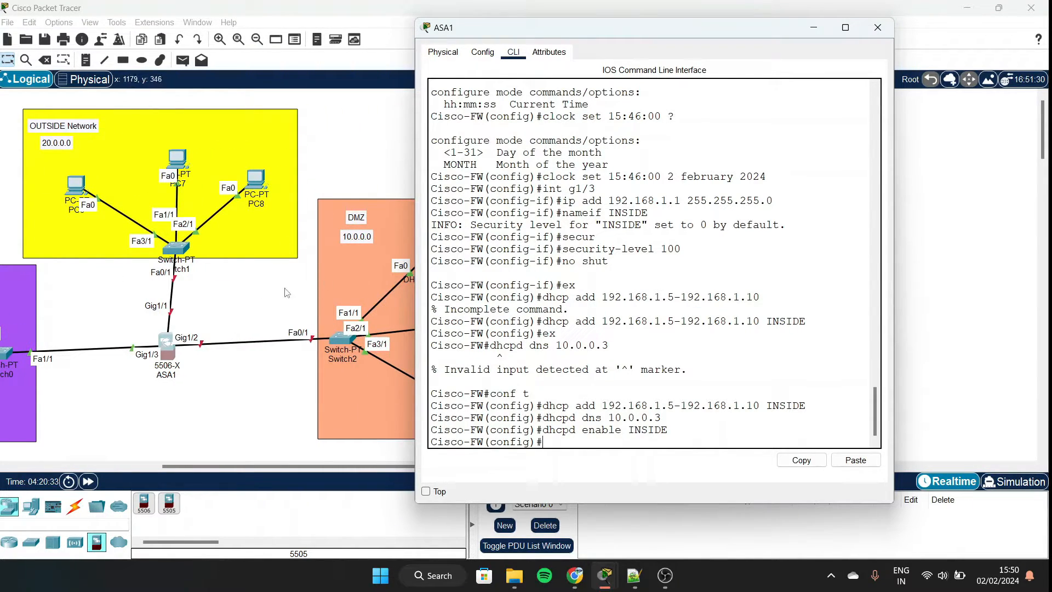
scroll(324, 331, "right", 1)
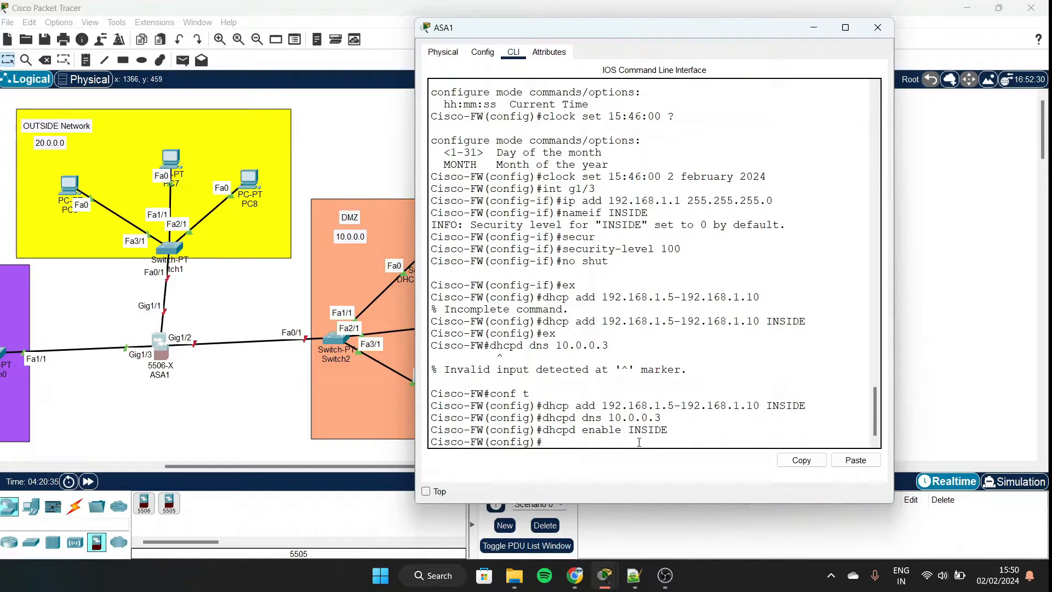
type("int g1/3")
Correct the interface to g1/2, enter its configuration, and enable it with no shut.
key("BackSpace")
type("2")
key("Return")
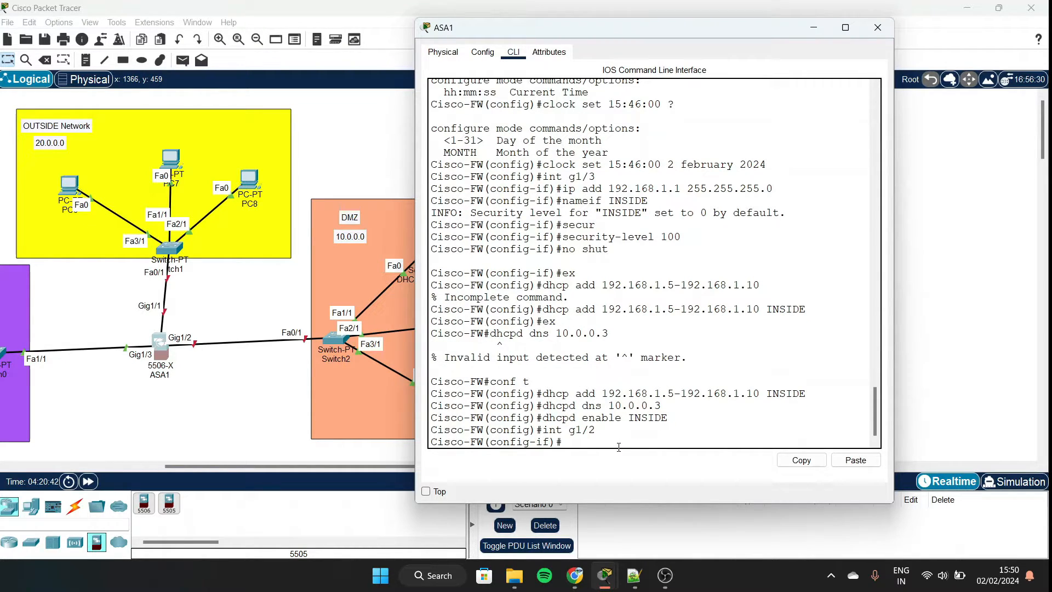
type("no shut")
key("Return")
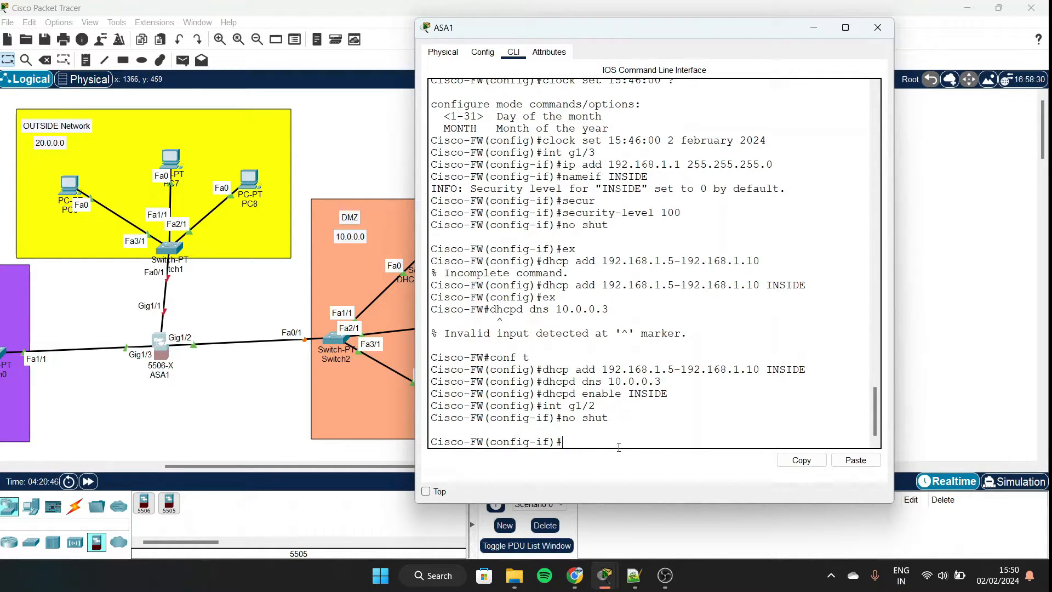
Assign IP address 10.0.0.1 255.0.0.0 to interface g1/2.
type("ip add")
scroll(315, 257, "right", 3)
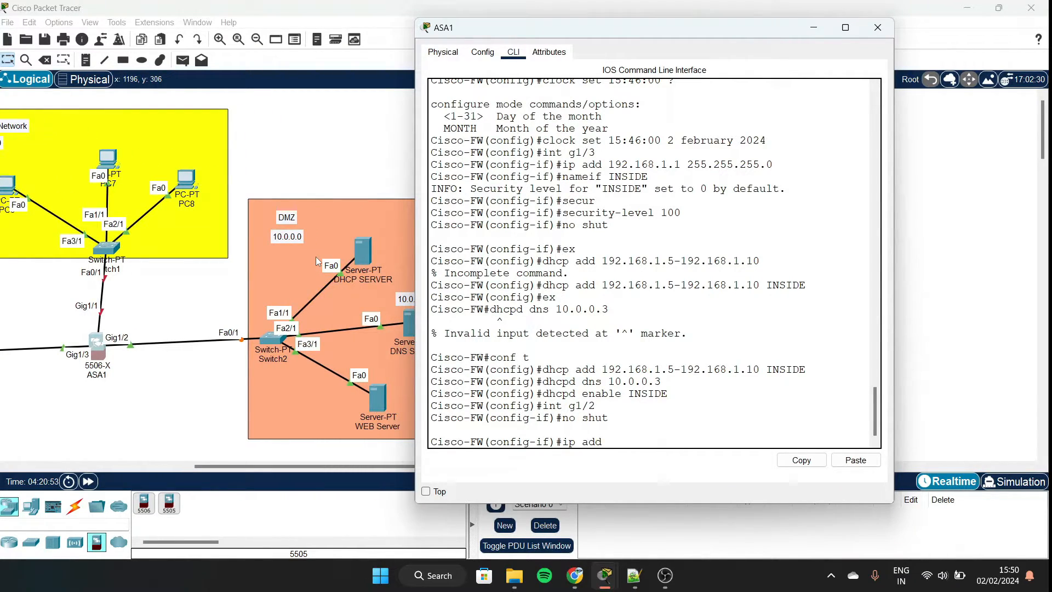
type("10.0.0.1 255.20.0.0")
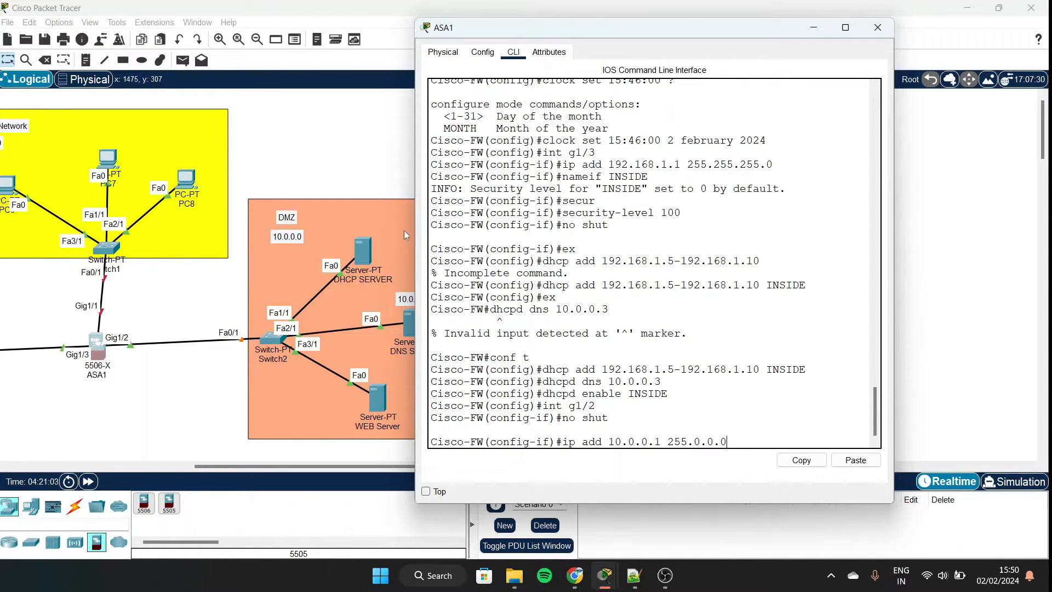
scroll(314, 261, "left", 5)
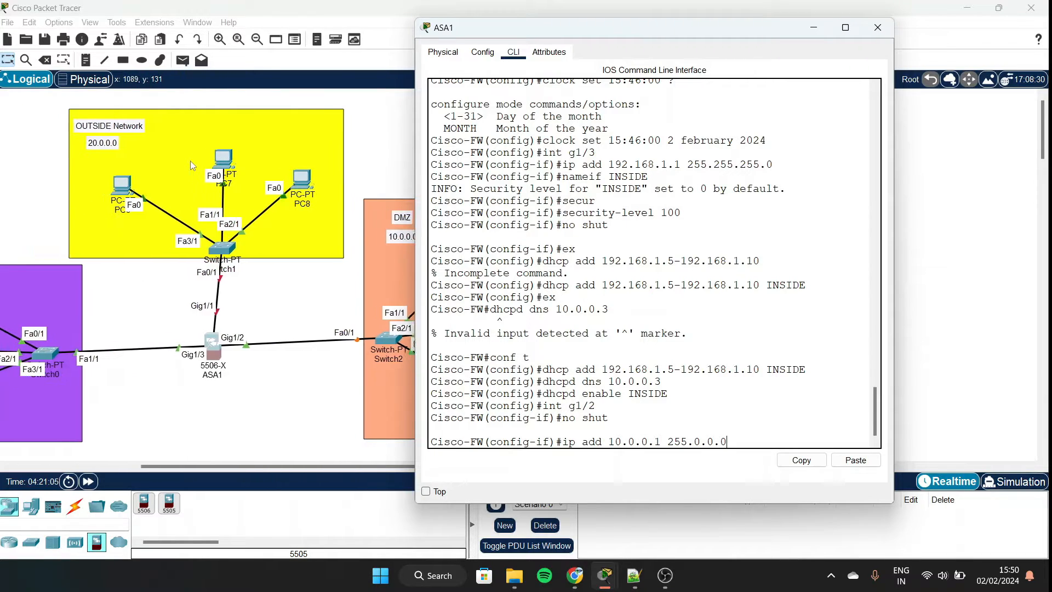
scroll(290, 249, "right", 10)
scroll(198, 241, "left", 6)
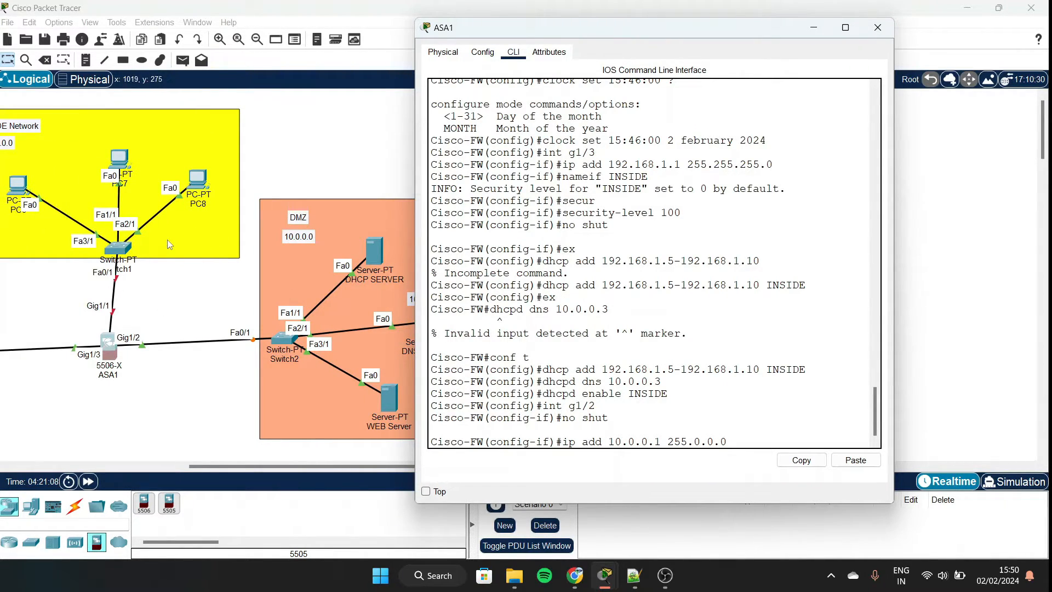
scroll(335, 329, "right", 2)
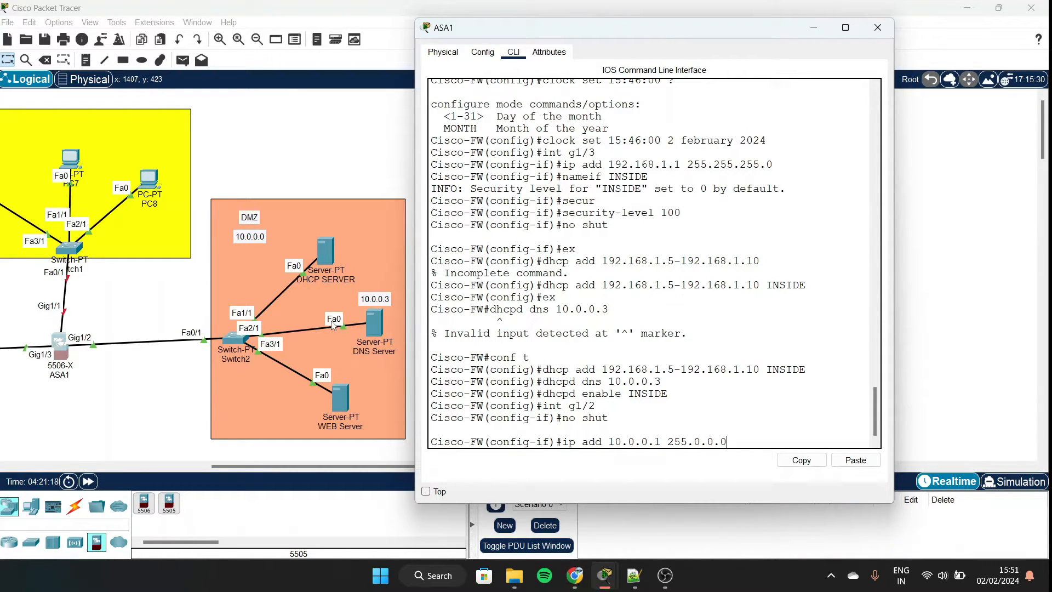
key("Return")
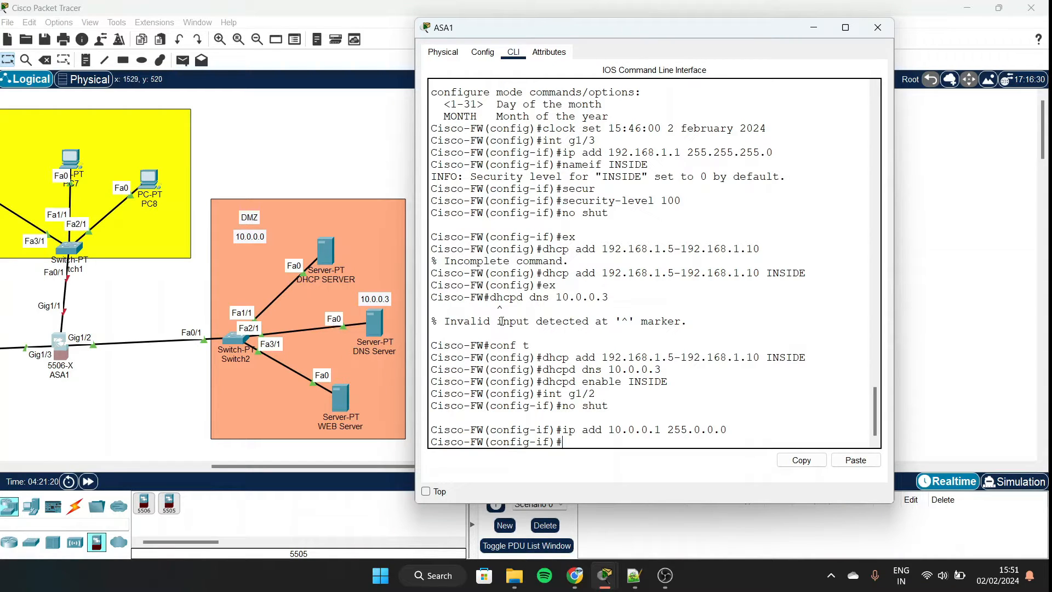
Enter nameif DMZ for interface g1/2.
scroll(224, 301, "left", 5)
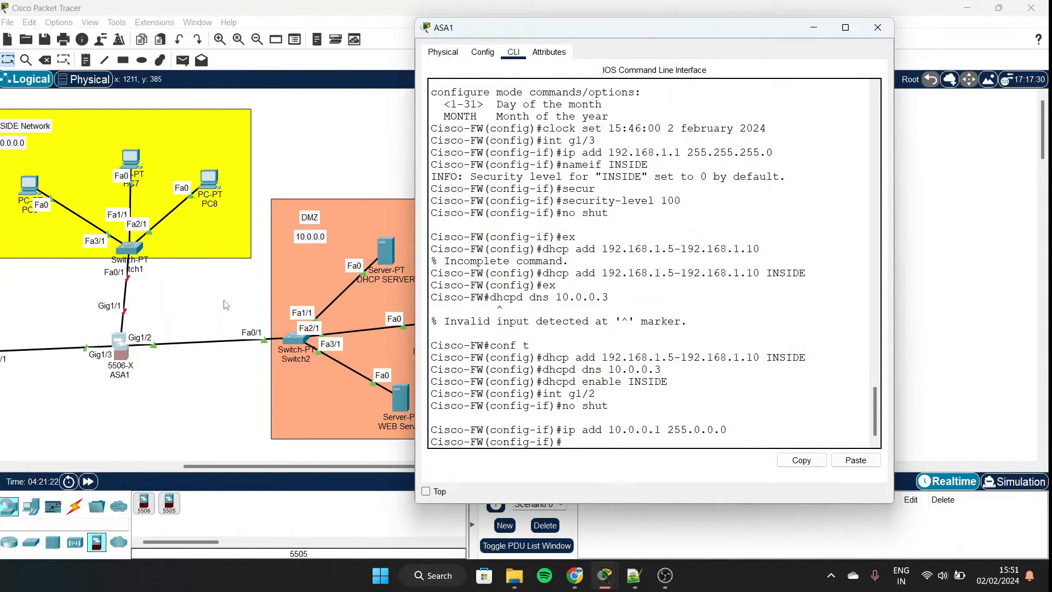
scroll(225, 305, "right", 2)
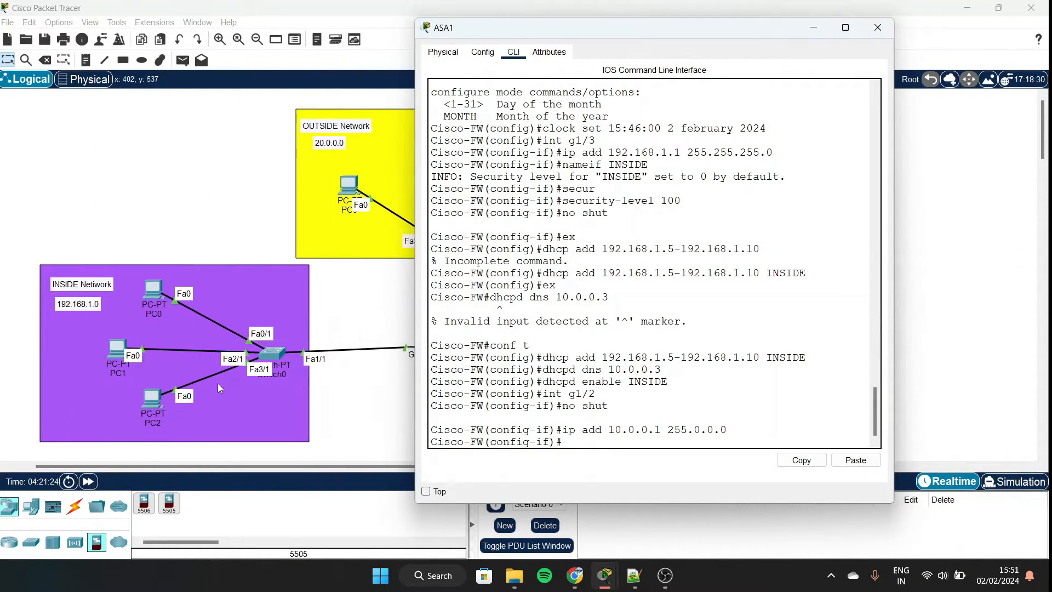
scroll(208, 313, "right", 1)
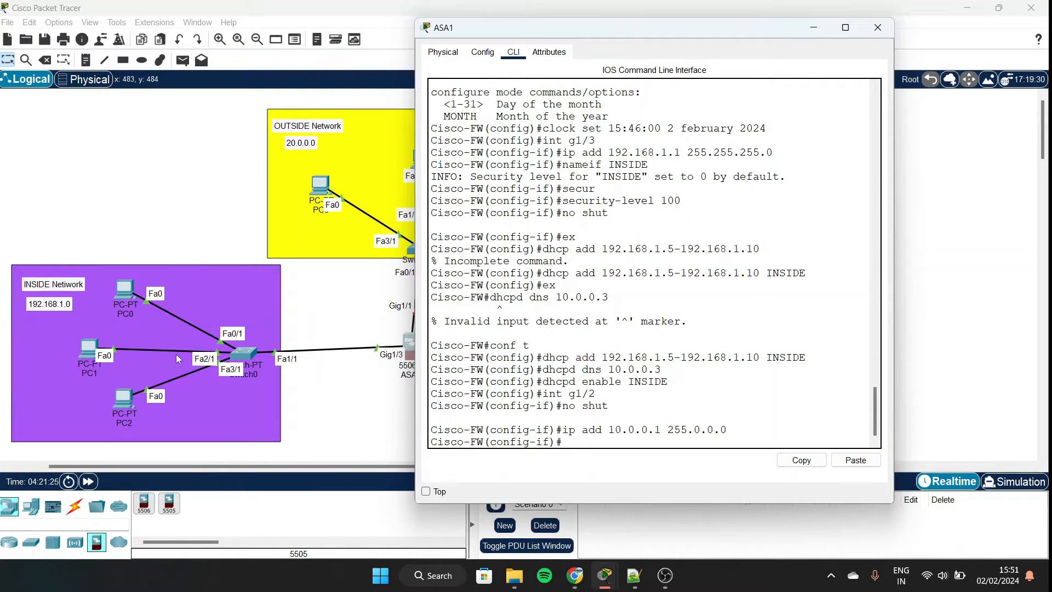
scroll(176, 354, "right", 6)
scroll(195, 195, "right", 6)
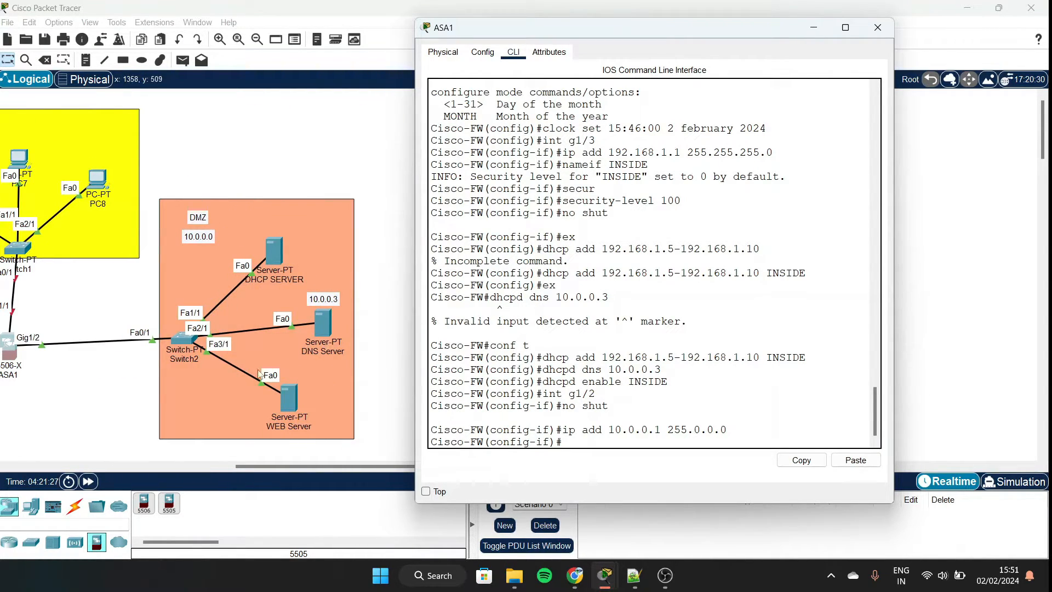
scroll(315, 371, "left", 2)
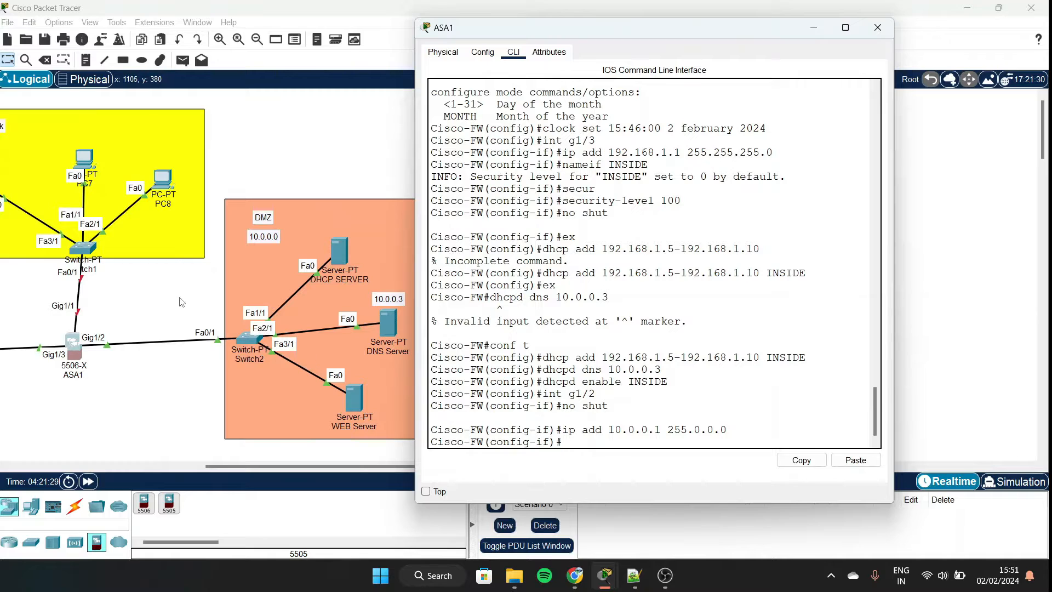
scroll(179, 297, "left", 5)
scroll(252, 379, "right", 5)
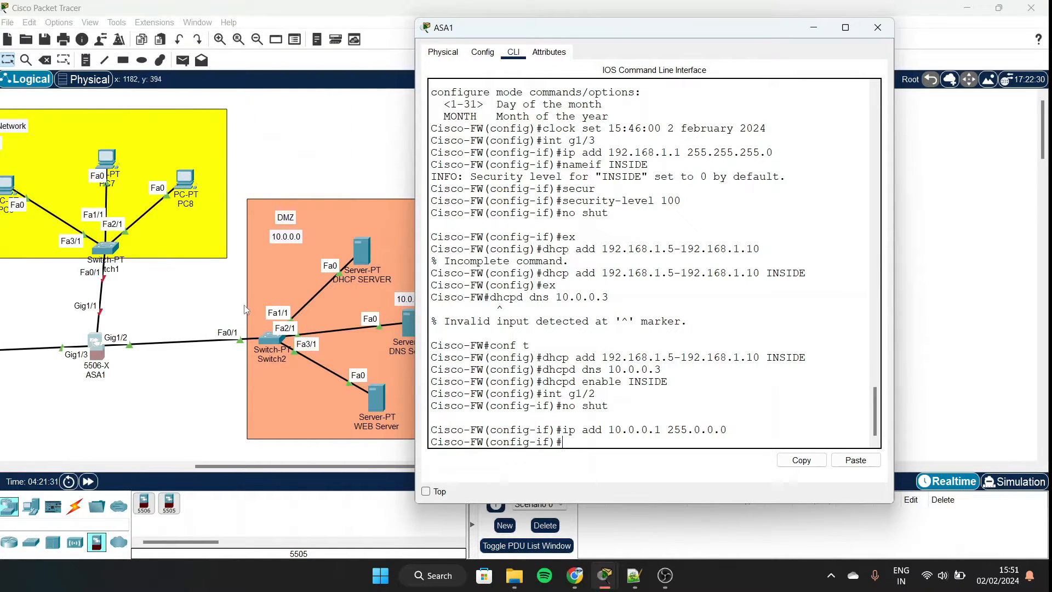
scroll(245, 305, "right", 1)
scroll(267, 241, "right", 1)
scroll(268, 241, "right", 1)
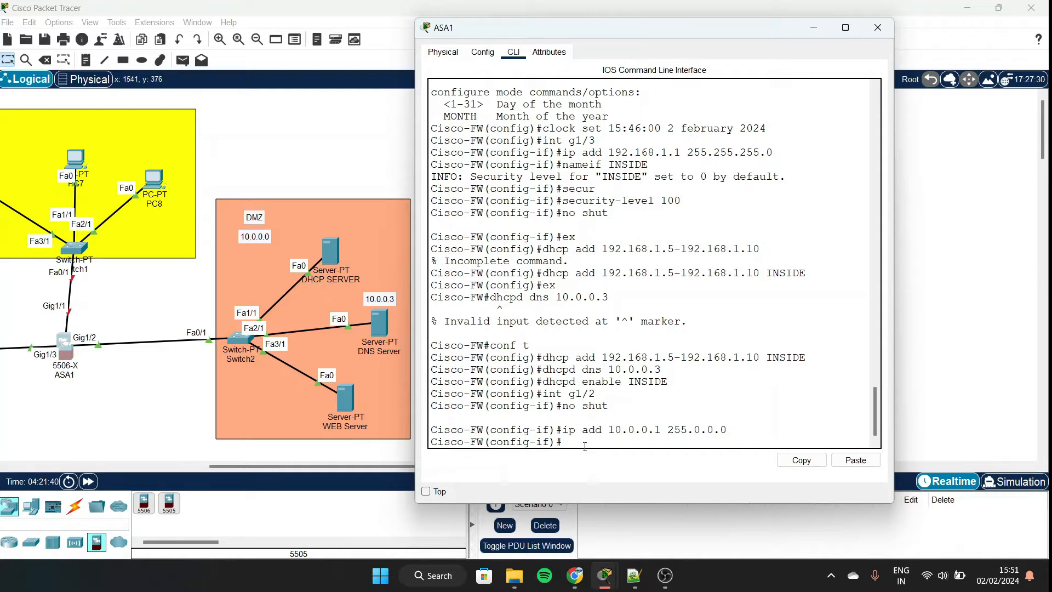
type("nameif DMZ")
Name interface g1/2 DMZ and highlight the resulting security-level info message.
key("Return")
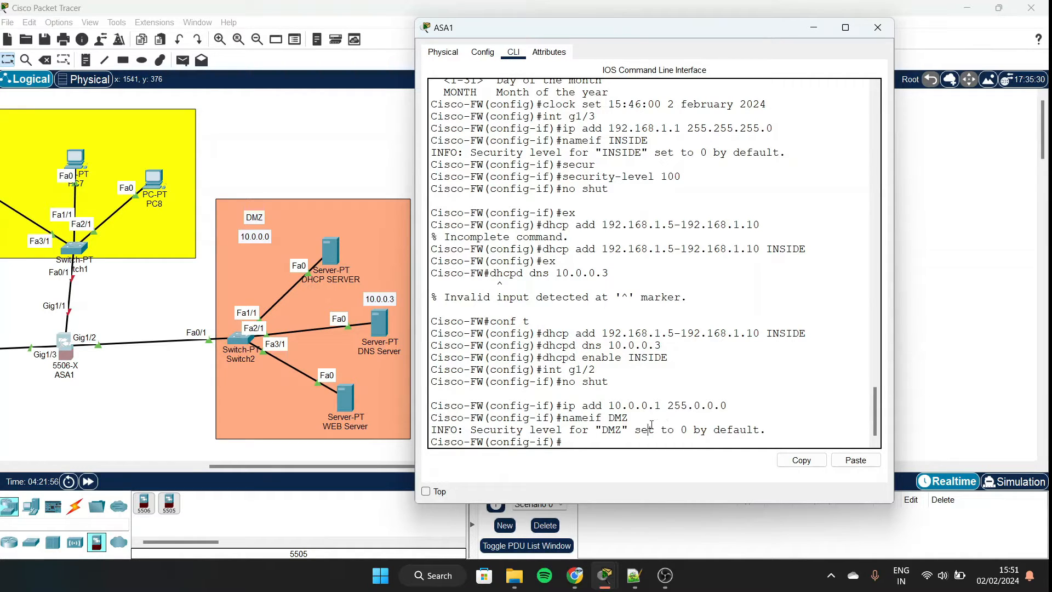
left_click_drag(650, 426, 769, 437)
left_click(770, 436)
scroll(247, 367, "left", 5)
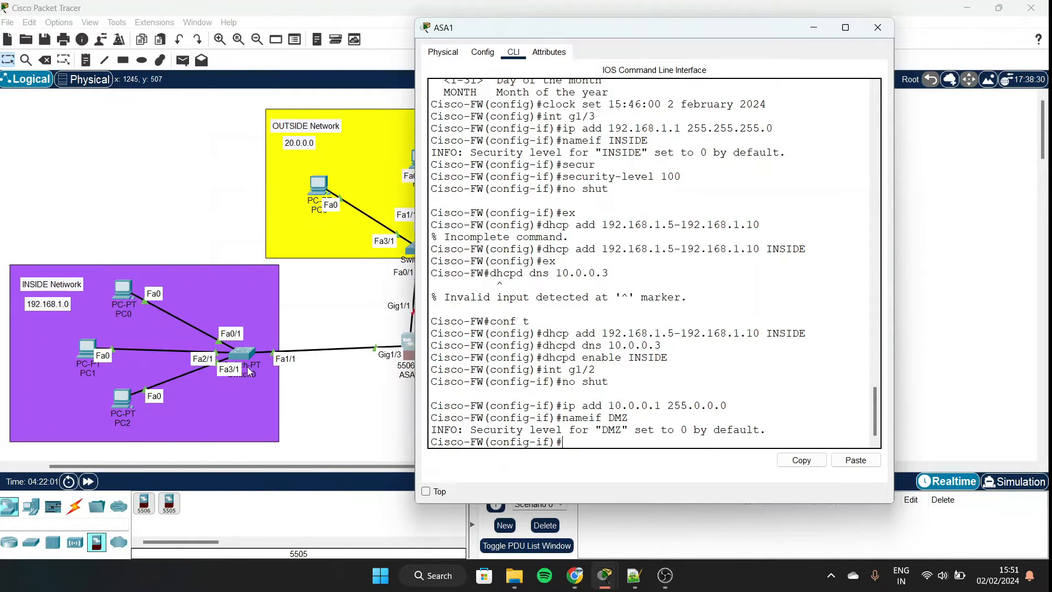
scroll(130, 323, "right", 5)
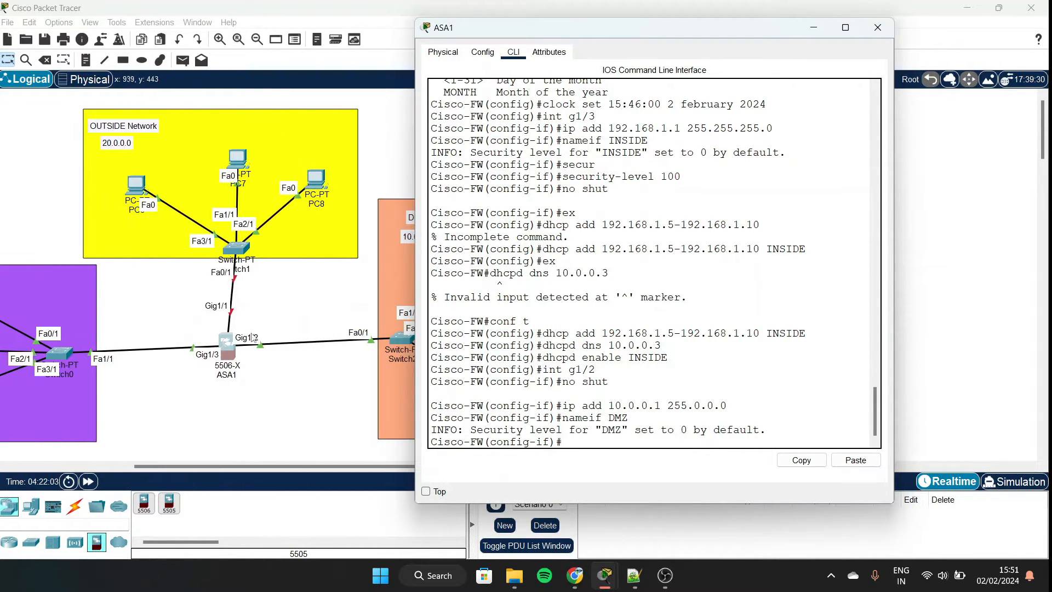
scroll(374, 353, "right", 2)
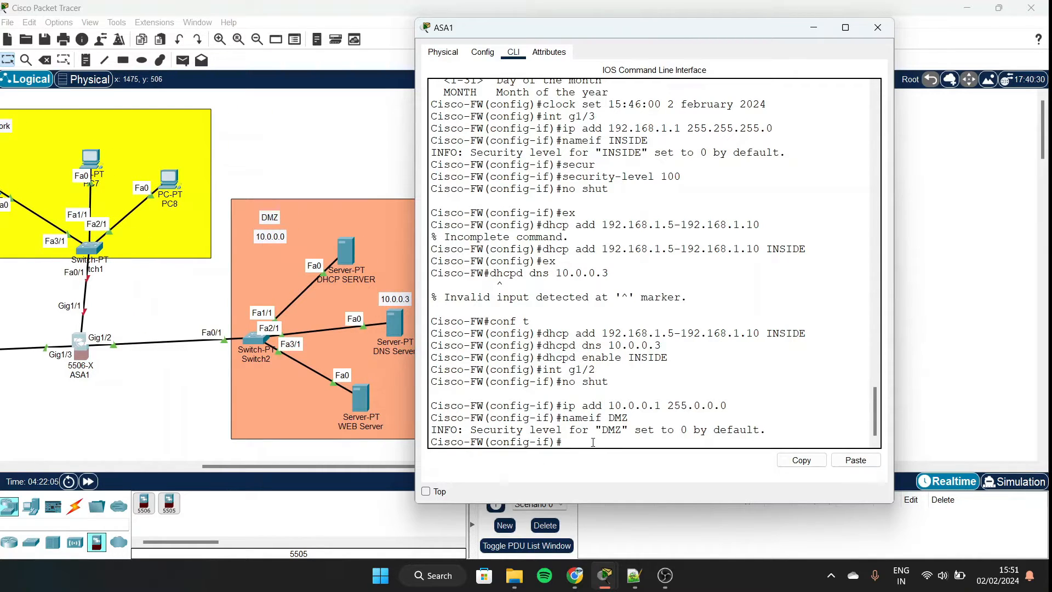
Set the DMZ security level to 70 and exit back to global configuration.
type("sec")
key("Tab")
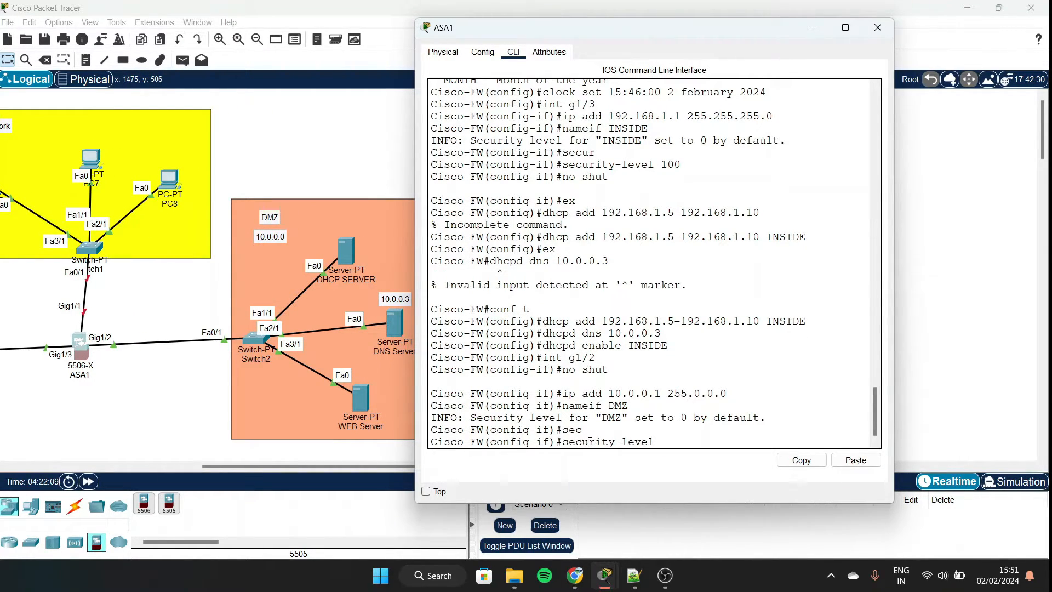
type("70")
key("Return")
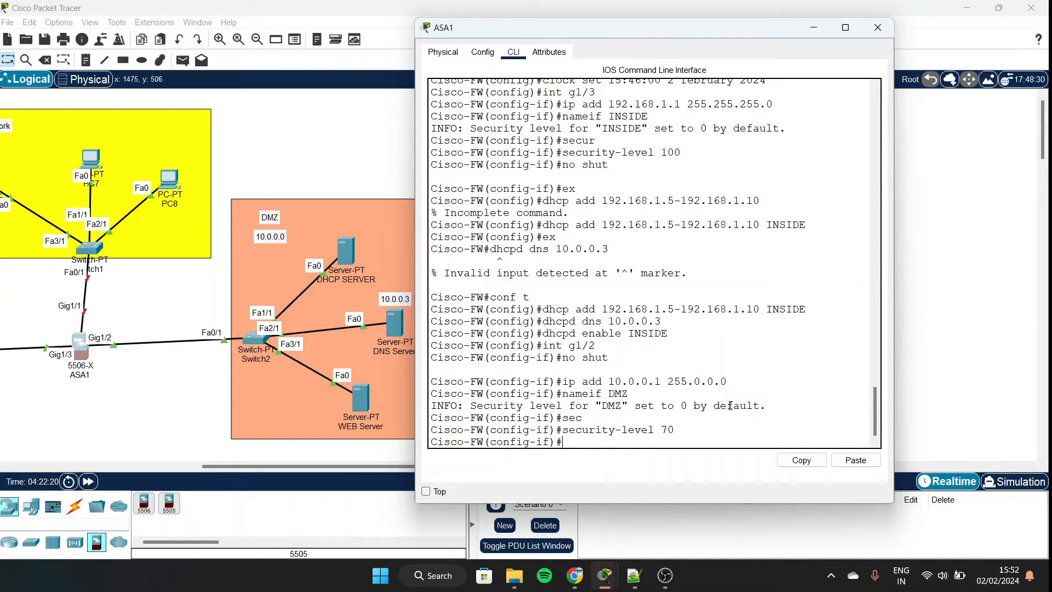
type("ex")
key("Return")
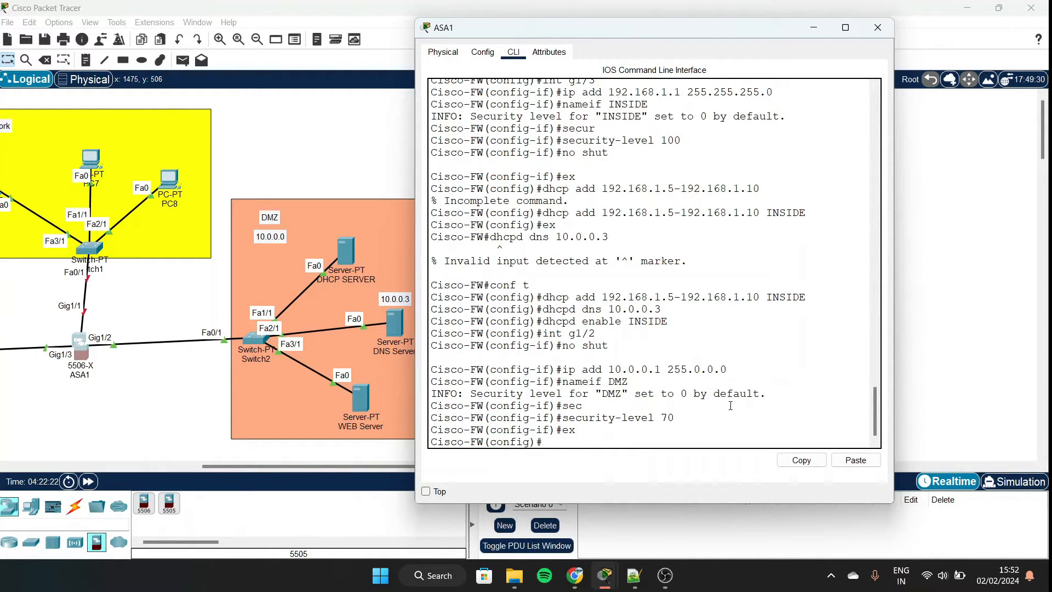
type("int")
scroll(281, 216, "left", 3)
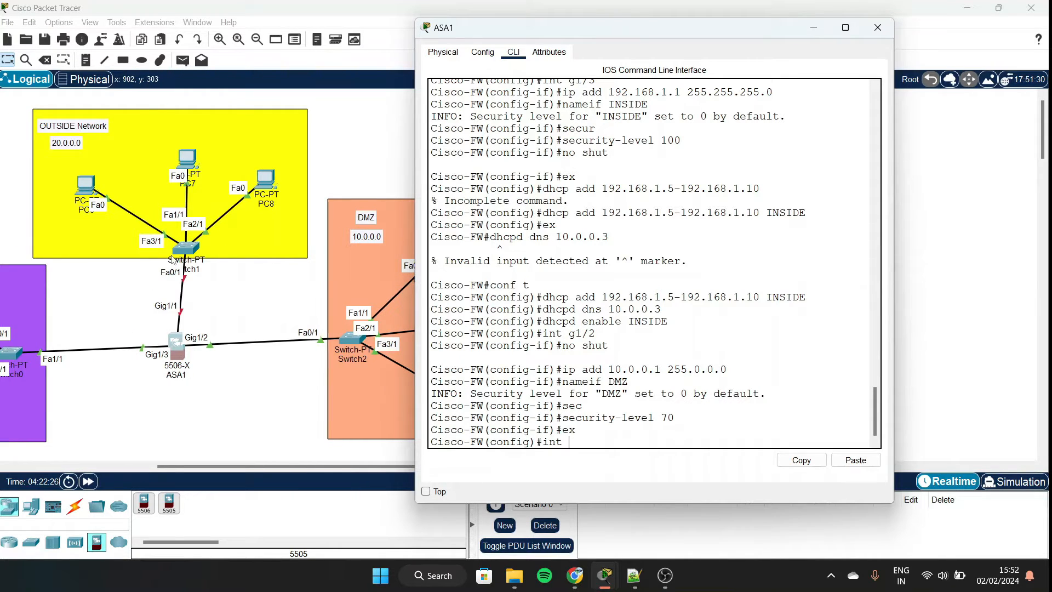
scroll(172, 261, "left", 1)
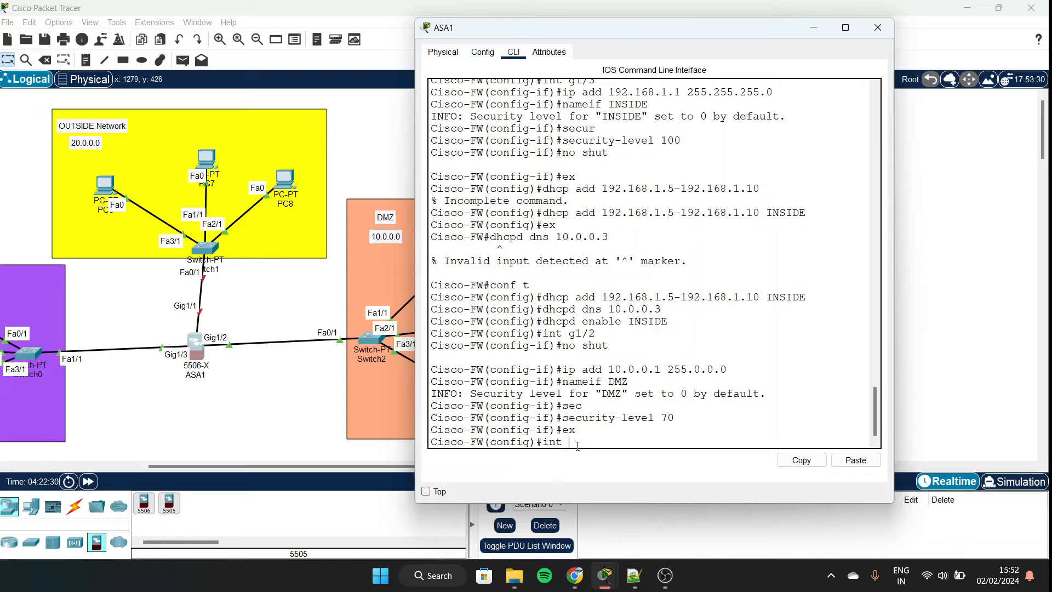
Enable interface g1/1 and assign it 20.0.0.1 255.0.0.0.
type("g")
type("1/1")
key("Return")
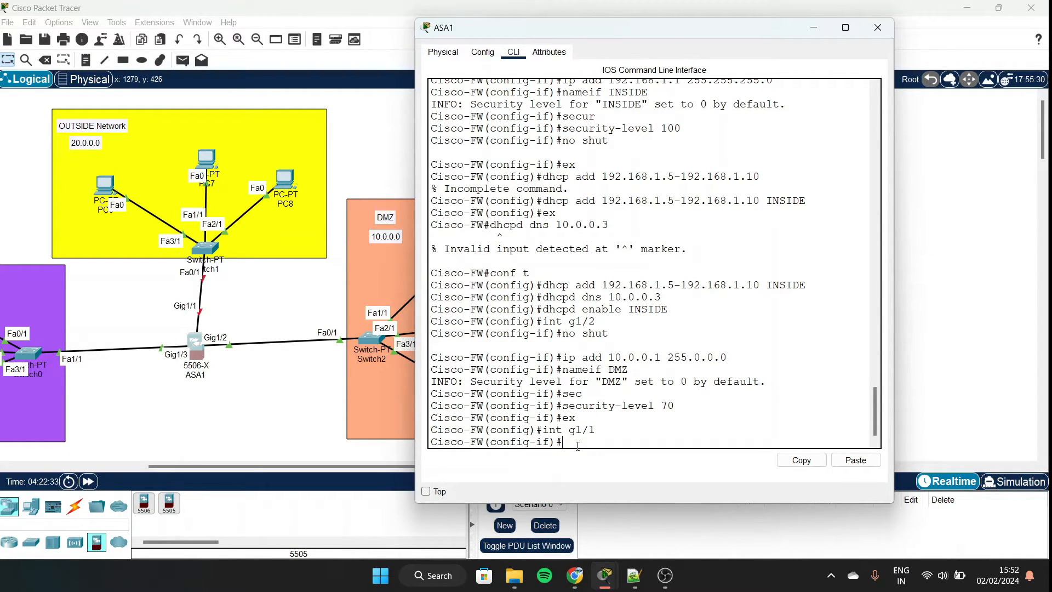
type("no shut")
key("Return")
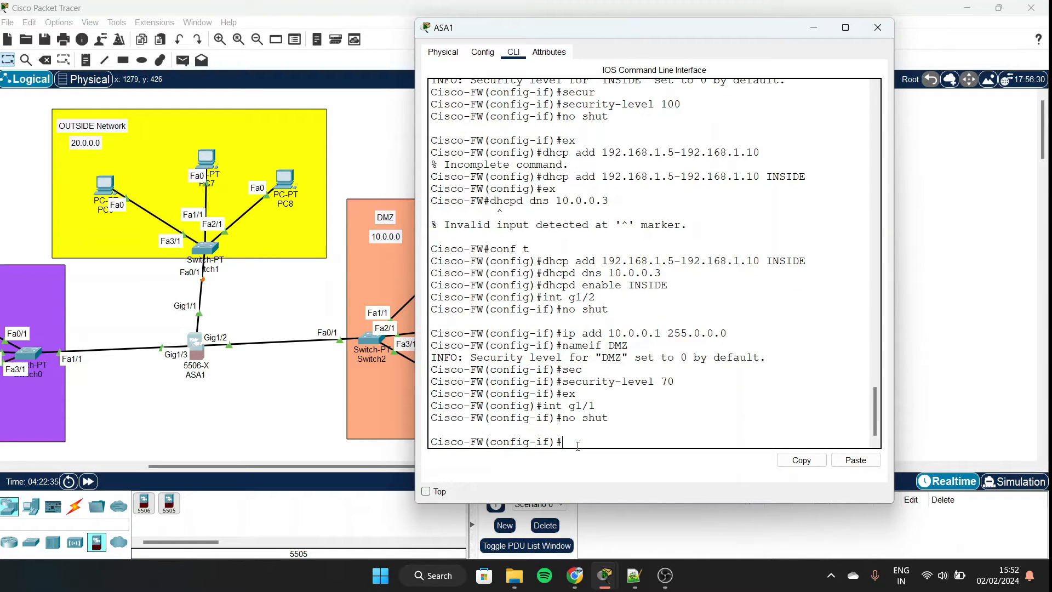
type("ip add")
type(" 20..")
type("0.0.0")
key("BackSpace")
type("1 255.0.0.0")
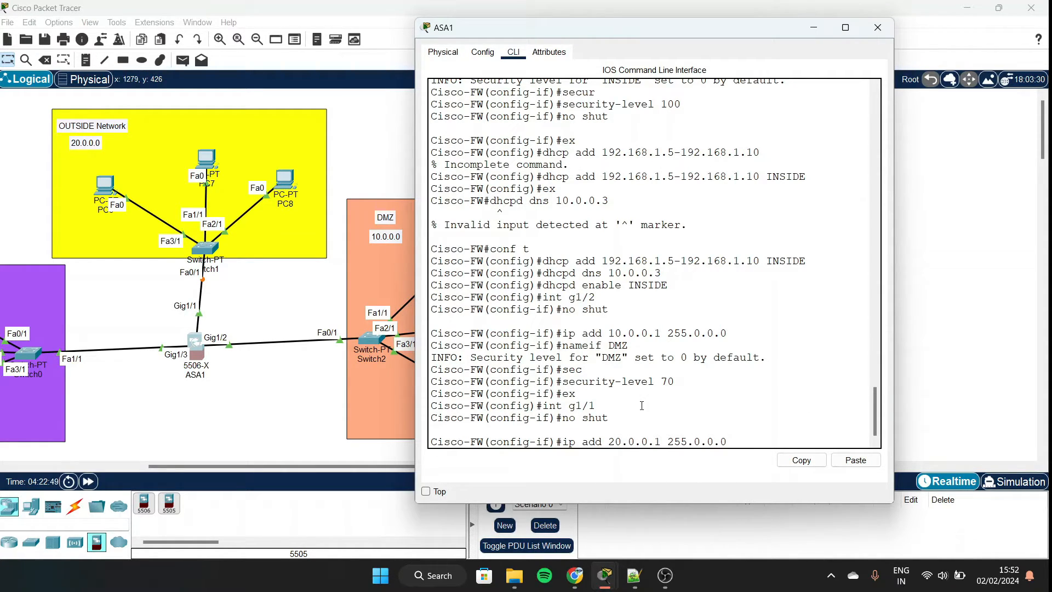
key("Return")
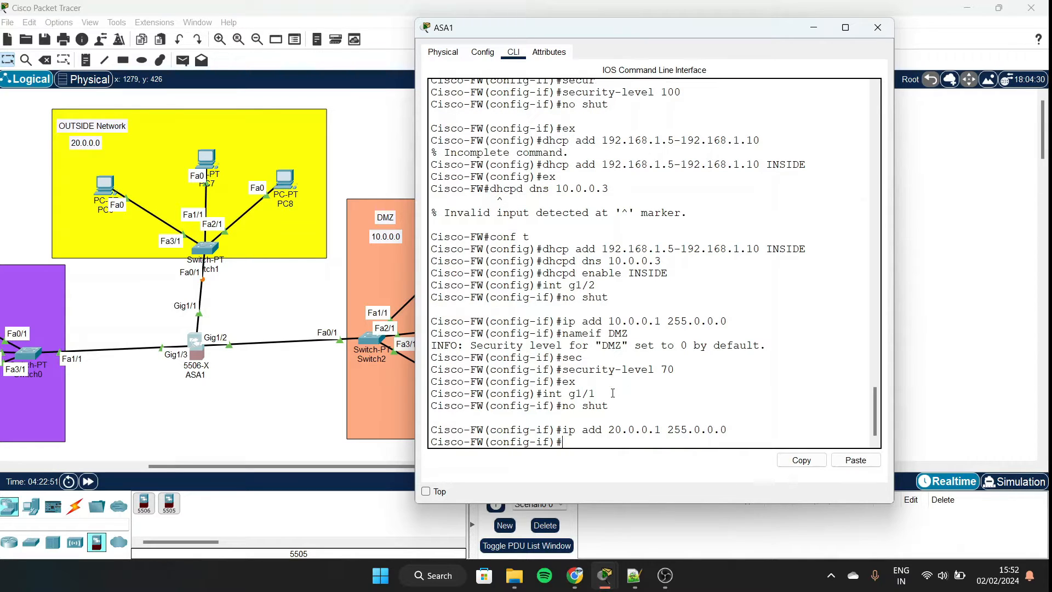
Name interface g1/1 OUTSIDE with security level 0.
type("nameif OUTSIDE")
key("Return")
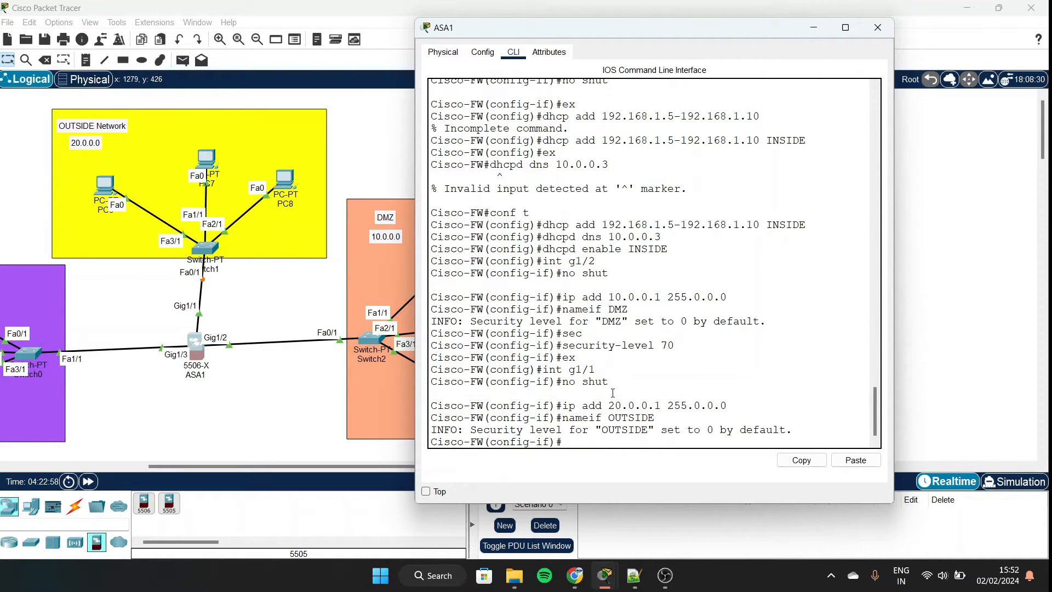
type("sec")
key("Tab")
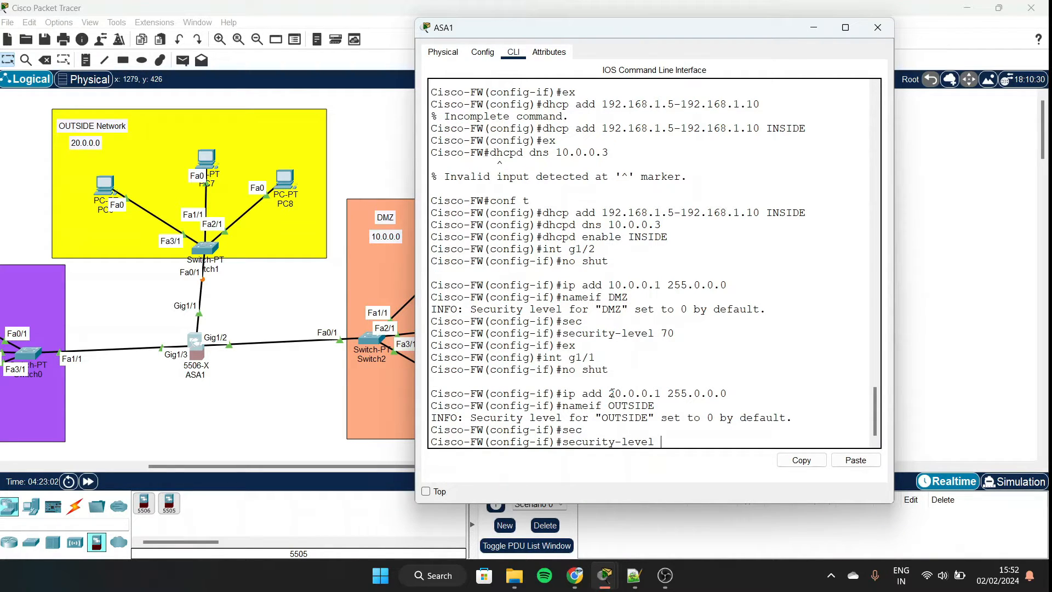
type("0")
key("Return")
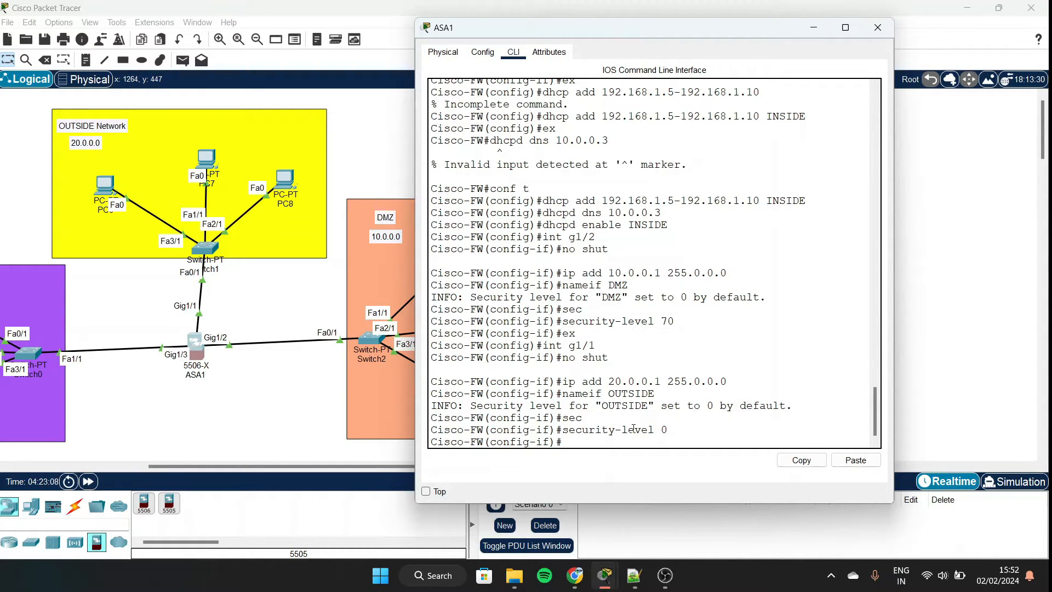
Enter the wr mem save command.
type("wr")
key("BackSpace")
key("BackSpace")
scroll(642, 394, "up", 1)
scroll(645, 356, "down", 1)
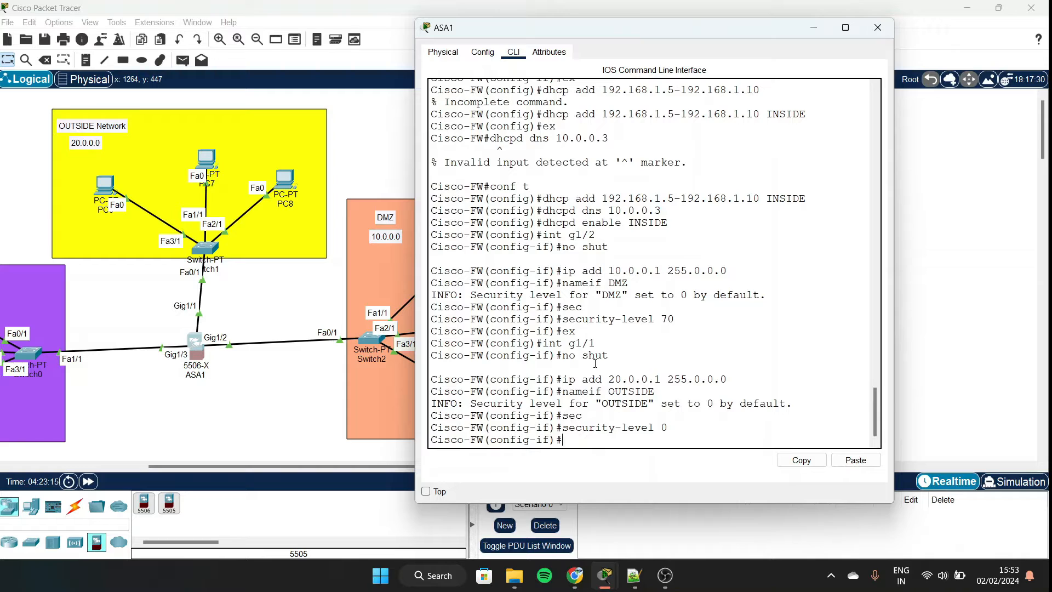
type("wr mem")
Save the configuration with wr mem, exit interface mode, and run sh start.
key("Return")
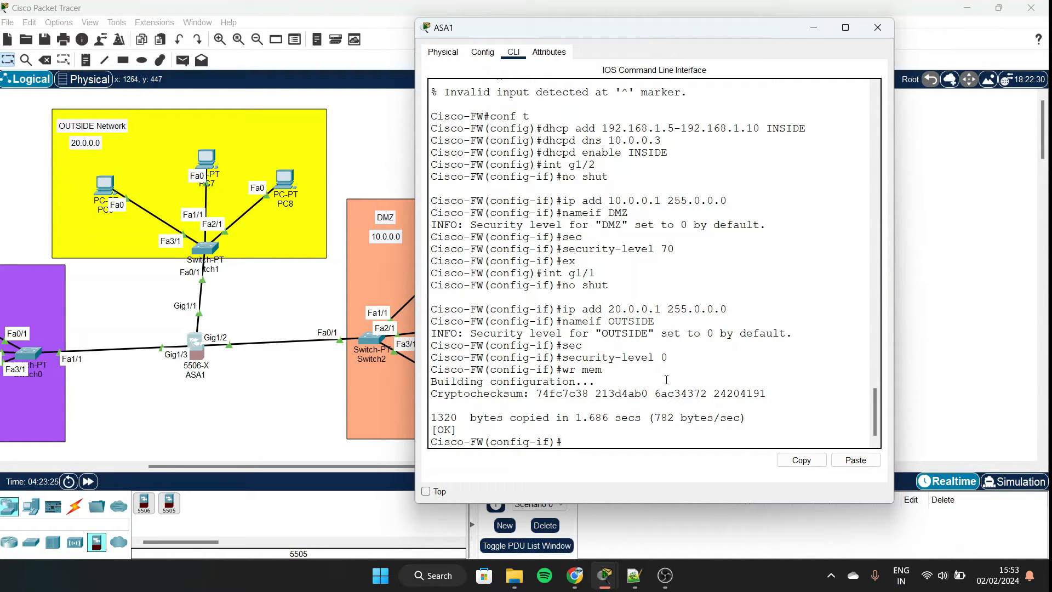
type("s")
key("BackSpace")
type("s")
key("BackSpace")
type("ex")
key("Return")
type("sco-FW(config)#s")
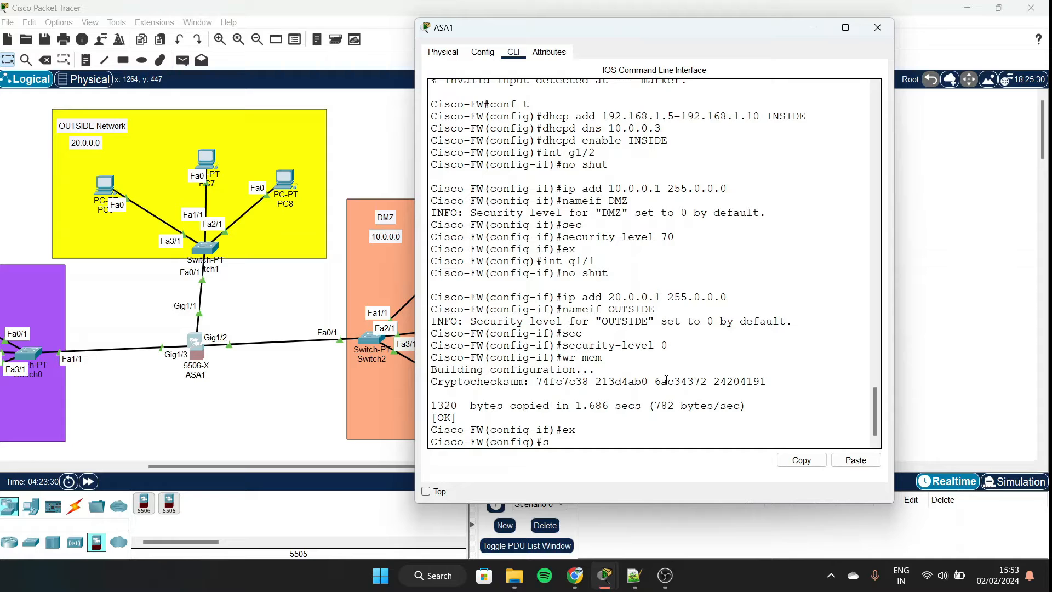
type("h start")
key("Return")
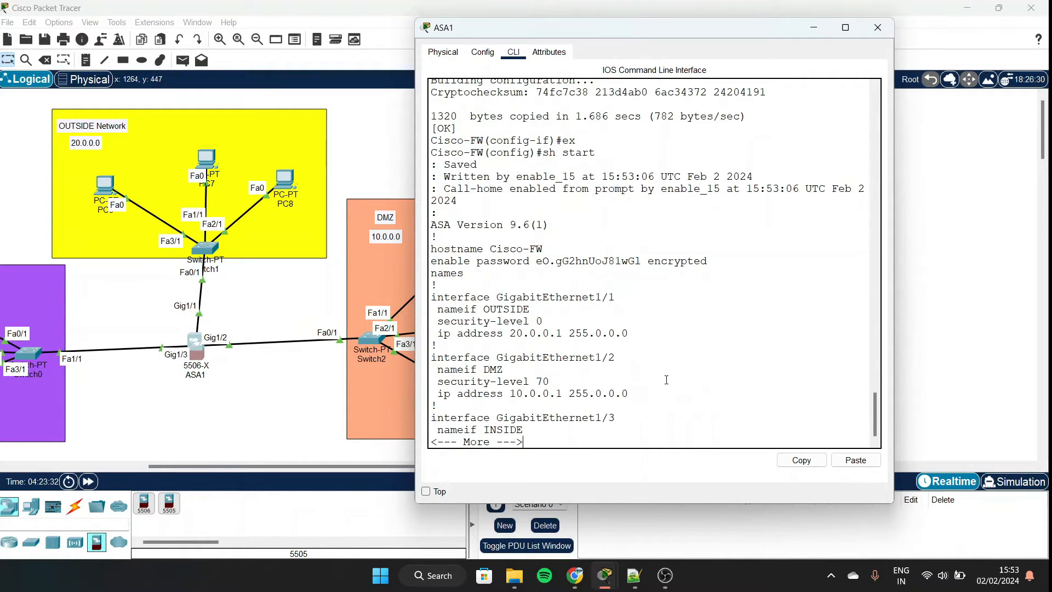
Review the startup configuration, highlighting the Saved confirmation and paging further.
scroll(635, 269, "up", 1)
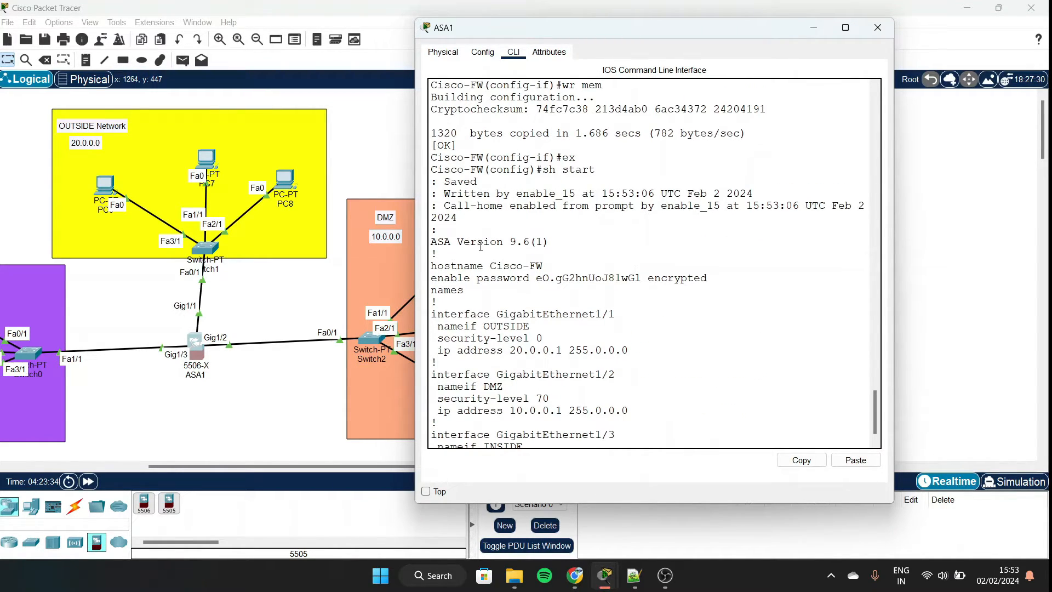
scroll(481, 246, "up", 3)
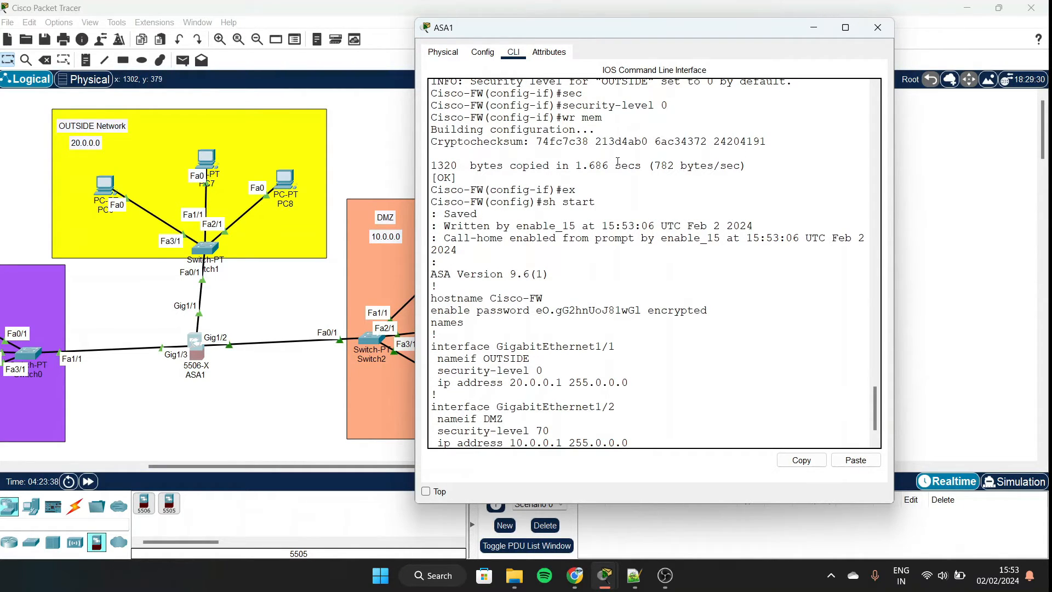
scroll(617, 161, "up", 3)
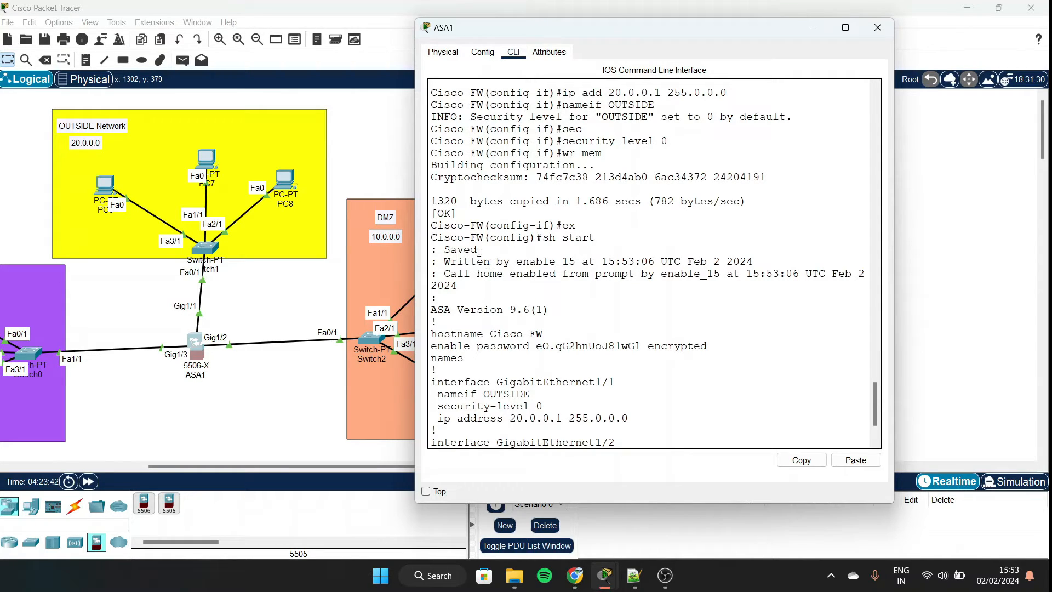
left_click_drag(445, 248, 477, 250)
left_click_drag(555, 153, 602, 153)
scroll(539, 223, "down", 3)
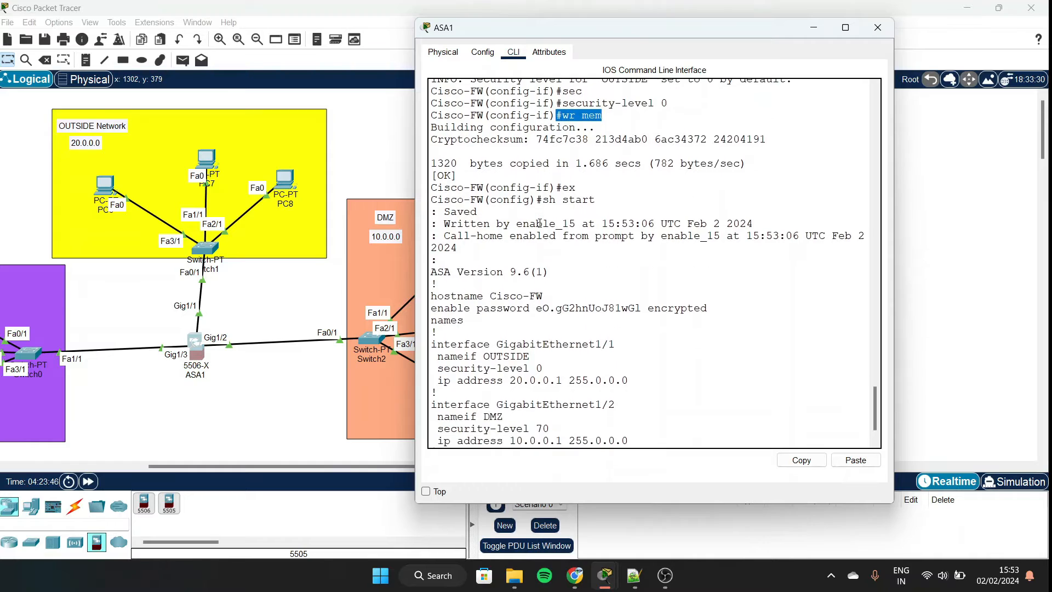
scroll(517, 265, "down", 2)
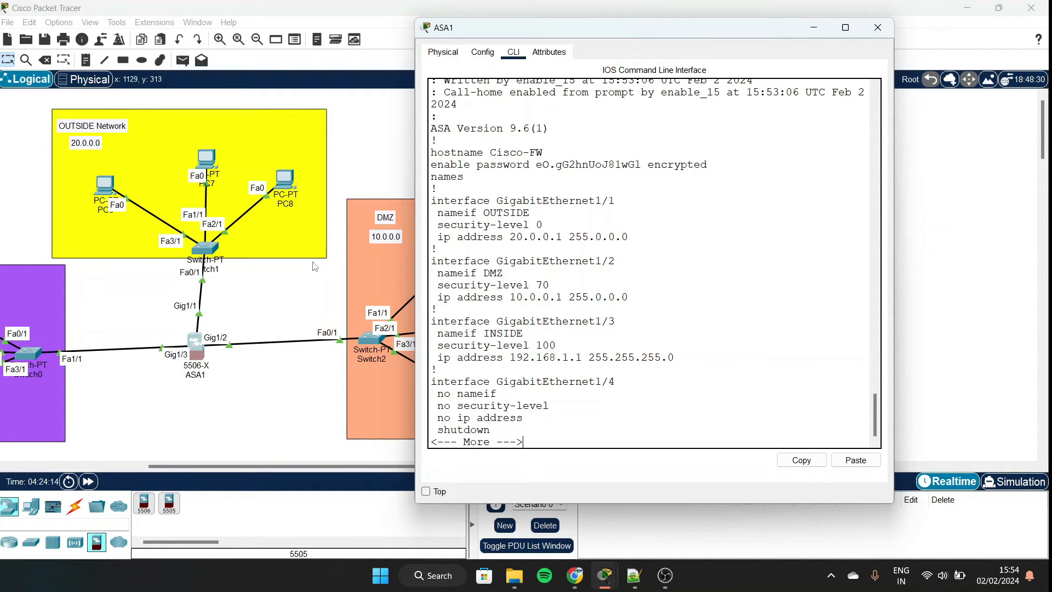
scroll(261, 284, "left", 3)
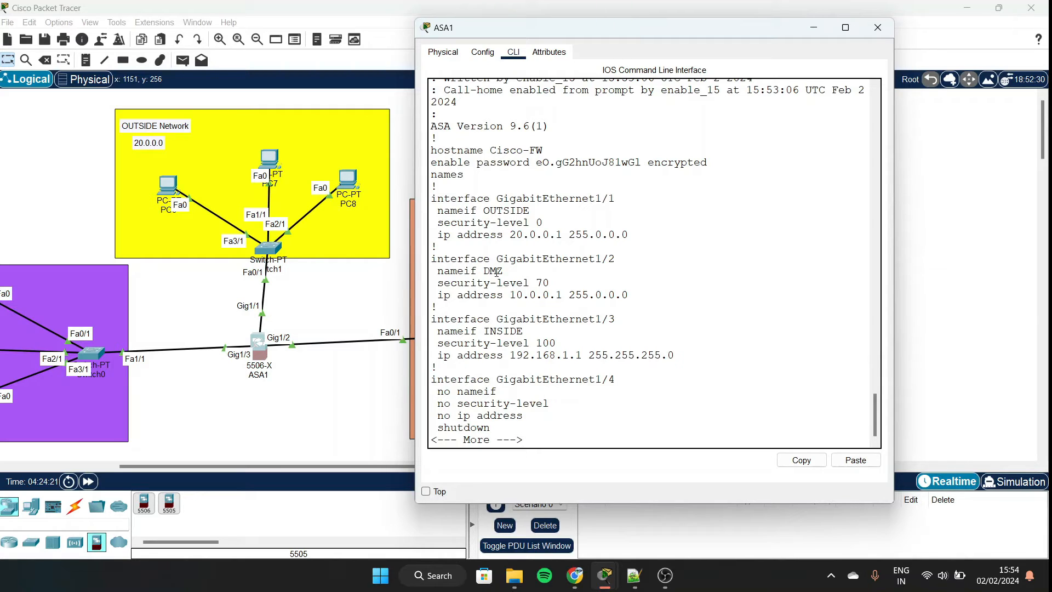
scroll(303, 340, "right", 5)
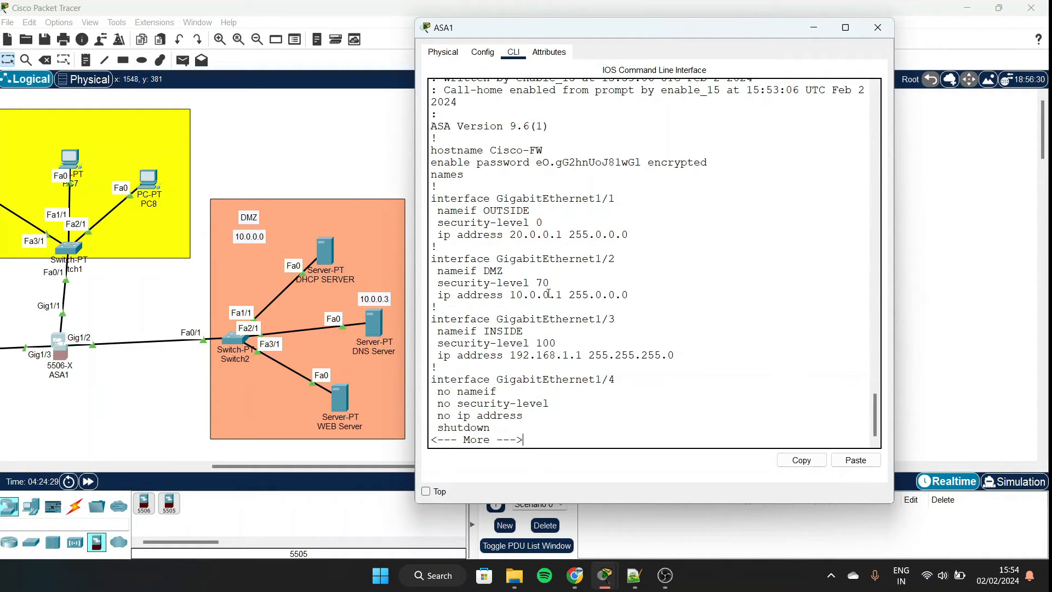
key("Return")
key("Return")
key("Return")
key("Return")
key("Return")
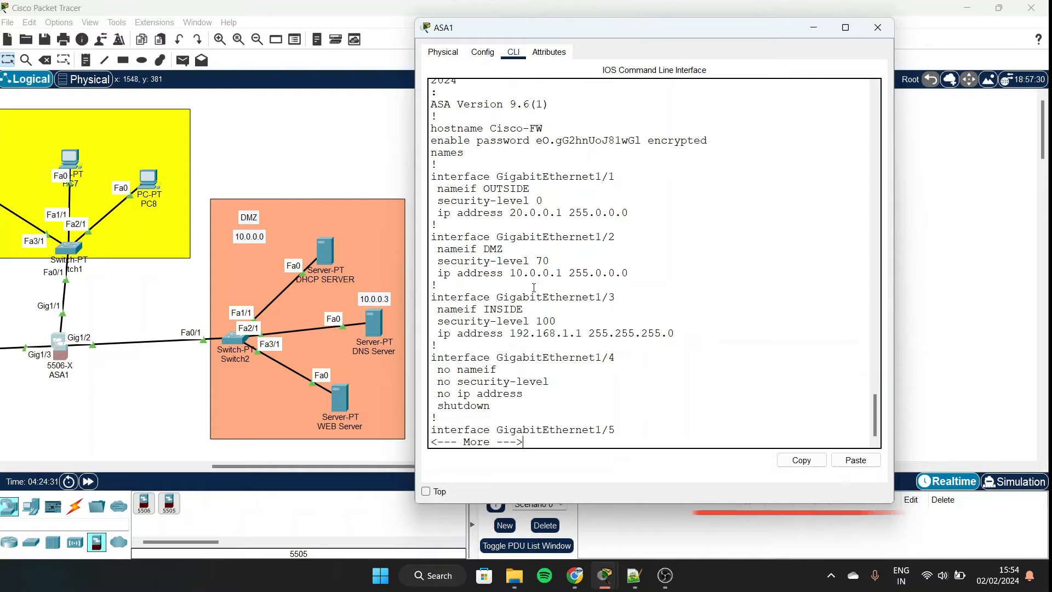
key("Return")
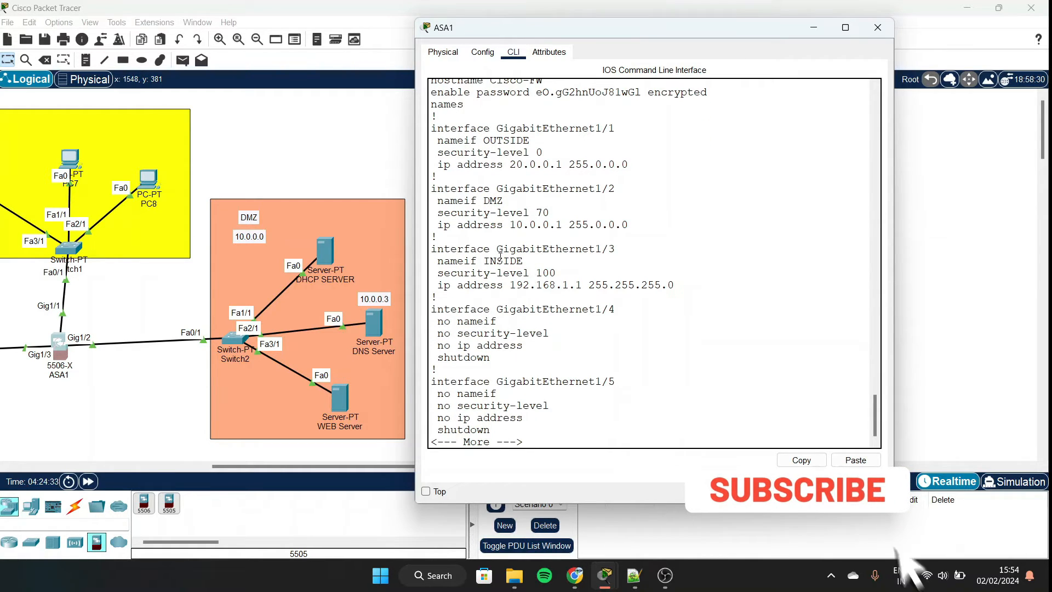
scroll(180, 270, "left", 5)
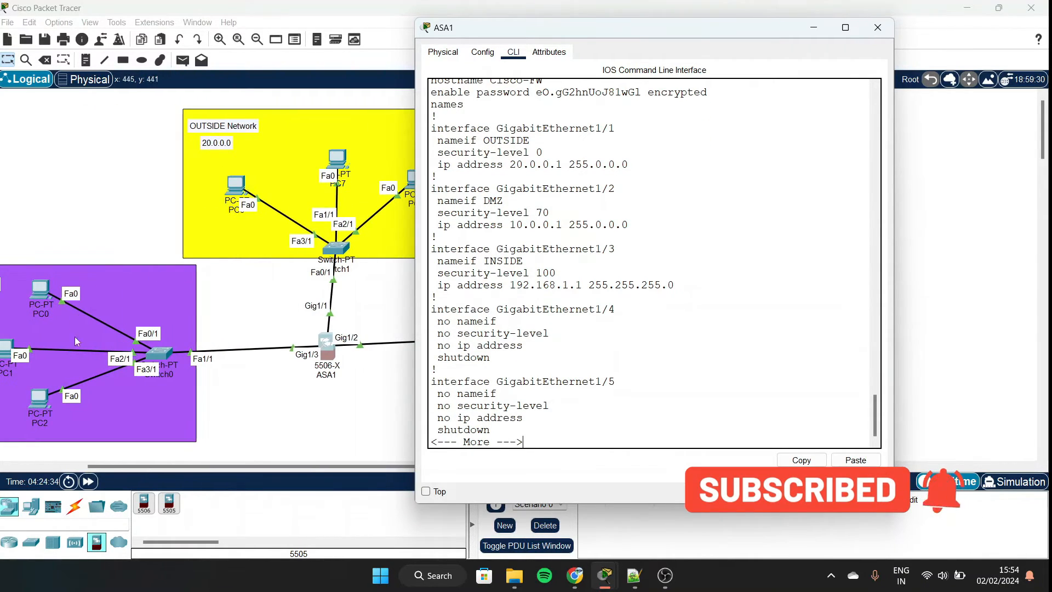
scroll(134, 335, "left", 1)
scroll(131, 329, "right", 3)
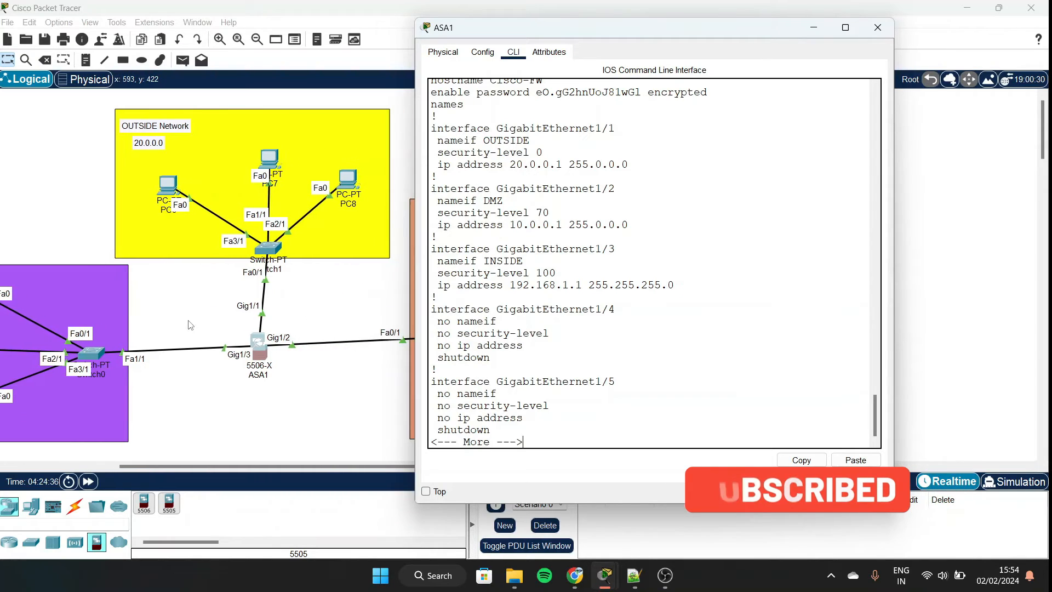
scroll(129, 323, "left", 7)
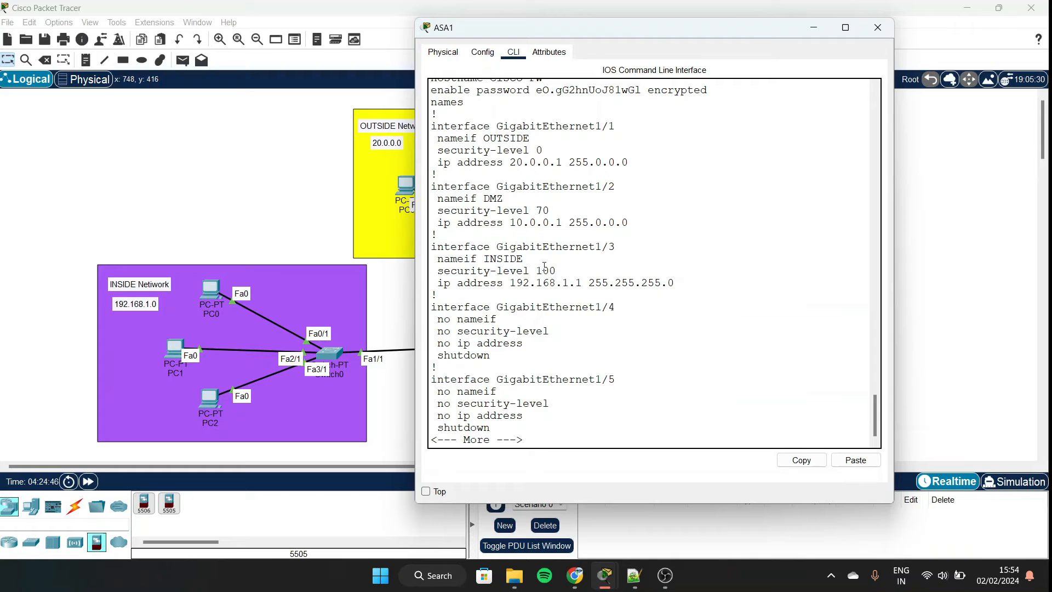
Page through the configuration and highlight the admin username and password line.
key("Return")
key("Return")
key("Return")
key("Return")
key("Return")
key("Return")
key("Return")
key("Return")
key("Return")
key("Return")
key("Return")
key("Return")
key("Return")
key("Return")
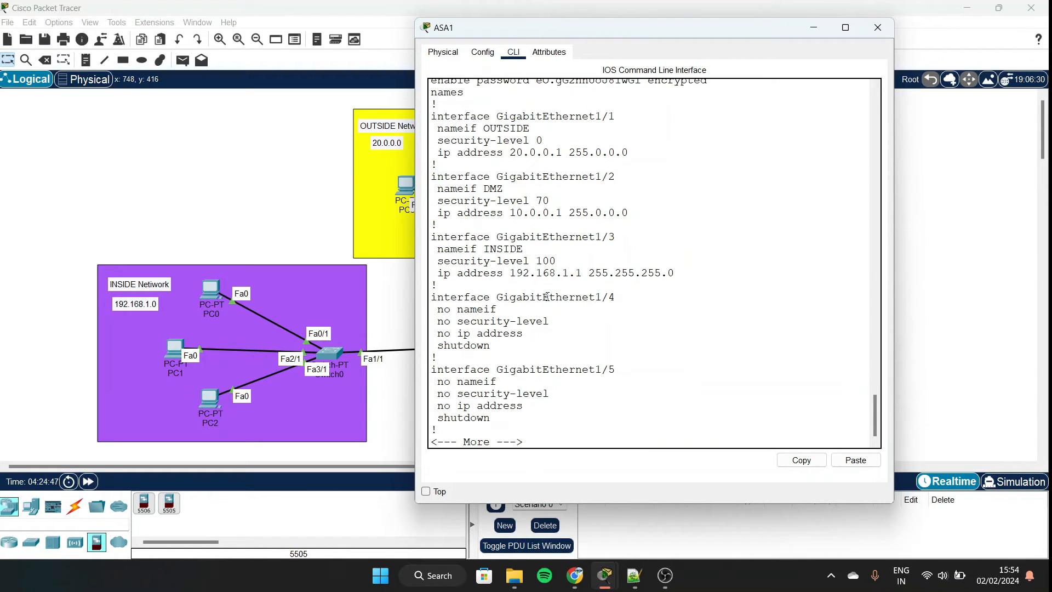
key("Return")
key("Return")
key("Return")
key("Return")
key("Return")
key("Return")
key("Return")
key("Return")
key("Return")
key("Return")
key("Return")
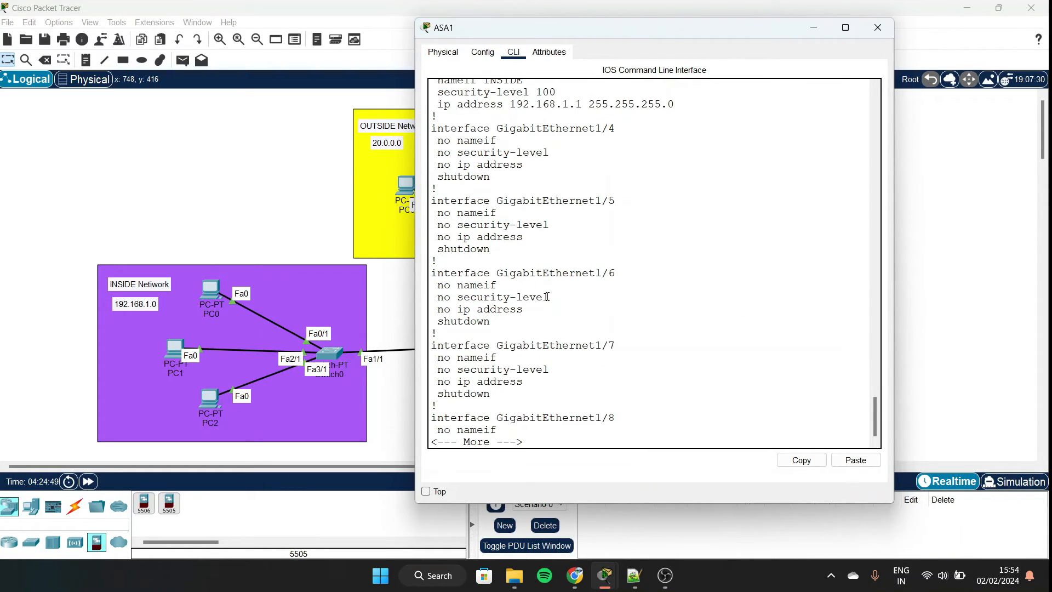
key("Return")
key("Return")
key("Return")
key("Return")
key("Return")
key("Return")
key("Return")
key("Return")
key("Return")
key("Return")
key("Return")
key("Return")
key("Return")
key("Return")
key("Return")
key("Return")
key("Return")
key("Return")
key("Return")
key("Return")
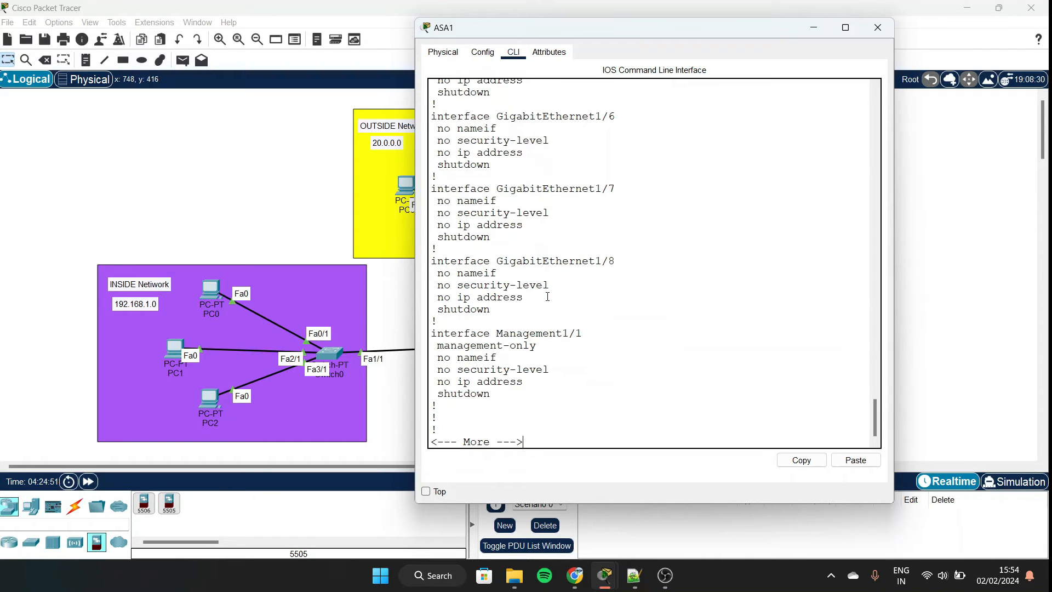
key("Return")
key("Return")
key("Return")
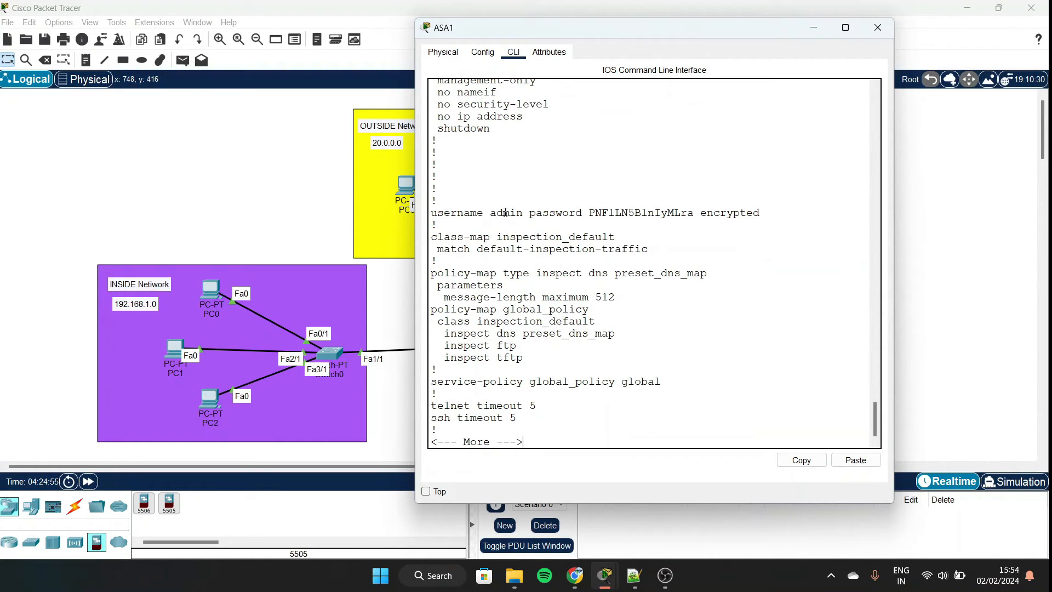
left_click_drag(490, 213, 526, 213)
left_click(525, 212)
left_click_drag(589, 209, 699, 206)
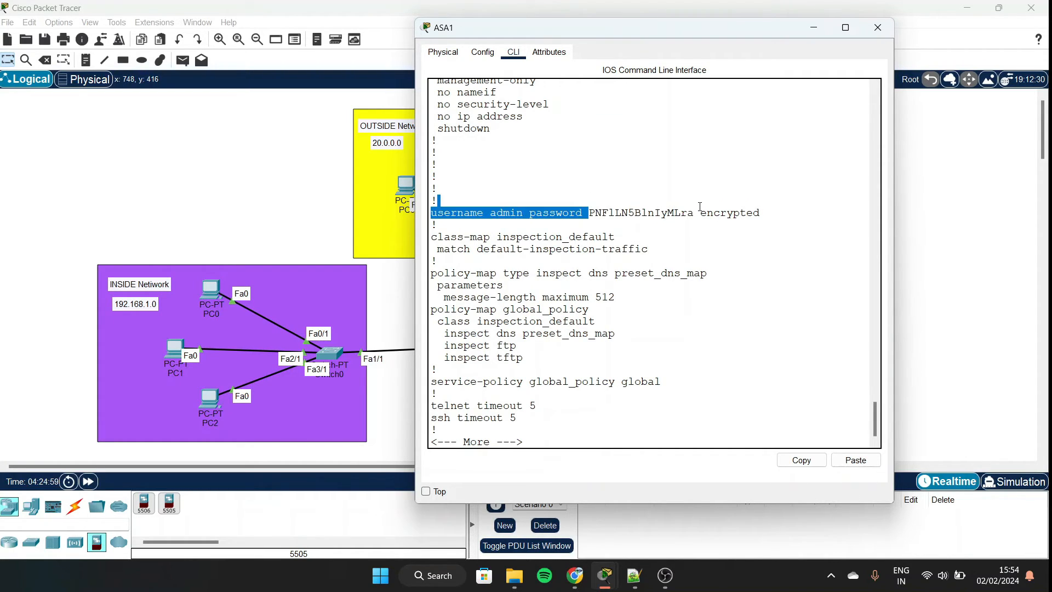
left_click(699, 221)
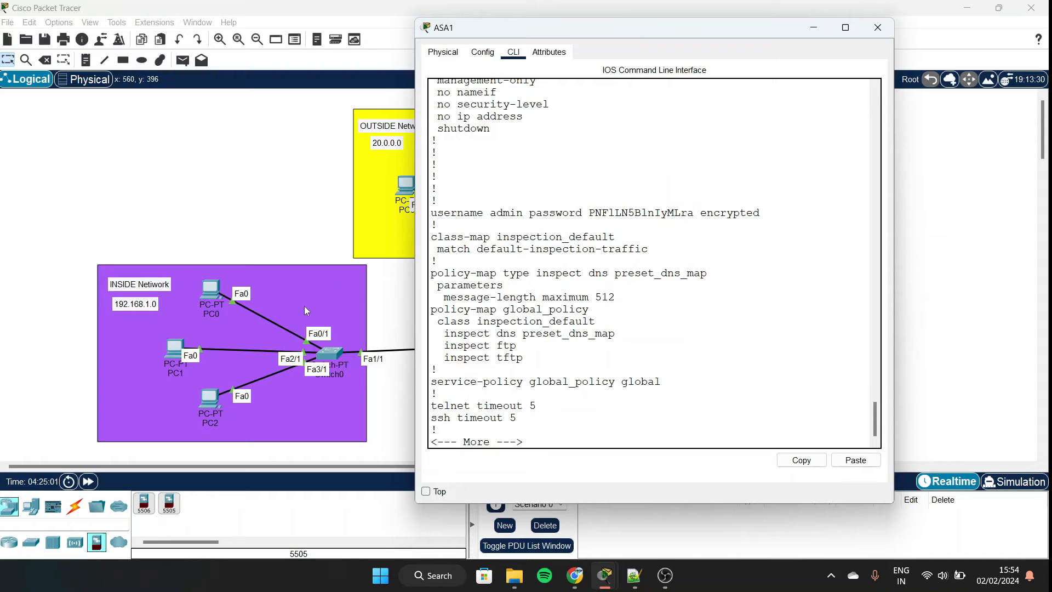
Page to the end, highlighting the DHCP pool and dhcpd enable INSIDE lines.
scroll(304, 306, "right", 3)
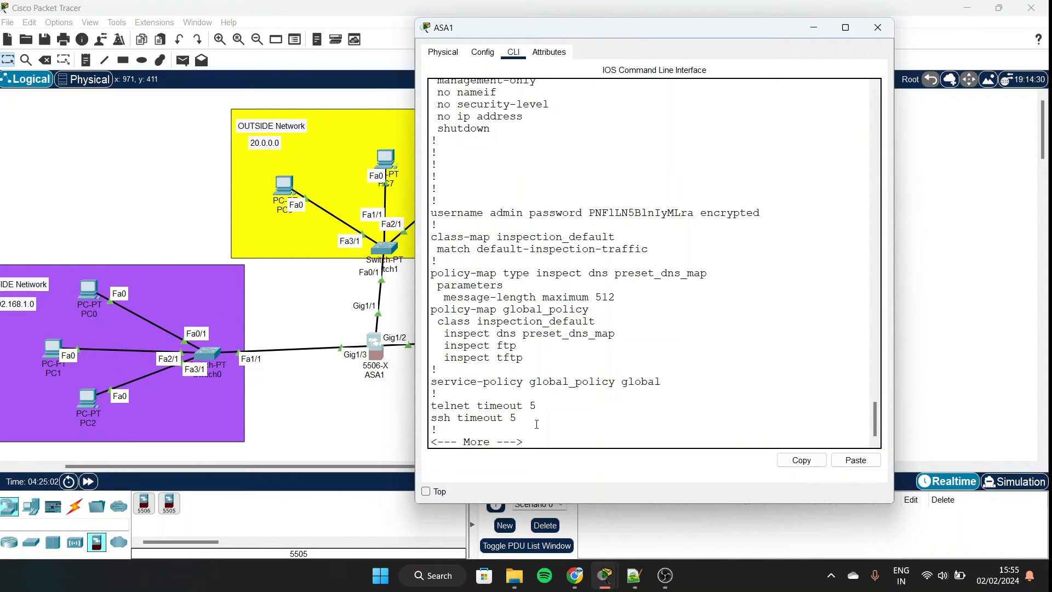
key("Return")
key("Return")
key("Return")
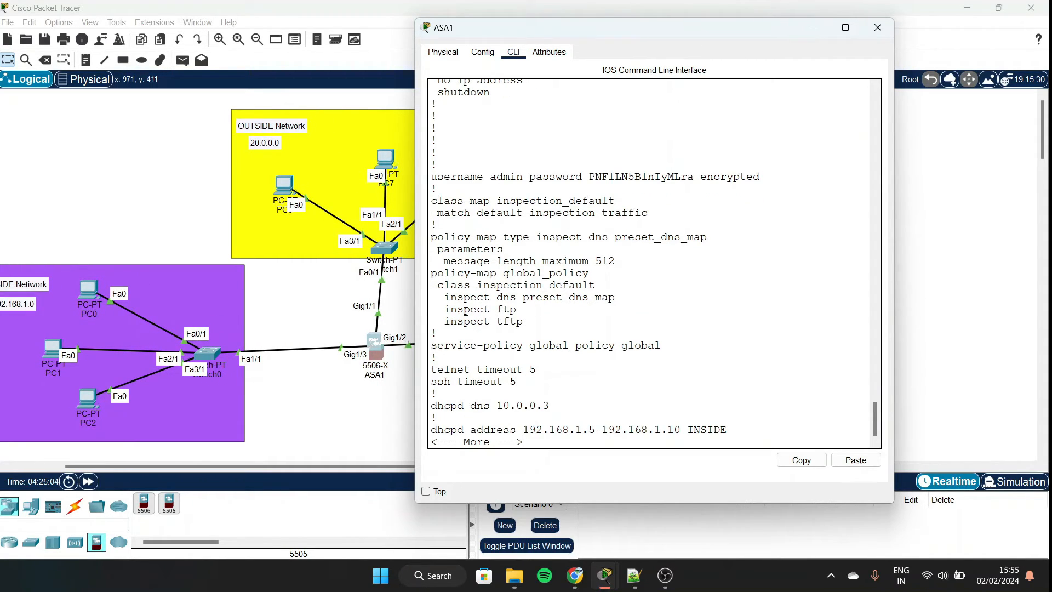
scroll(574, 387, "down", 1)
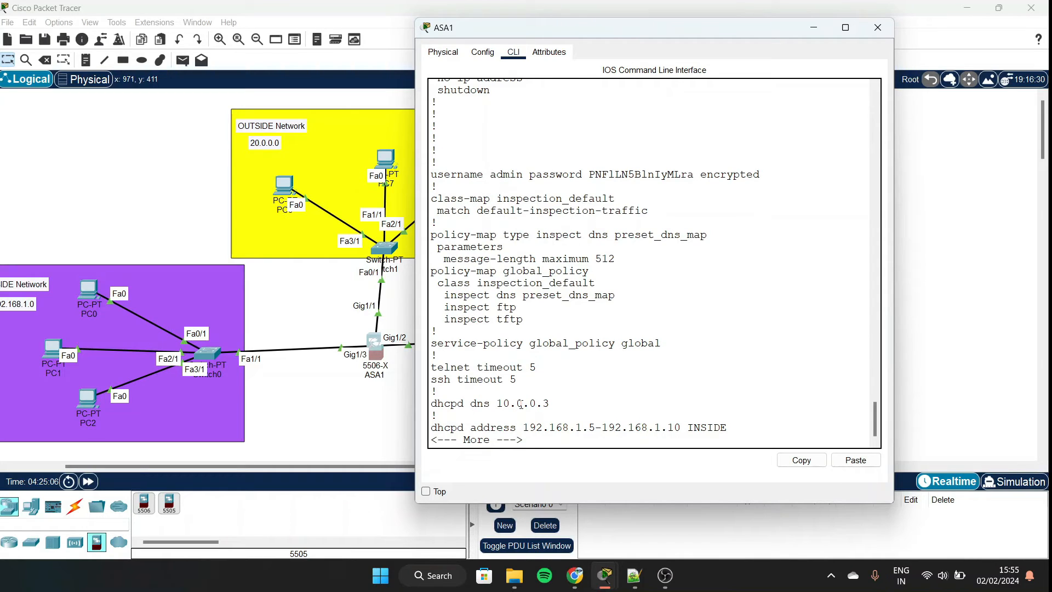
key("Return")
key("Return")
key("Return")
key("Return")
key("Return")
key("Return")
key("Return")
key("Return")
key("Return")
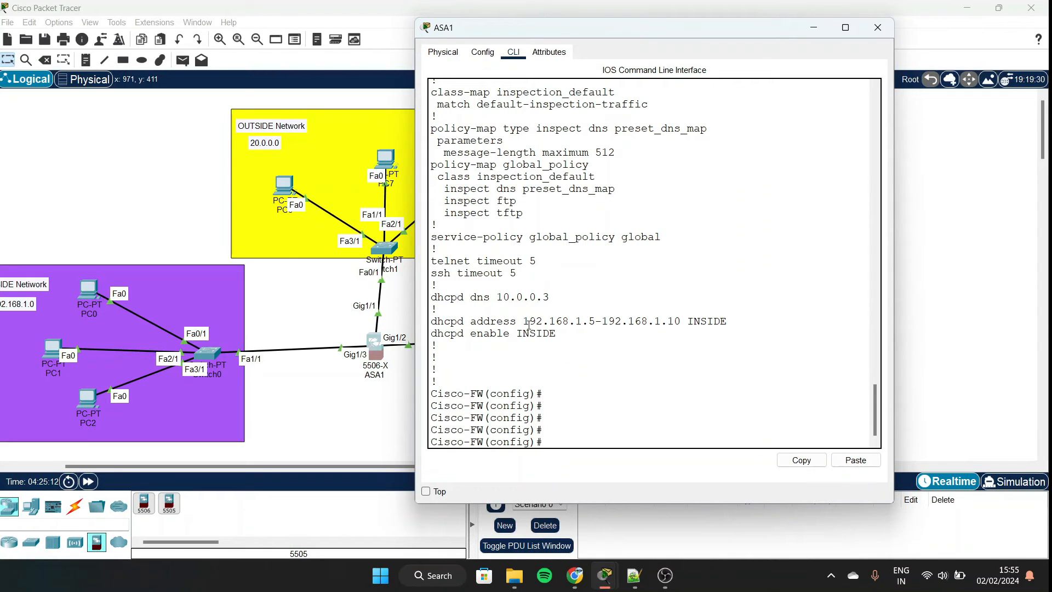
left_click_drag(521, 314, 723, 321)
left_click(623, 317)
left_click_drag(431, 332, 558, 333)
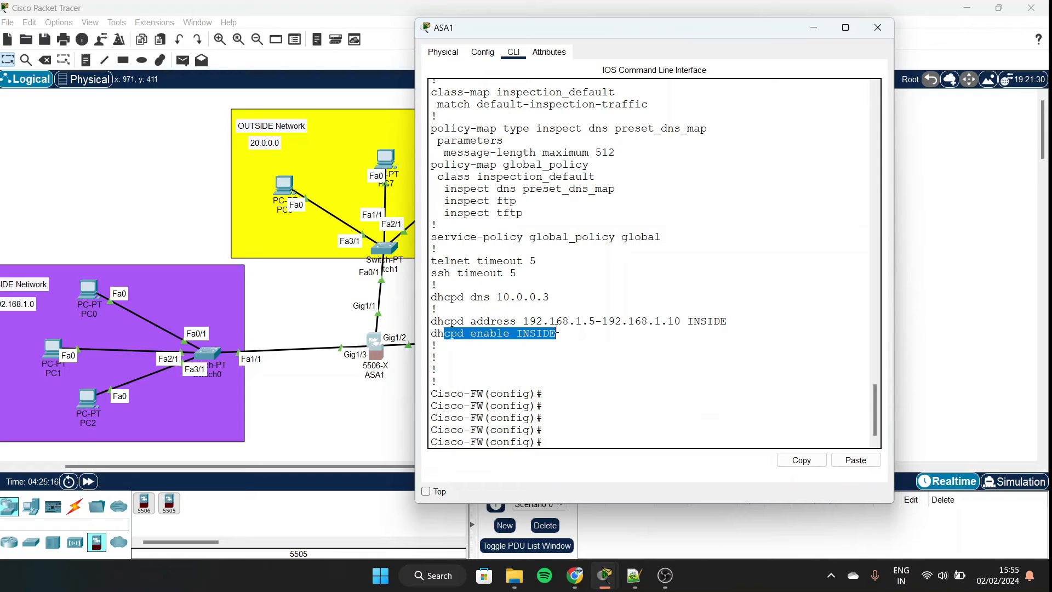
left_click(557, 332)
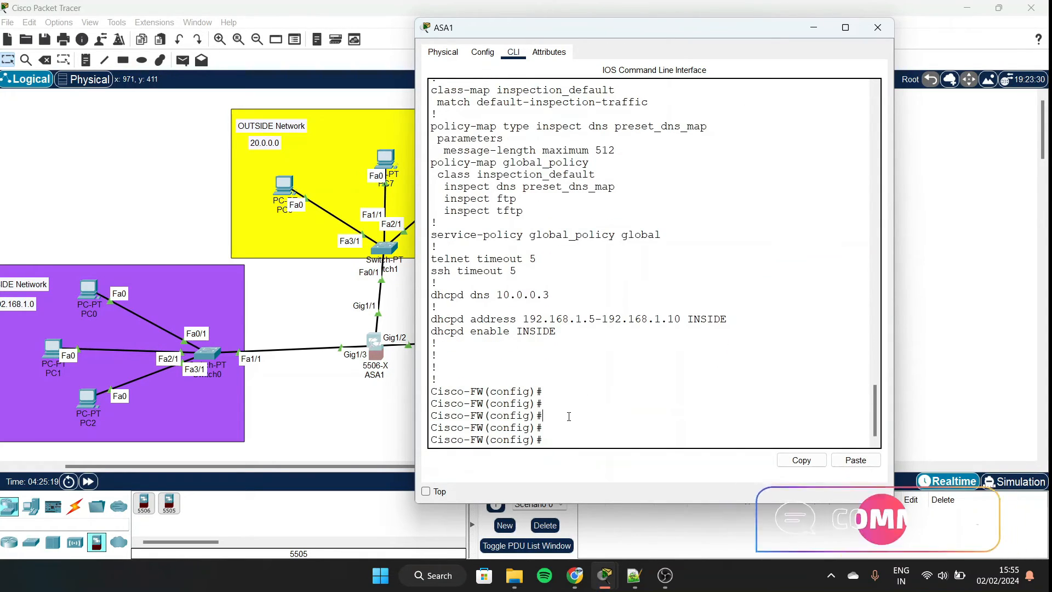
Leave configuration mode and run show running-config.
type("ex")
key("Return")
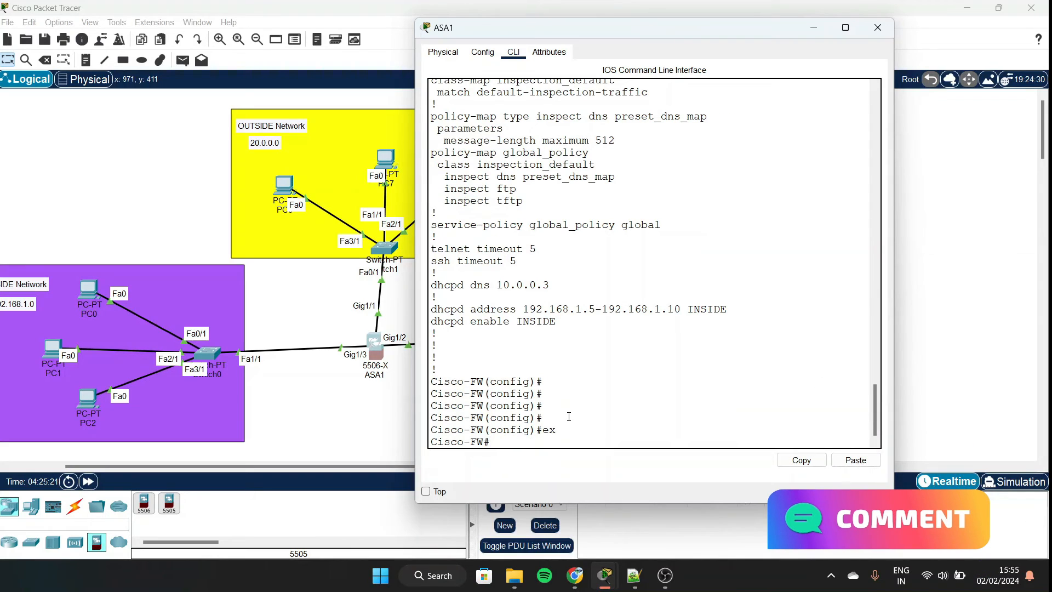
type("sh rubb")
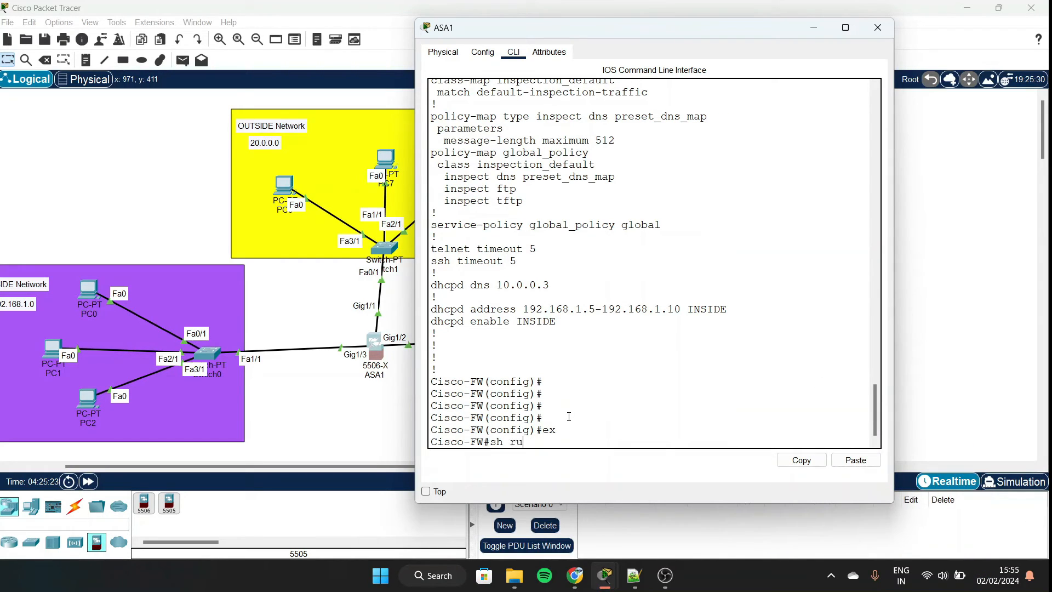
key("BackSpace")
key("BackSpace")
type("nnin")
key("Tab")
key("Return")
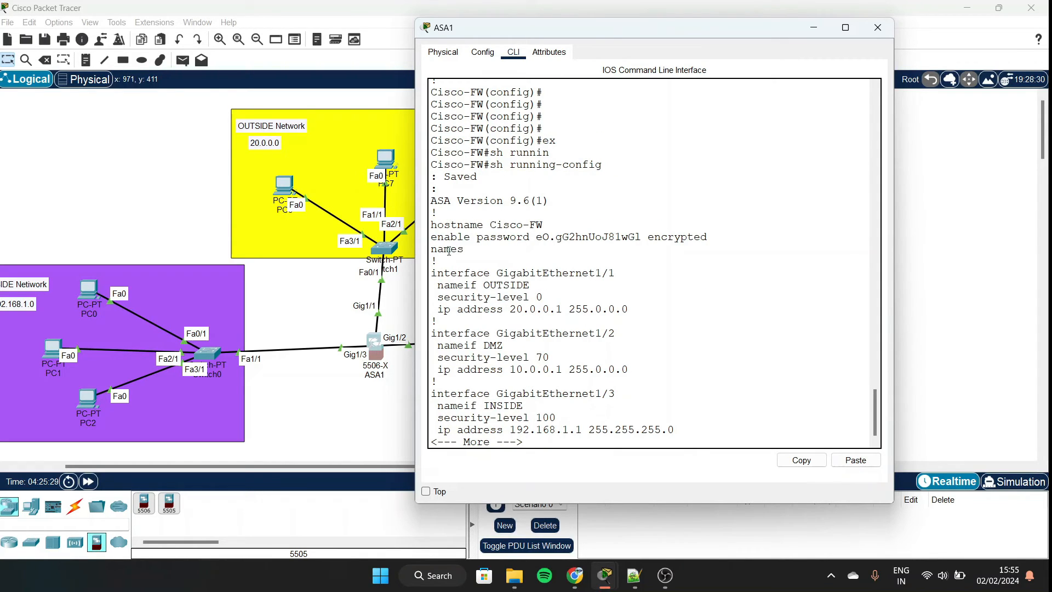
Page through the running-config interface sections to the DHCP DNS 10.0.0.3 line.
key("Return")
key("Return")
key("Return")
key("Return")
key("Return")
key("Return")
key("Return")
key("Return")
key("Return")
key("Return")
key("Return")
key("Return")
key("Return")
key("Return")
key("Return")
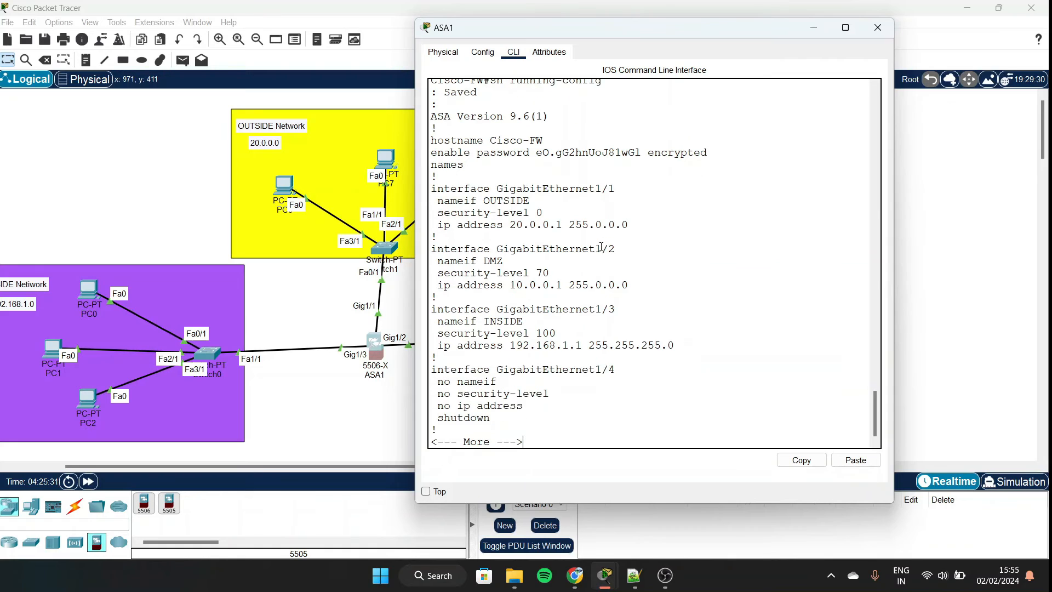
key("Return")
key("Return")
key("Return")
key("Return")
key("Return")
key("Return")
key("Return")
key("Return")
key("Return")
key("Return")
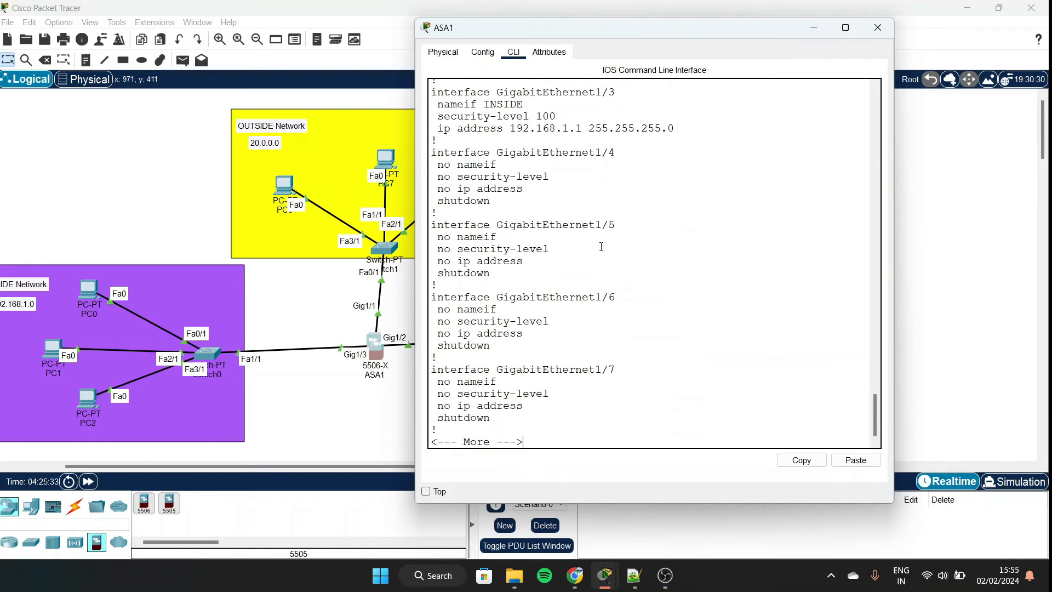
key("Return")
key("Return")
key("Return")
key("Return")
key("Return")
key("Return")
key("Return")
key("Return")
key("Return")
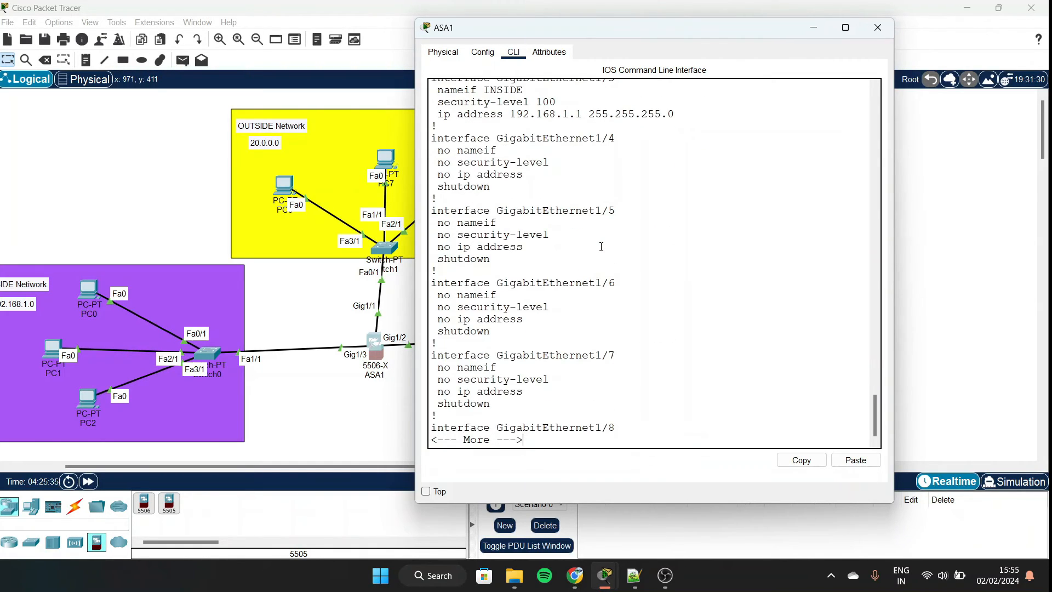
key("Return")
key("Return")
key("Return")
key("Return")
key("Return")
key("Return")
key("Return")
key("Return")
key("Return")
key("Return")
key("Return")
key("Return")
key("Return")
key("Return")
key("Return")
key("Return")
key("Return")
key("Return")
key("Return")
key("Return")
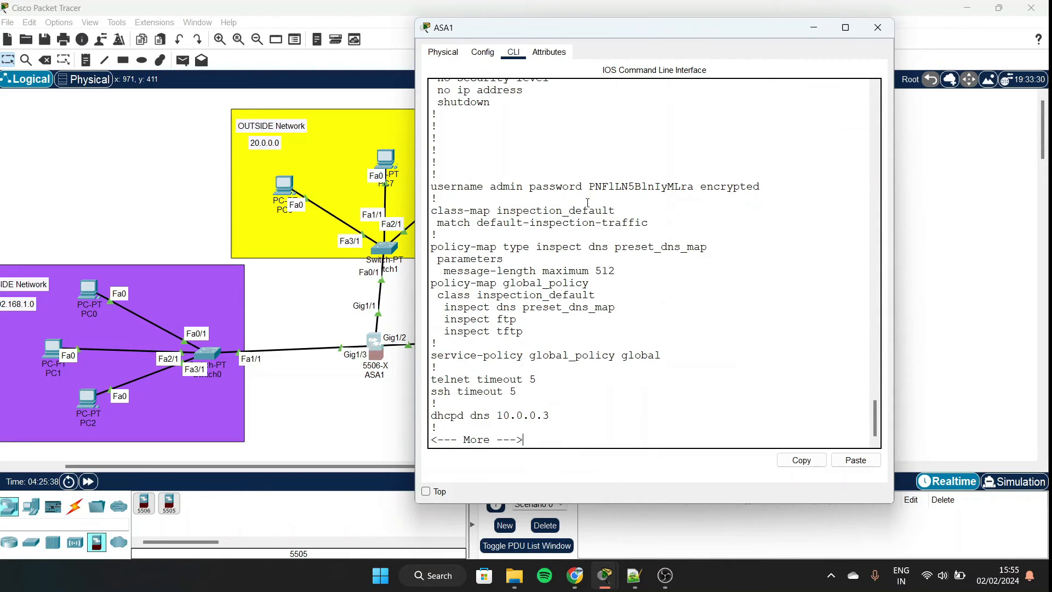
key("Return")
key("Return")
key("Return")
key("Return")
key("Return")
key("Return")
key("Return")
key("Return")
key("Return")
key("Return")
key("Return")
key("Return")
key("Return")
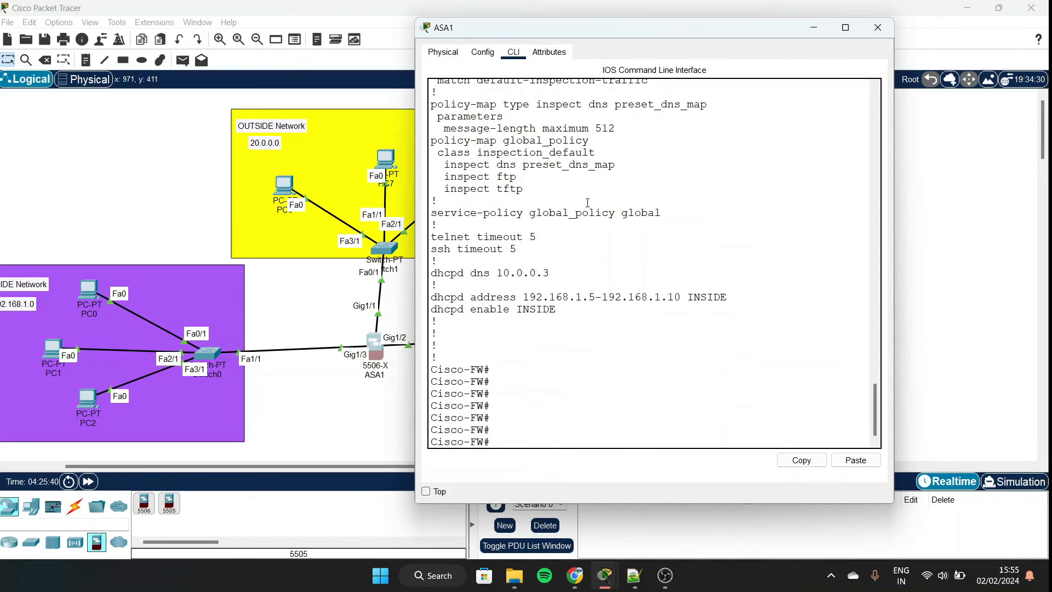
Minimize the ASA1 console and bring the Notepad++ steps list to the front.
left_click(813, 28)
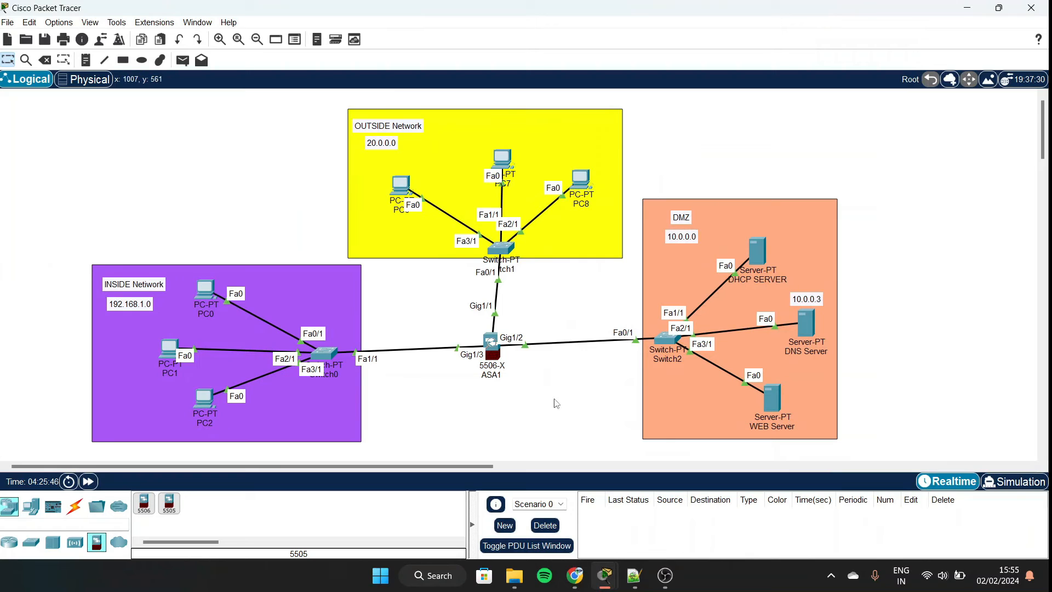
mouse_move(634, 575)
left_click(635, 508)
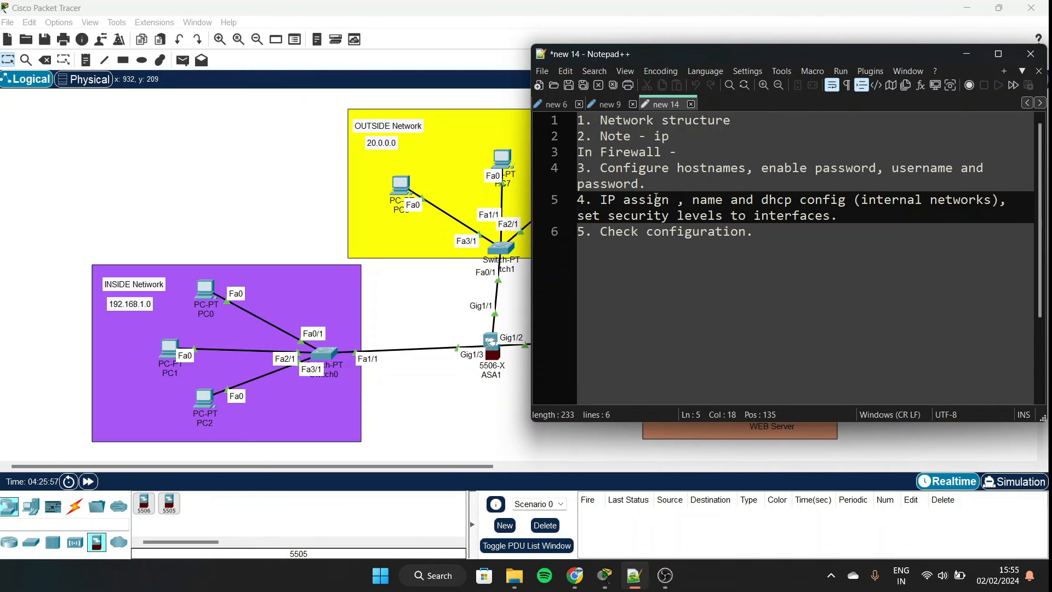
Replace the full stop after password in step 3 with ', clock set- data , time'.
left_click(673, 188)
key("BackSpace")
type(", set")
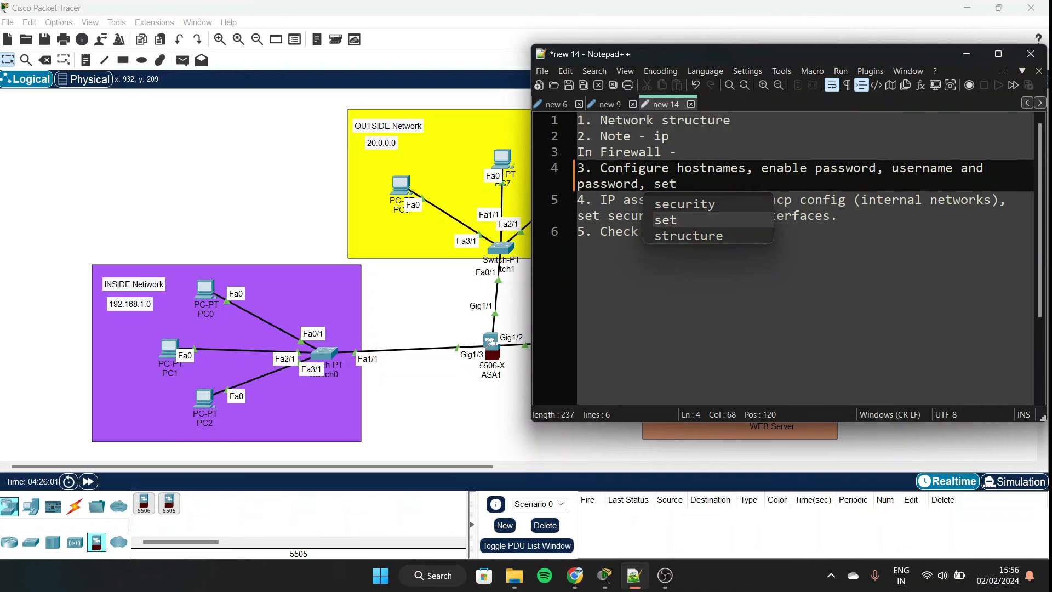
type(" click")
key("BackSpace")
key("BackSpace")
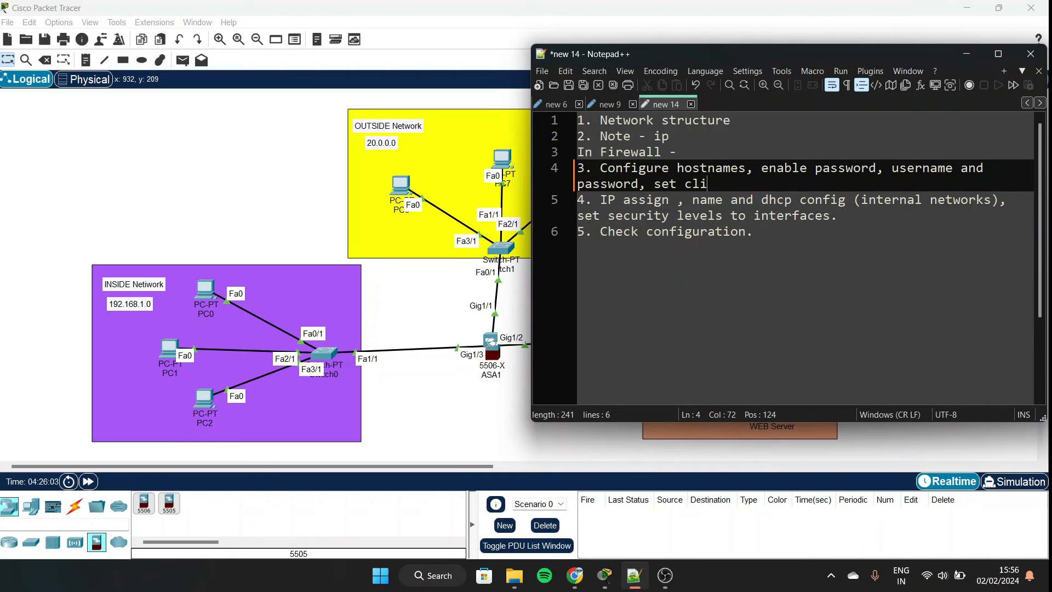
key("BackSpace")
key("BackSpace")
key("BackSpace")
key("BackSpace")
key("BackSpace")
key("BackSpace")
key("BackSpace")
type("clock set data , time")
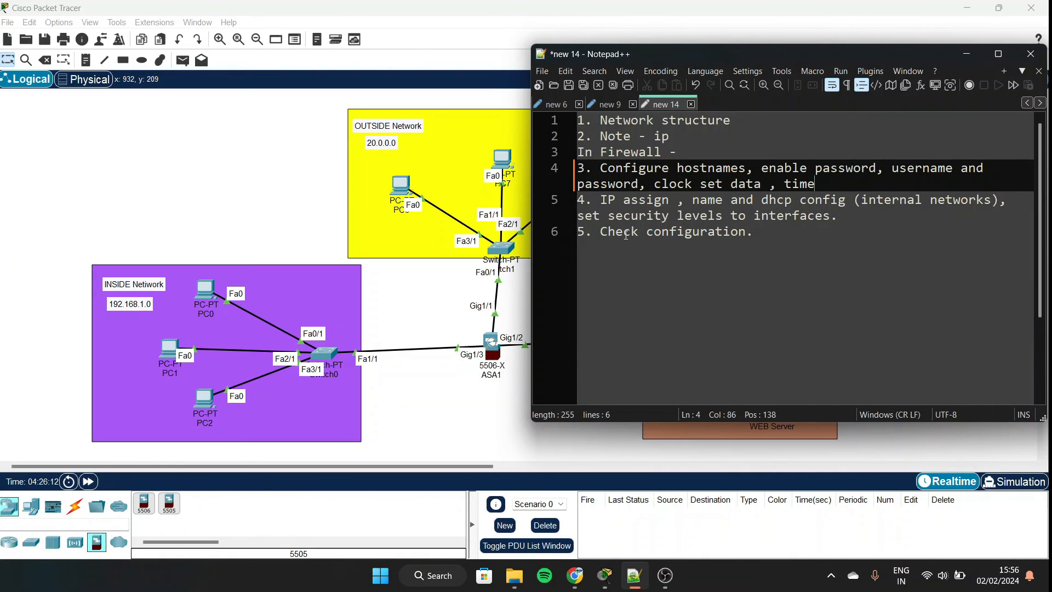
left_click(726, 186)
type("-")
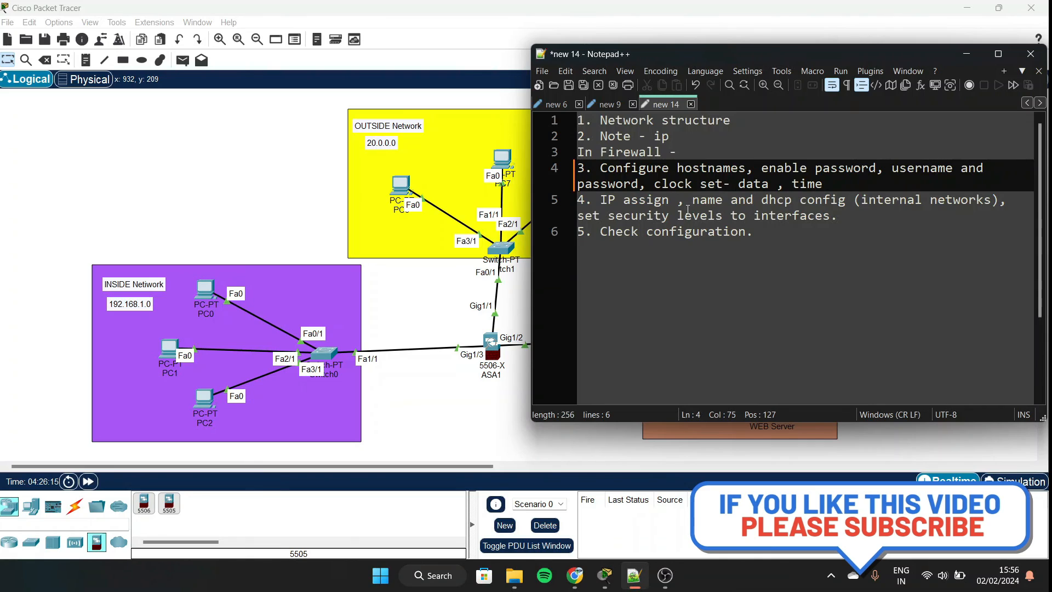
Highlight 'name and' in step 4 and the Check configuration line.
left_click_drag(692, 200, 754, 200)
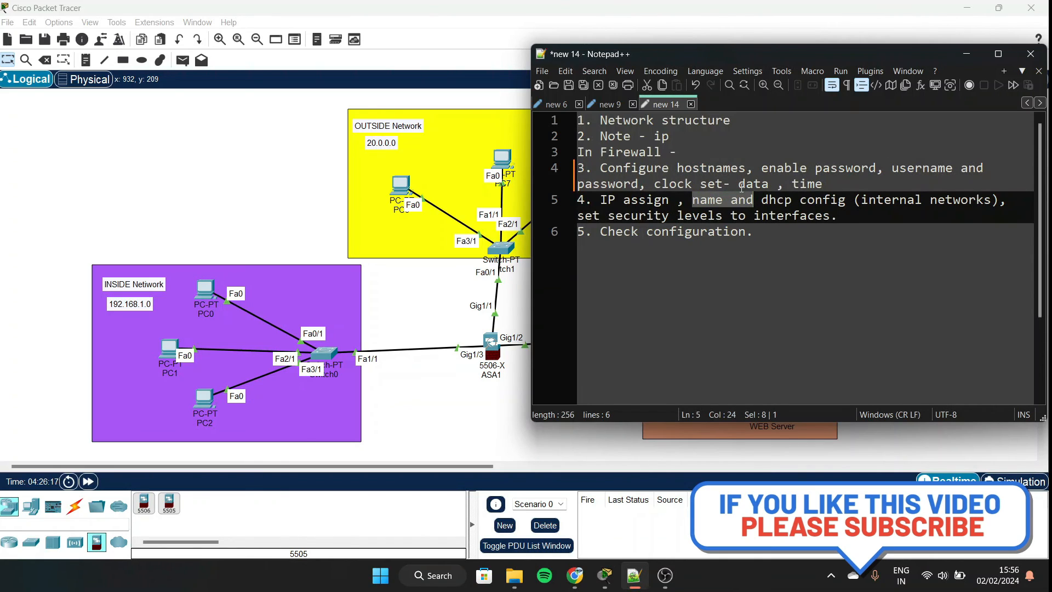
left_click(759, 219)
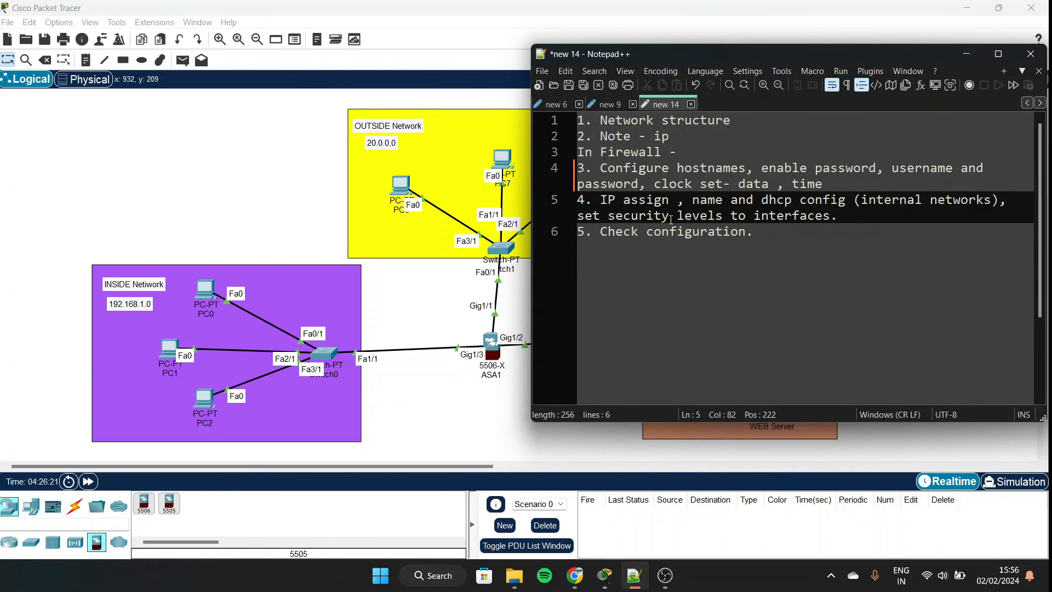
triple_click(591, 231)
left_click(639, 233)
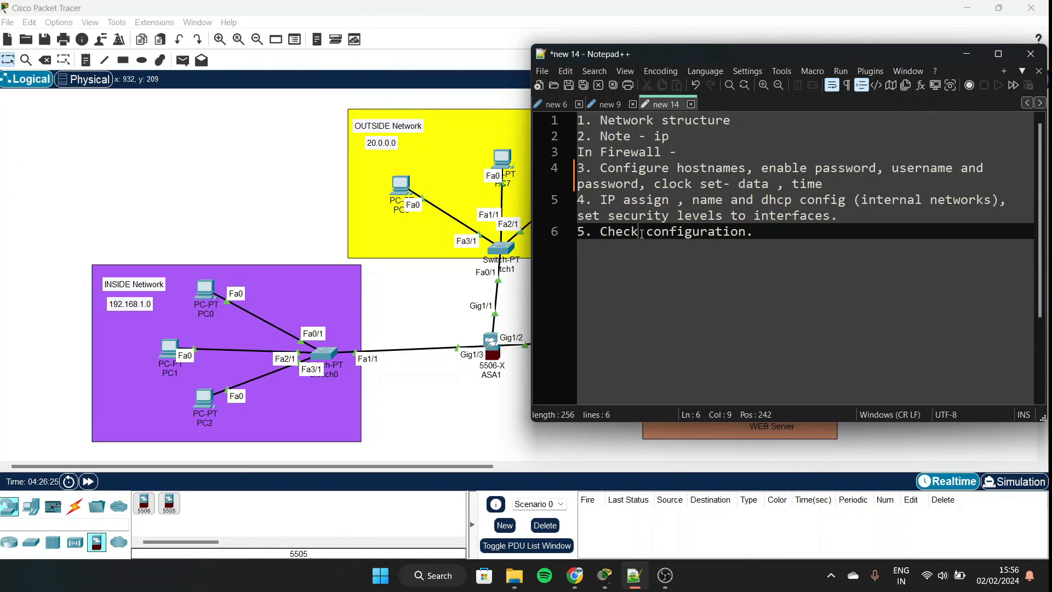